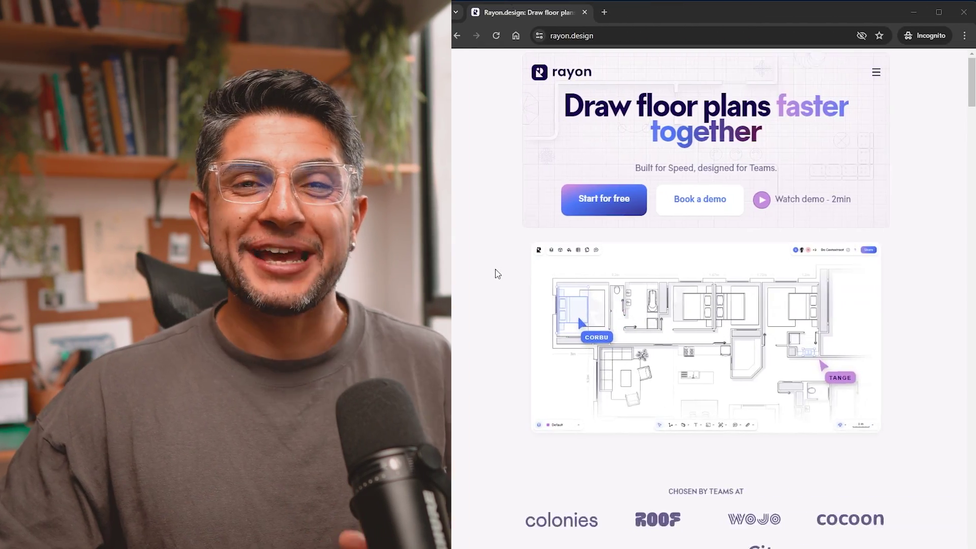
pyautogui.scroll(-3, 495, 274)
pyautogui.scroll(-4, 495, 273)
pyautogui.scroll(-1, 494, 274)
pyautogui.scroll(-5, 495, 274)
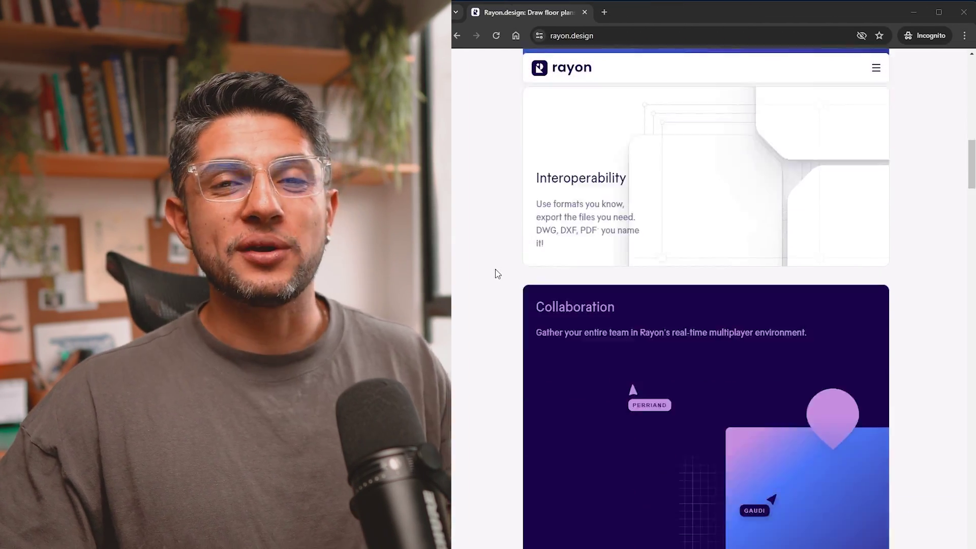
pyautogui.scroll(3, 664, 374)
pyautogui.scroll(2, 665, 368)
pyautogui.scroll(2, 667, 367)
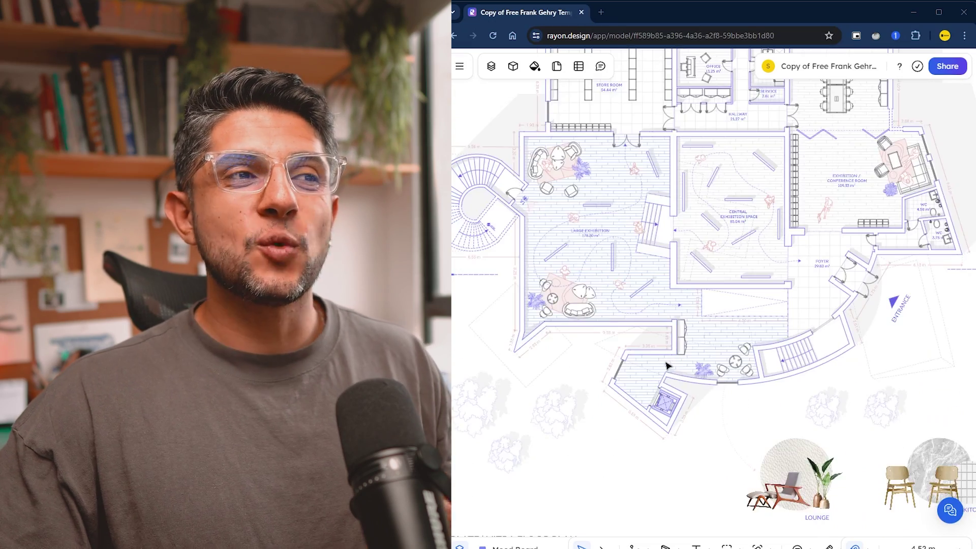
pyautogui.scroll(-2, 667, 366)
pyautogui.scroll(2, 693, 420)
pyautogui.hscroll(3, 693, 420)
pyautogui.hscroll(3, 800, 350)
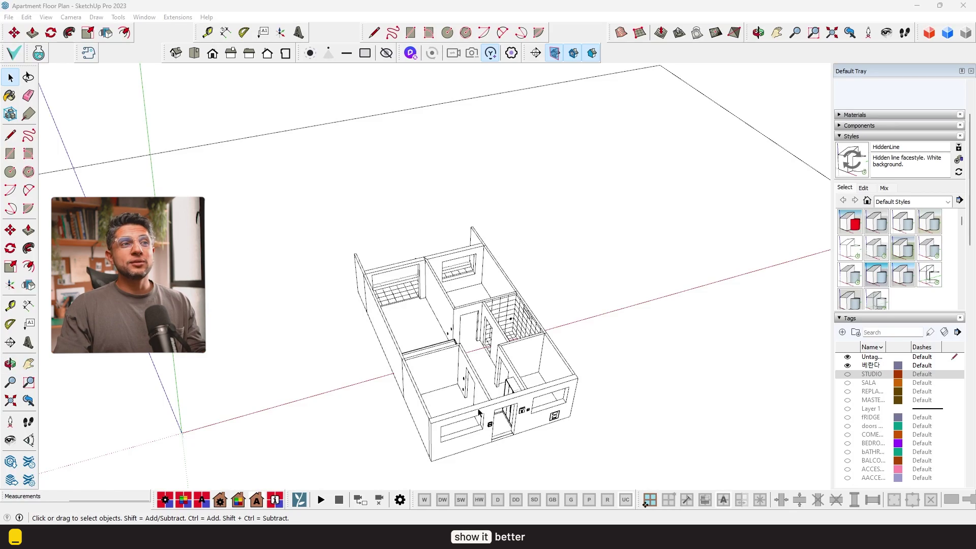
# Step: Apply the coloured 3D Printing Style and orbit toward the bathroom, closet and kitchen
pyautogui.moveTo(468, 408)
pyautogui.mouseDown(button='middle')
pyautogui.moveTo(438, 349)
pyautogui.moveTo(302, 325)
pyautogui.moveTo(622, 358)
pyautogui.mouseUp(button='middle')
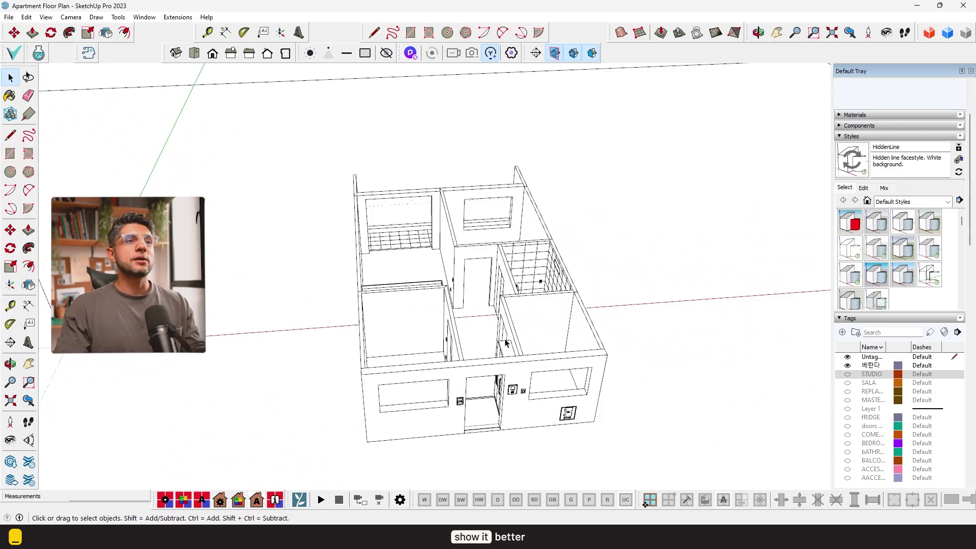
pyautogui.scroll(3, 473, 348)
pyautogui.scroll(3, 483, 349)
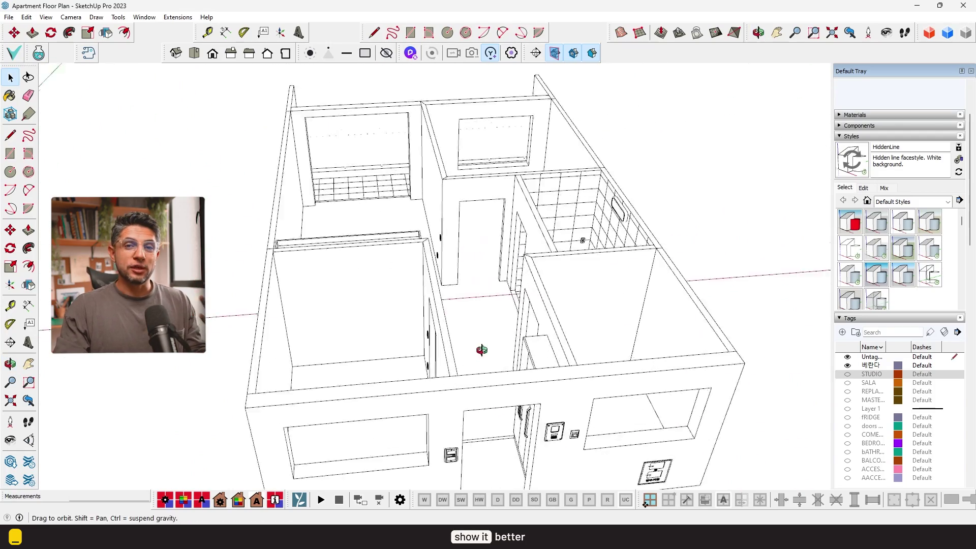
pyautogui.scroll(2, 697, 330)
pyautogui.click(853, 223)
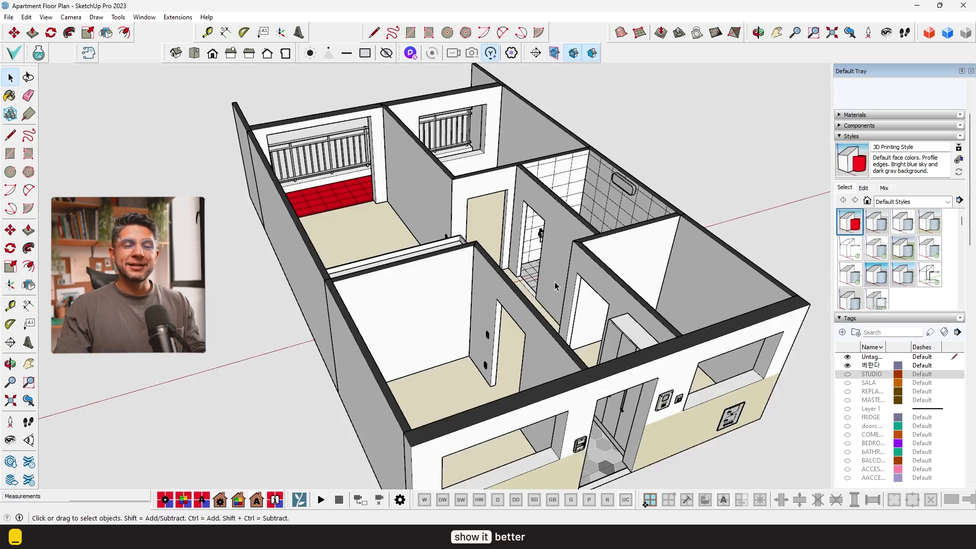
pyautogui.scroll(2, 467, 305)
pyautogui.scroll(3, 467, 306)
pyautogui.scroll(3, 467, 305)
pyautogui.scroll(-5, 467, 305)
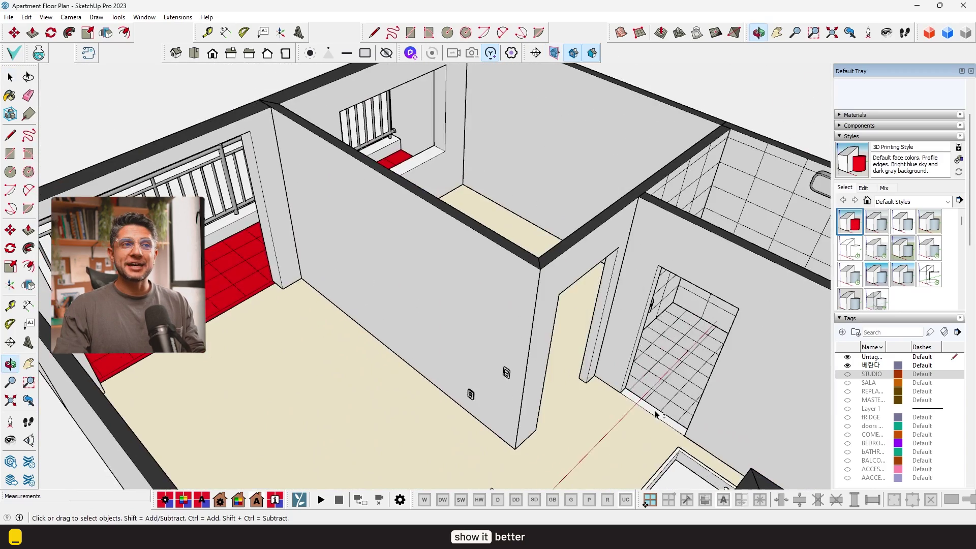
pyautogui.scroll(5, 373, 349)
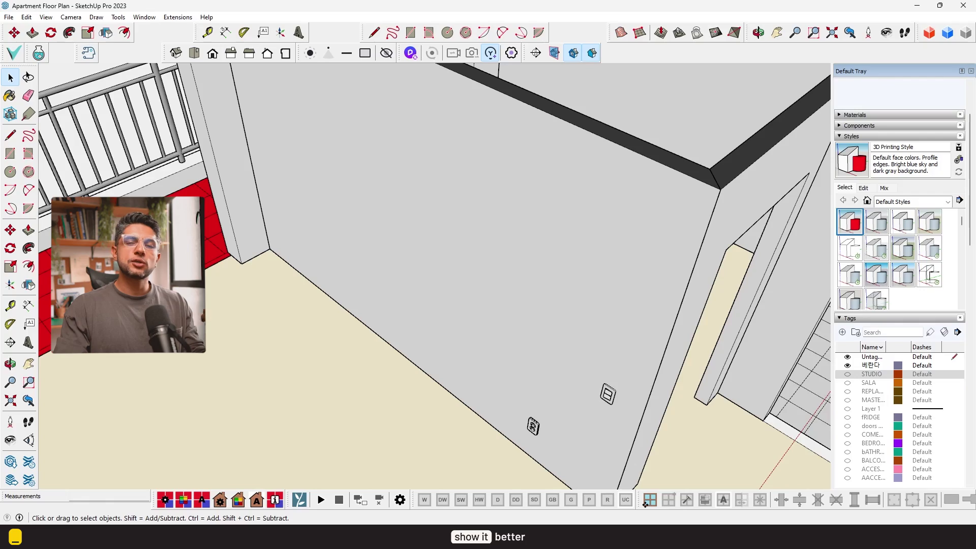
pyautogui.scroll(-3, 501, 383)
pyautogui.scroll(-3, 502, 383)
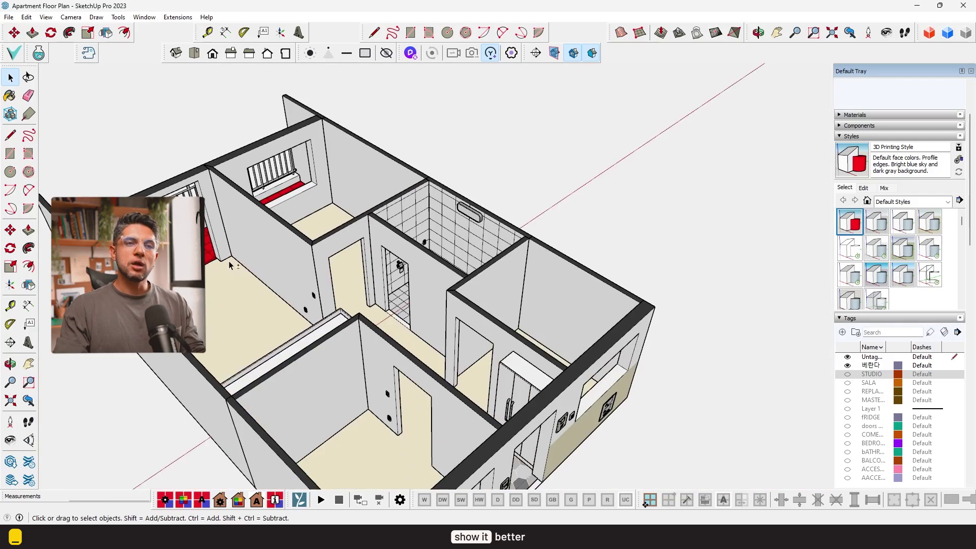
pyautogui.scroll(2, 501, 382)
pyautogui.scroll(2, 501, 383)
pyautogui.moveTo(501, 383); pyautogui.dragTo(627, 365, button='middle')
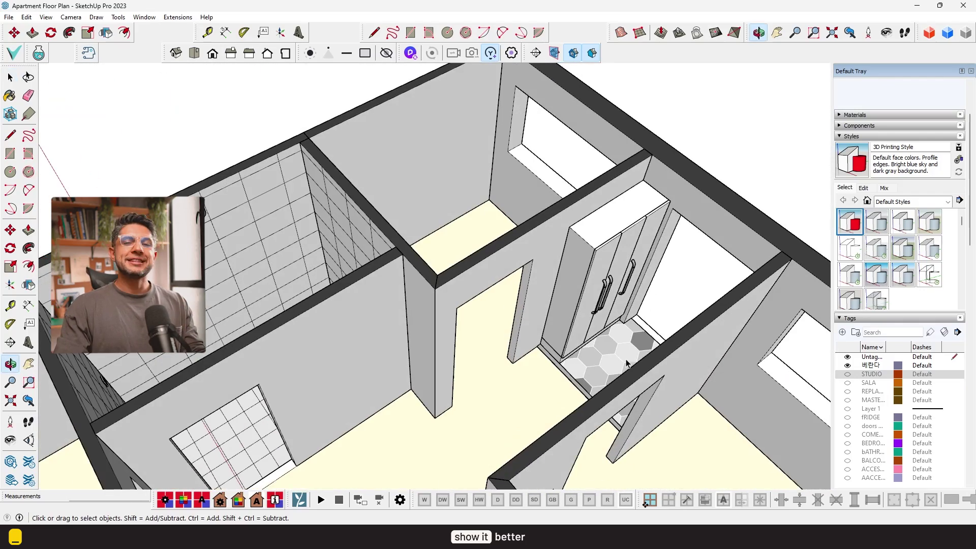
pyautogui.scroll(-3, 517, 276)
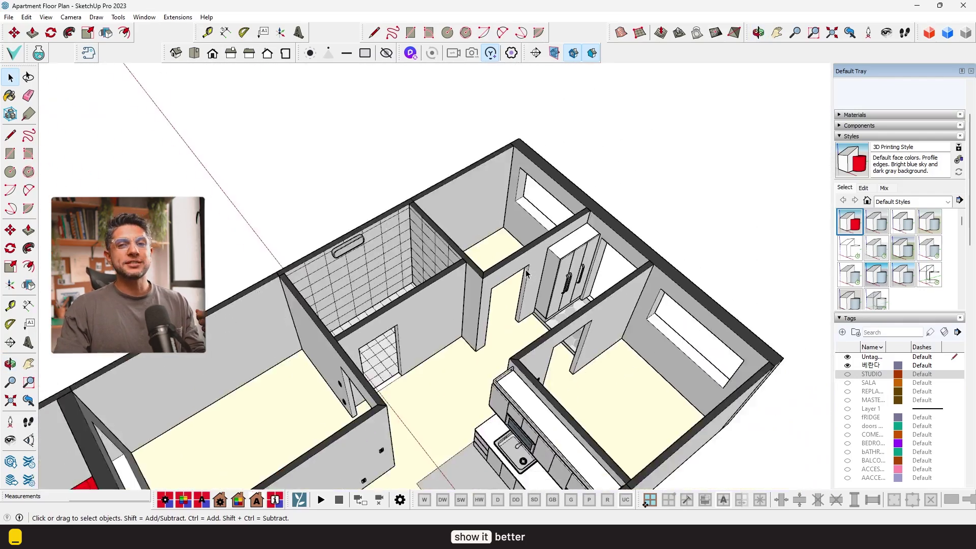
pyautogui.scroll(-2, 518, 277)
pyautogui.moveTo(518, 277); pyautogui.dragTo(565, 323, button='middle')
pyautogui.scroll(4, 565, 323)
pyautogui.scroll(2, 565, 323)
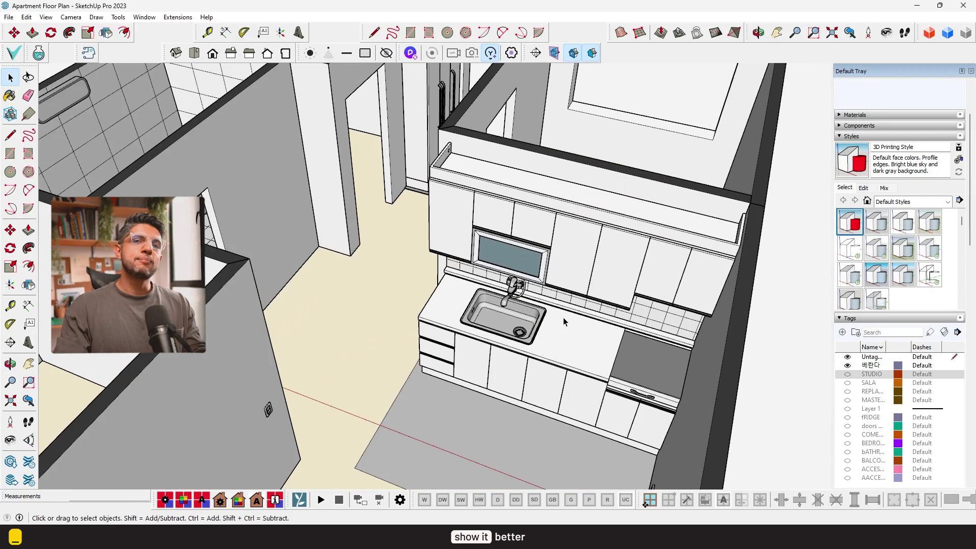
pyautogui.scroll(3, 562, 322)
# Step: Inspect the kitchen counter and select a single cabinet door inside the kitchen group
pyautogui.moveTo(562, 323); pyautogui.dragTo(639, 311, button='middle')
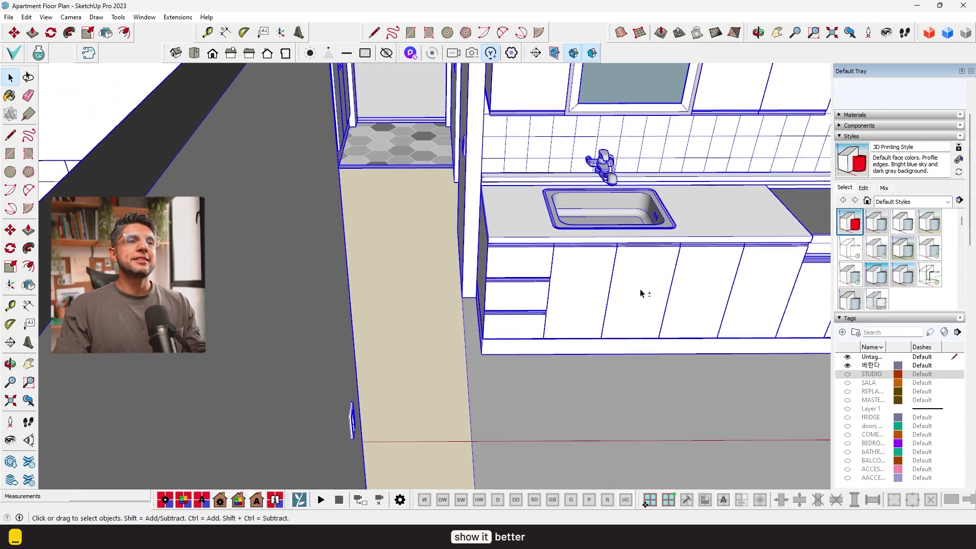
pyautogui.scroll(-3, 640, 293)
pyautogui.moveTo(491, 323); pyautogui.dragTo(515, 311, button='middle')
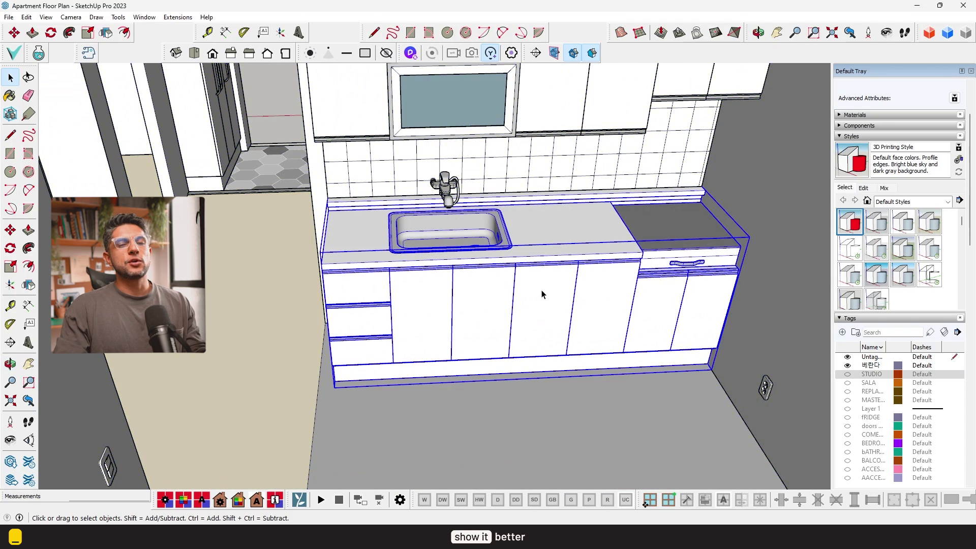
pyautogui.doubleClick(538, 293)
pyautogui.click(537, 294)
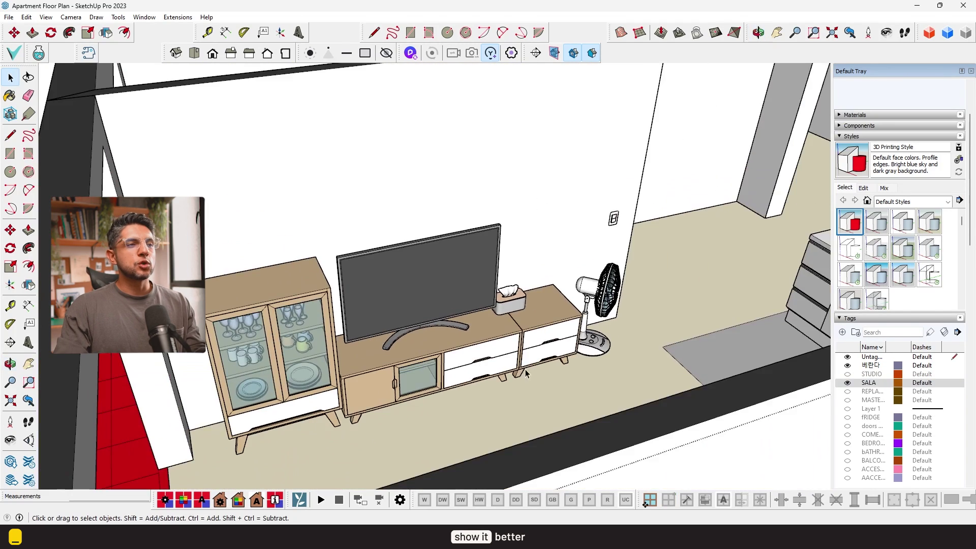
# Step: Make the MASTER tag's geometry visible while touring the living room and bathroom
pyautogui.moveTo(427, 366); pyautogui.dragTo(374, 391, button='middle')
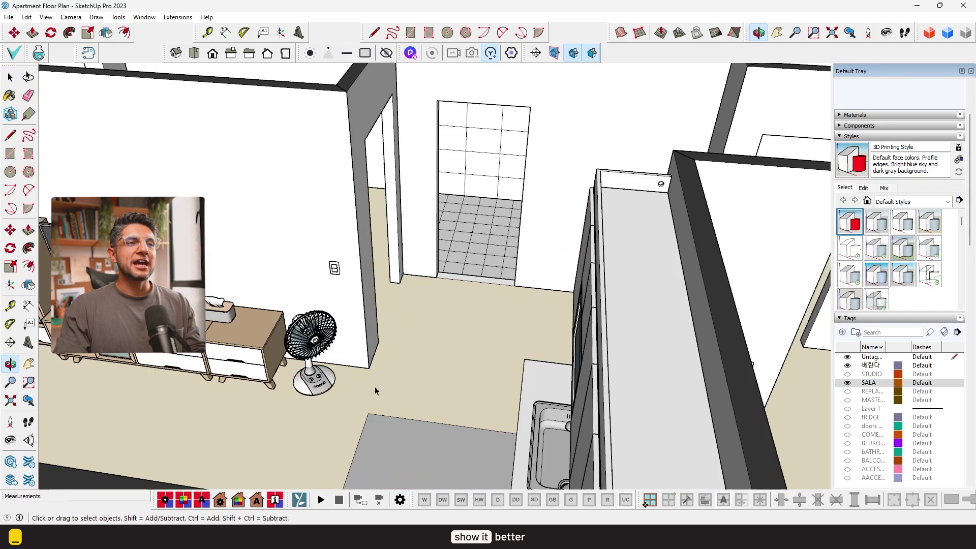
pyautogui.click(847, 400)
pyautogui.moveTo(488, 348)
pyautogui.mouseDown(button='middle')
pyautogui.moveTo(262, 333)
pyautogui.moveTo(457, 320)
pyautogui.mouseUp(button='middle')
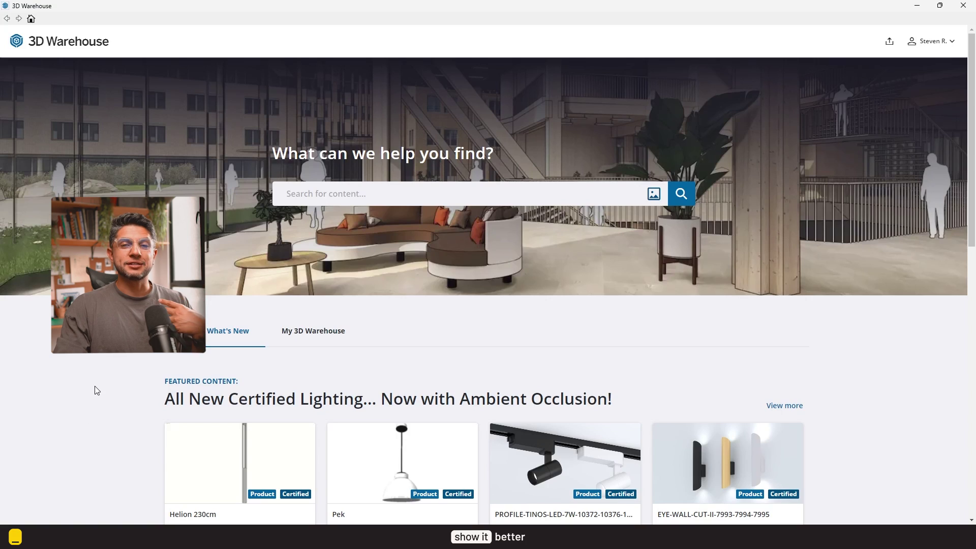
pyautogui.scroll(-5, 94, 391)
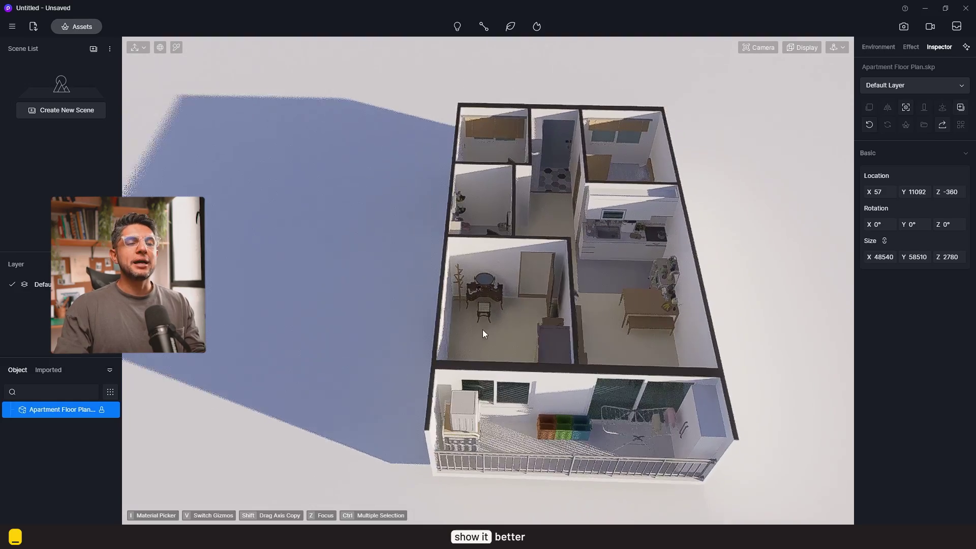
# Step: Save a top-down camera view of the synced apartment as Scene 1, framed on the plan
pyautogui.moveTo(483, 330)
pyautogui.mouseDown(button='middle')
pyautogui.moveTo(269, 253)
pyautogui.moveTo(552, 302)
pyautogui.moveTo(666, 252)
pyautogui.moveTo(625, 271)
pyautogui.moveTo(429, 247)
pyautogui.mouseUp(button='middle')
pyautogui.click(759, 47)
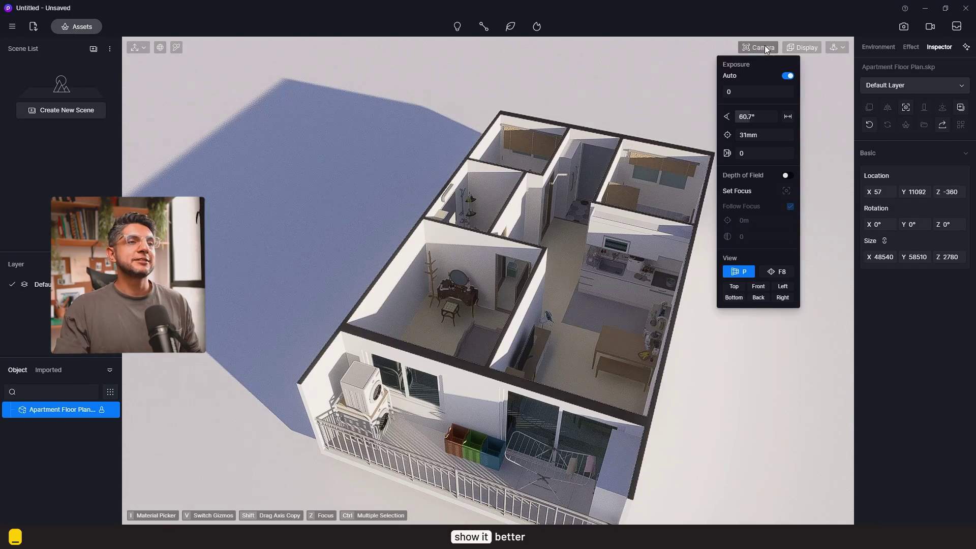
pyautogui.click(734, 286)
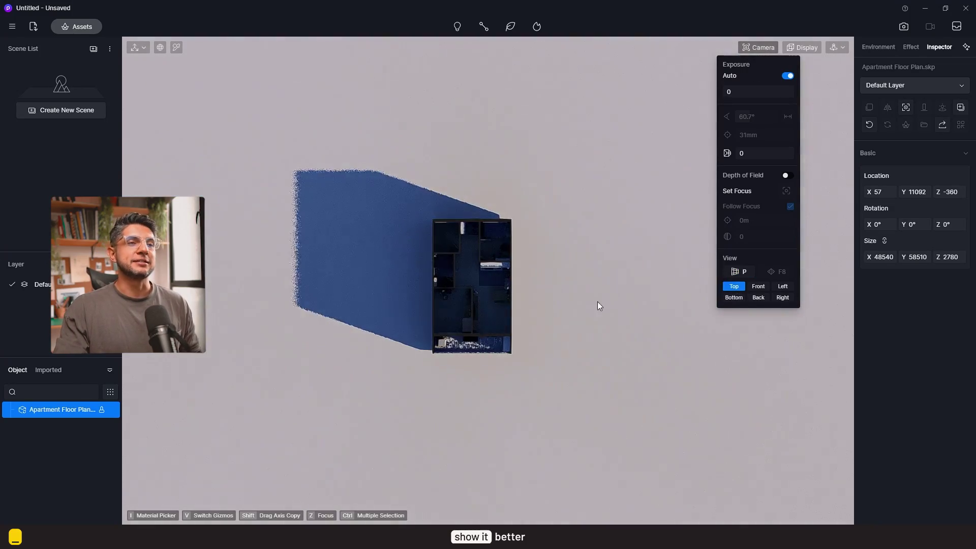
pyautogui.press('z')
pyautogui.click(61, 109)
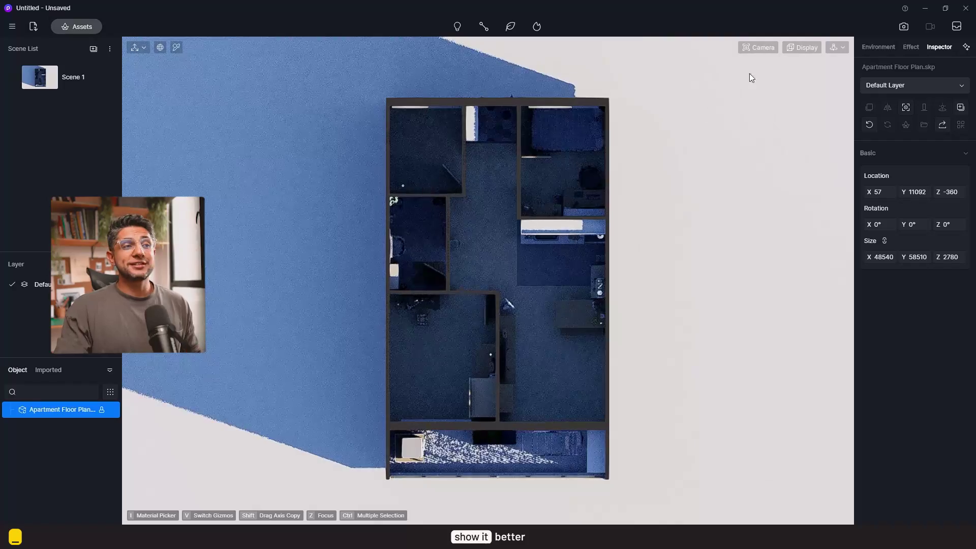
# Step: Return from Perspective to Top, save the centred plan as Scene 2, and select the ground plane
pyautogui.click(754, 47)
pyautogui.click(740, 271)
pyautogui.scroll(5, 471, 331)
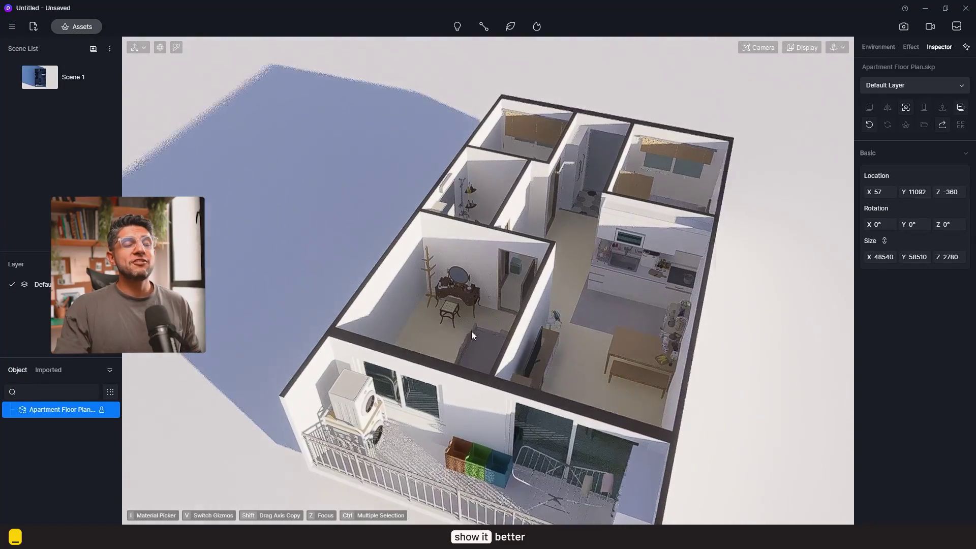
pyautogui.click(759, 46)
pyautogui.click(735, 286)
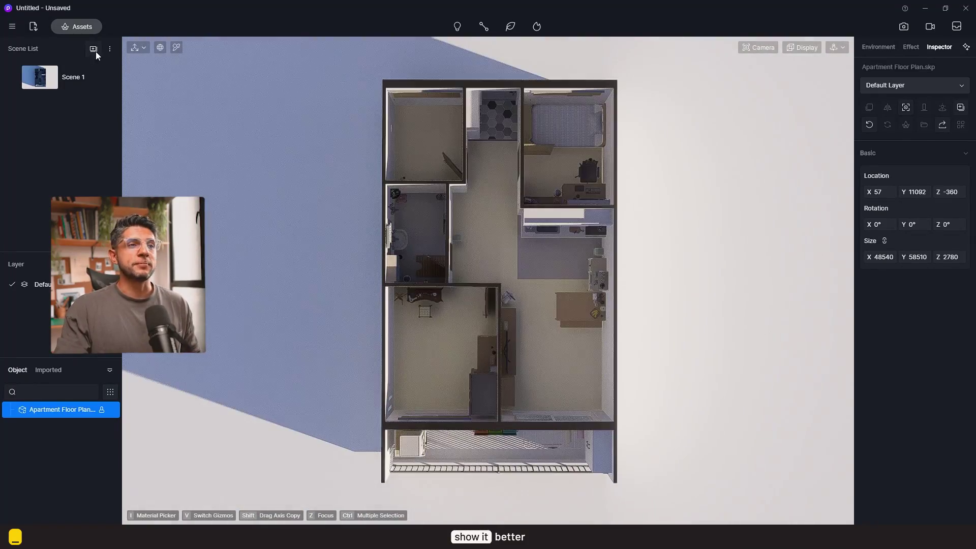
pyautogui.click(94, 48)
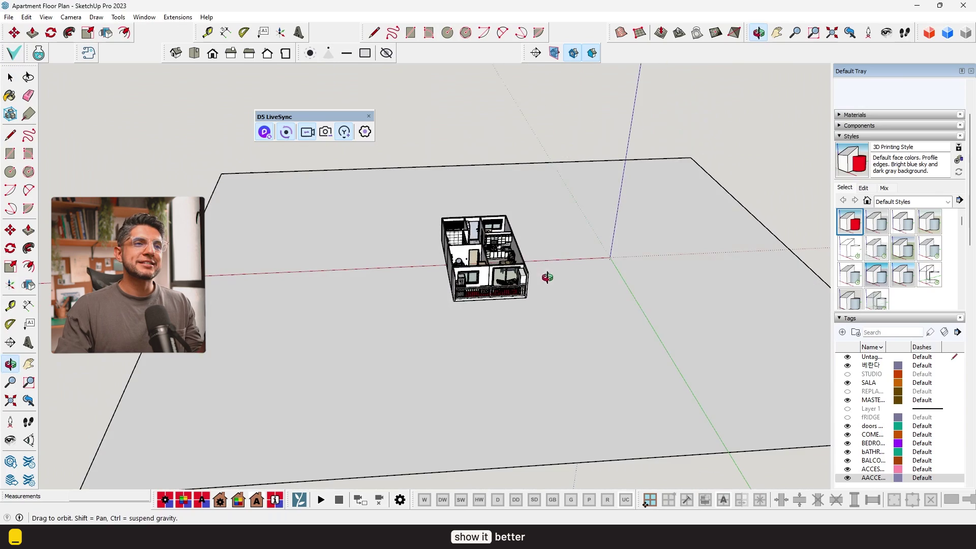
pyautogui.press('space')
pyautogui.click(566, 316)
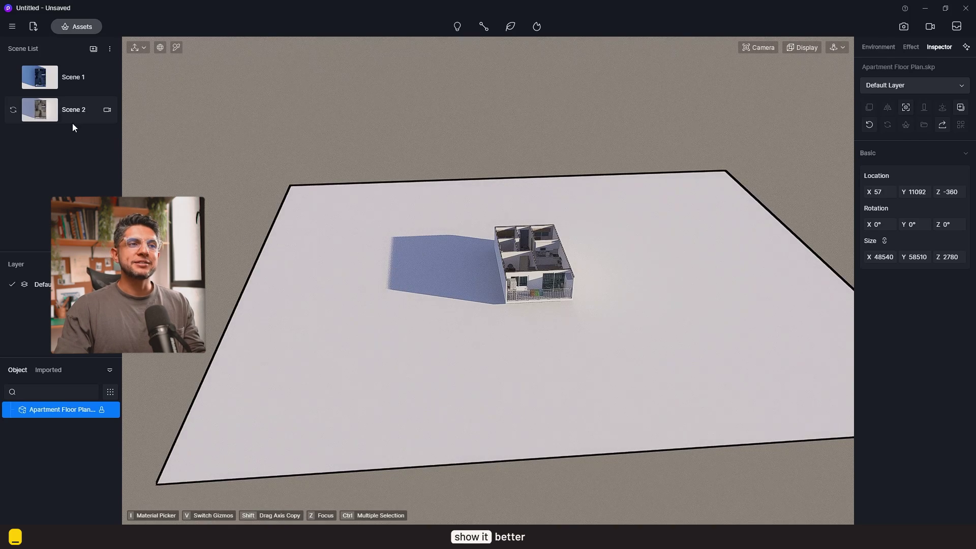
# Step: Light Scene 2 with an HDRI sky and adjust its rotation to reposition the shadows
pyautogui.click(319, 286)
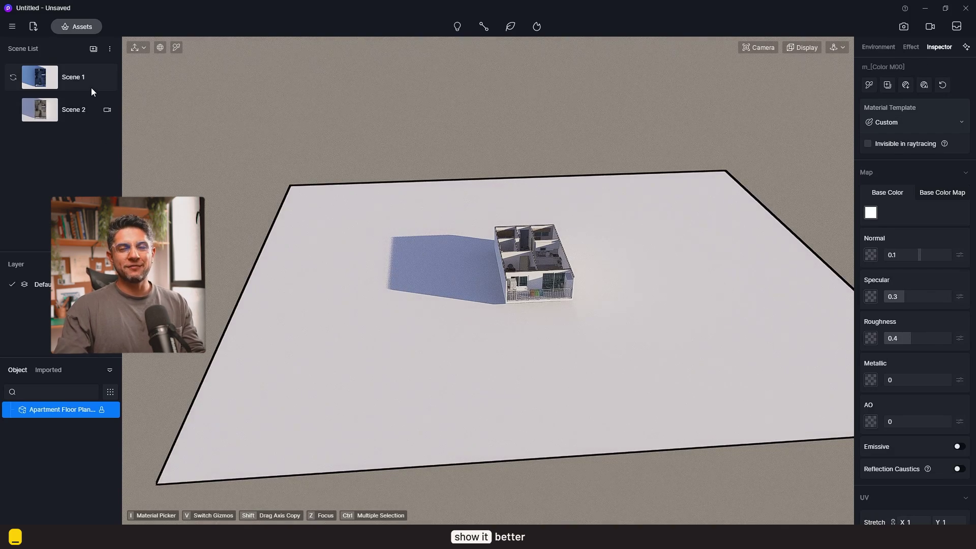
pyautogui.click(90, 107)
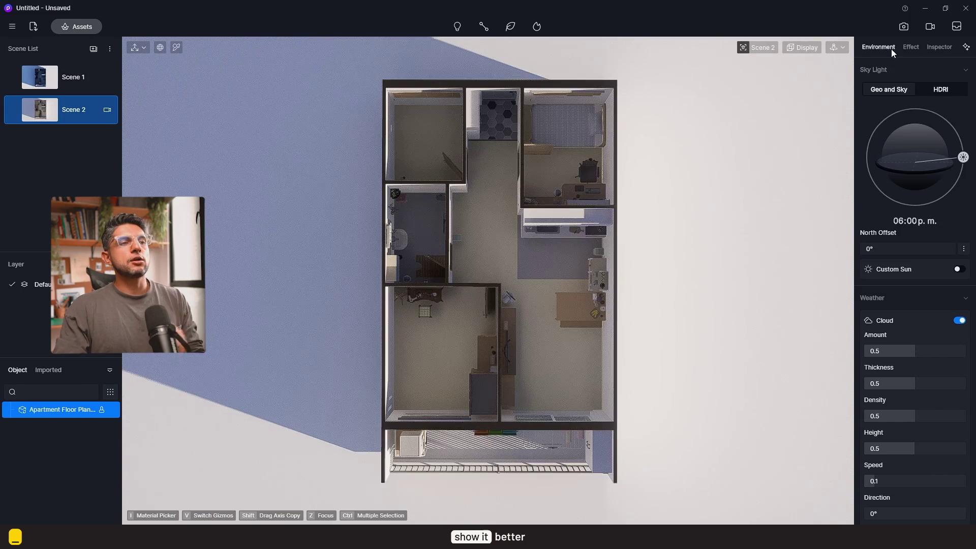
pyautogui.click(942, 89)
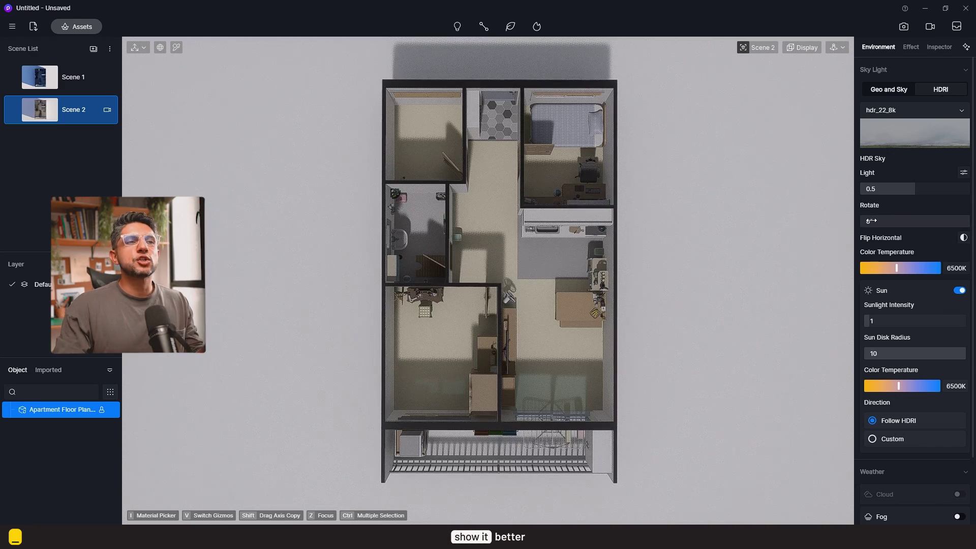
pyautogui.moveTo(870, 221); pyautogui.dragTo(889, 221)
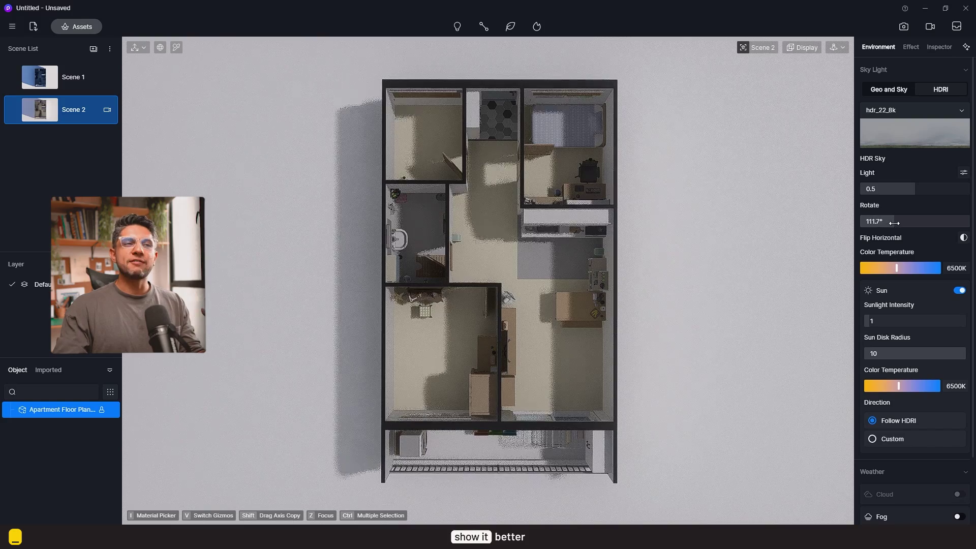
pyautogui.moveTo(889, 221); pyautogui.dragTo(881, 220)
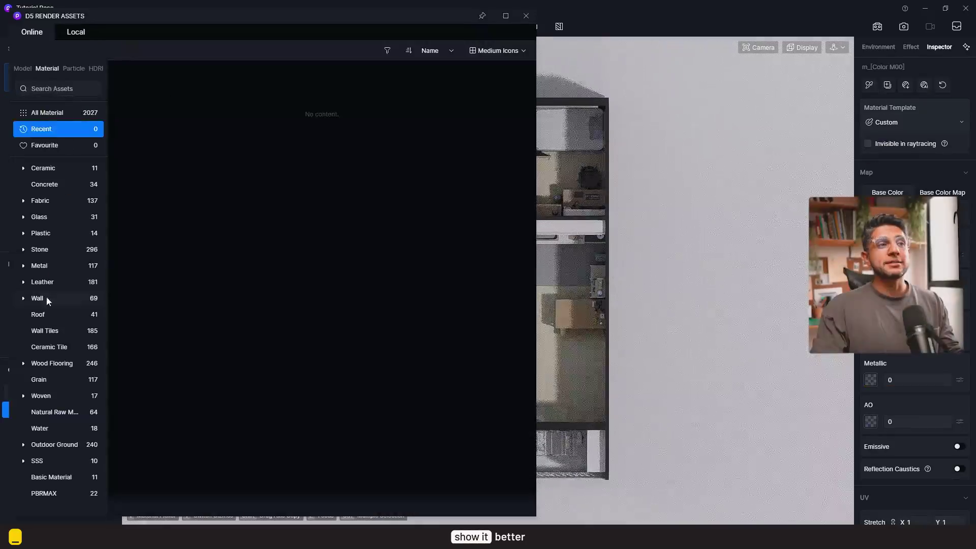
# Step: Apply Herringbone Flooring 07 to the main floor
pyautogui.click(38, 363)
pyautogui.scroll(-1, 49, 364)
pyautogui.click(49, 366)
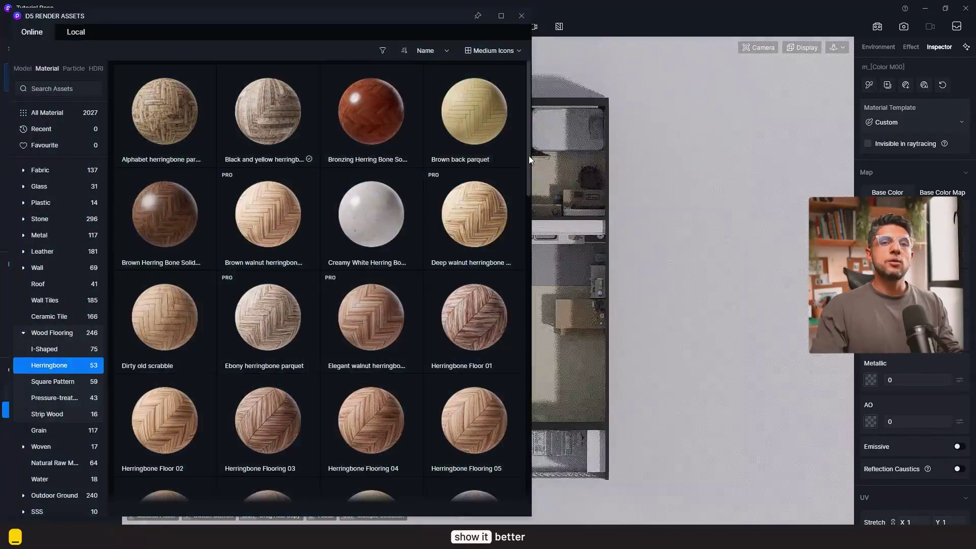
pyautogui.moveTo(529, 155); pyautogui.dragTo(525, 238)
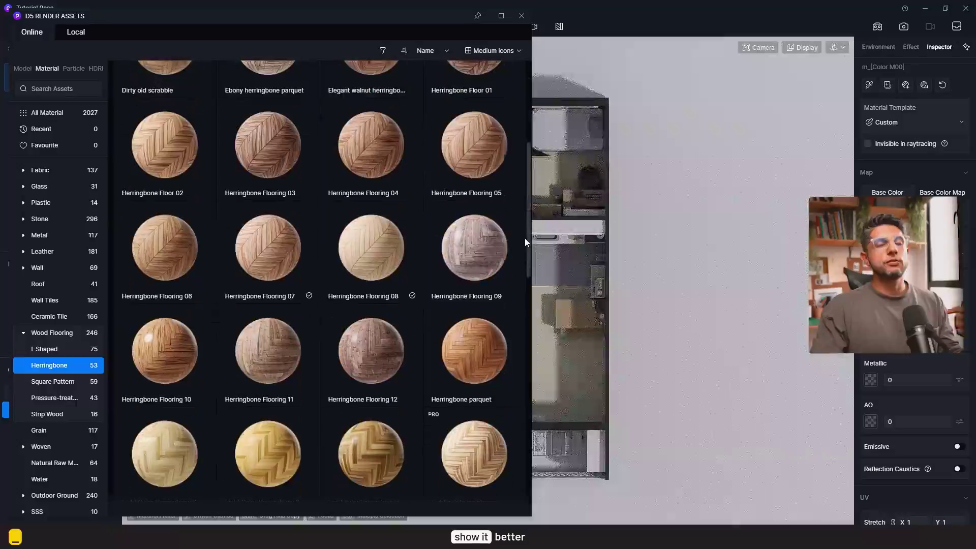
pyautogui.moveTo(267, 249); pyautogui.dragTo(583, 355)
pyautogui.moveTo(432, 17); pyautogui.dragTo(192, 85)
pyautogui.moveTo(30, 313); pyautogui.dragTo(573, 319)
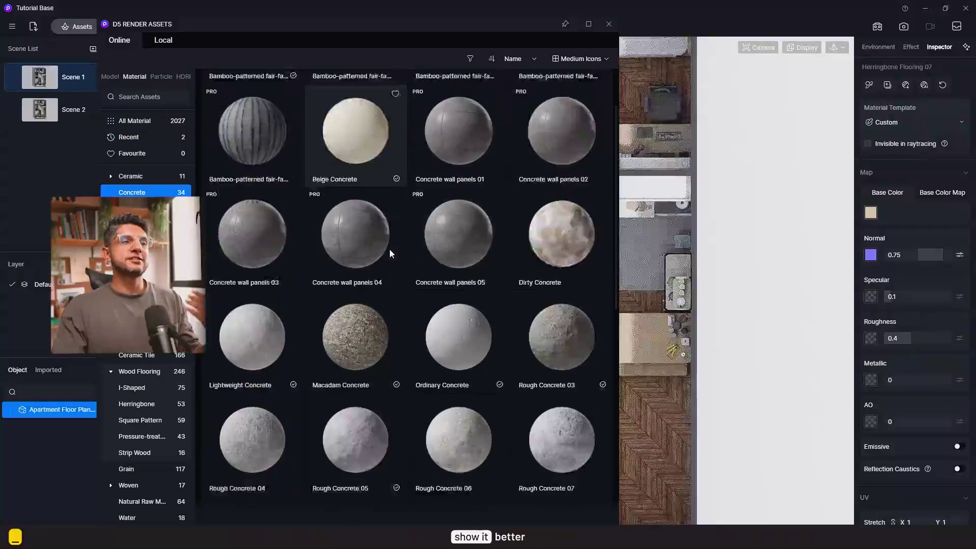
pyautogui.scroll(-2, 390, 249)
# Step: Give the other rooms Rough Concrete 03, Blue Mosaic tile 01 and 1:2 Yashy white tile floors
pyautogui.moveTo(556, 228); pyautogui.dragTo(647, 292)
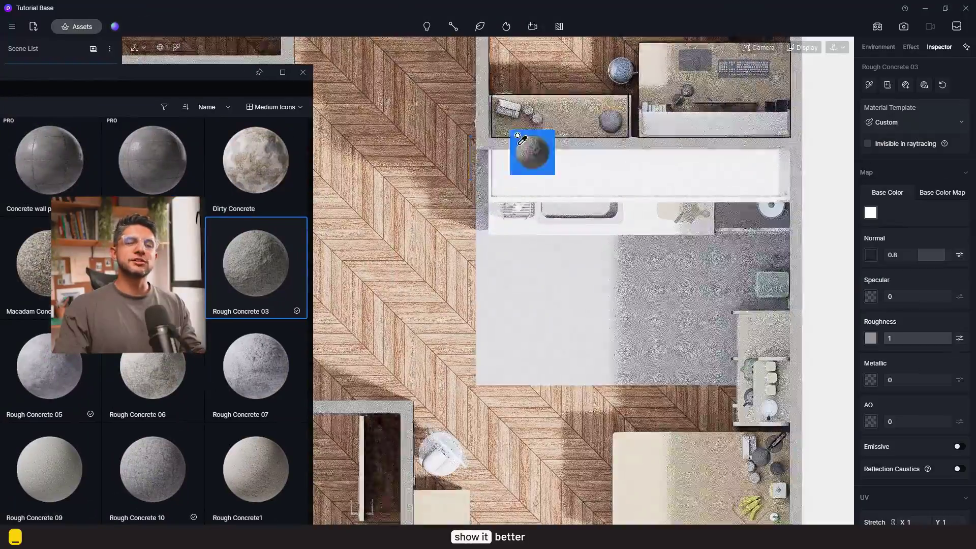
pyautogui.moveTo(647, 292); pyautogui.dragTo(753, 234)
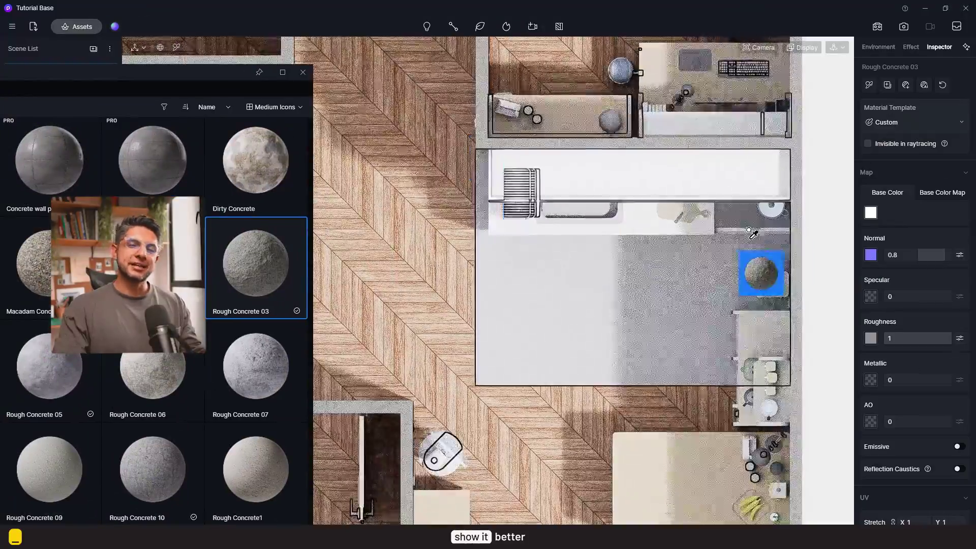
pyautogui.click(871, 213)
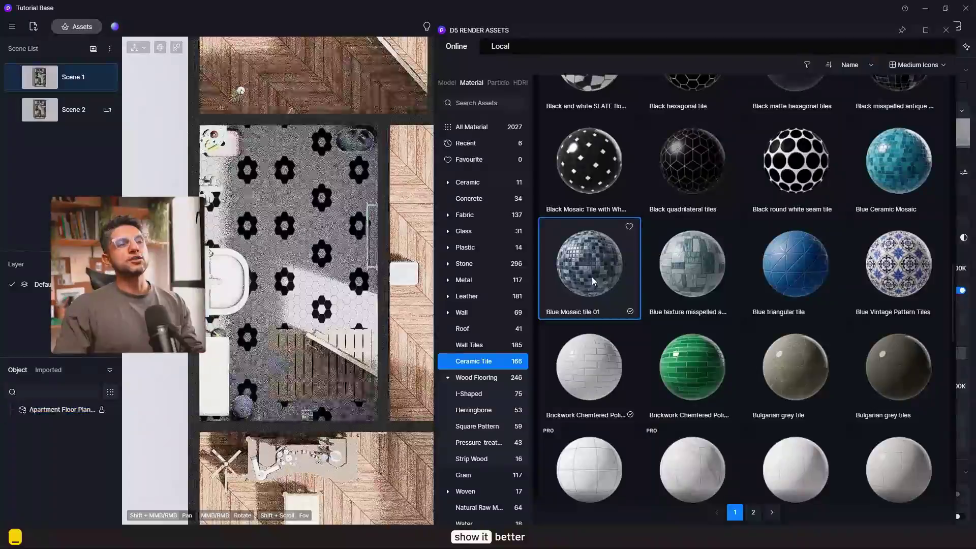
pyautogui.moveTo(593, 281); pyautogui.dragTo(305, 284)
pyautogui.moveTo(569, 55); pyautogui.dragTo(560, 176)
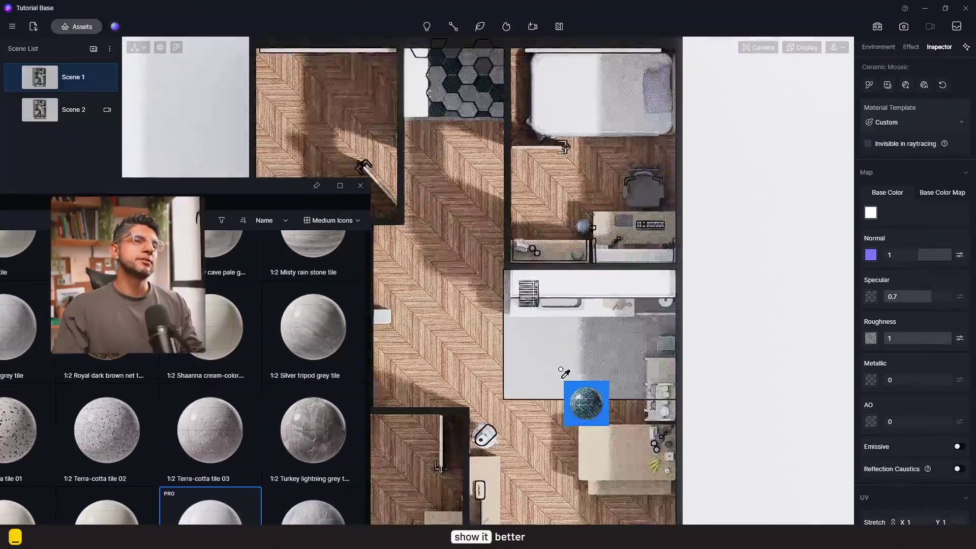
pyautogui.moveTo(565, 374); pyautogui.dragTo(565, 374)
pyautogui.scroll(-3, 167, 391)
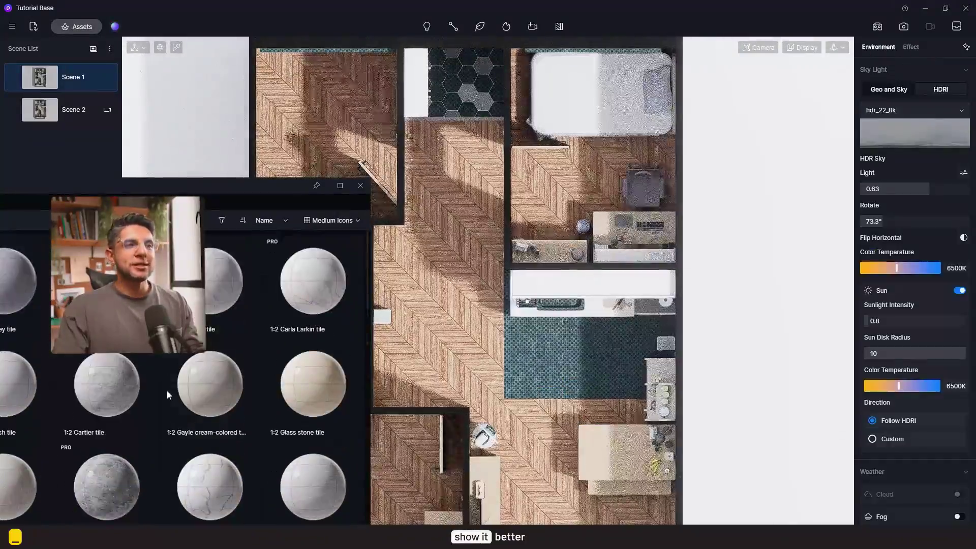
pyautogui.scroll(-5, 164, 382)
pyautogui.moveTo(164, 380)
pyautogui.mouseDown()
pyautogui.moveTo(565, 357)
pyautogui.moveTo(538, 146)
pyautogui.mouseUp()
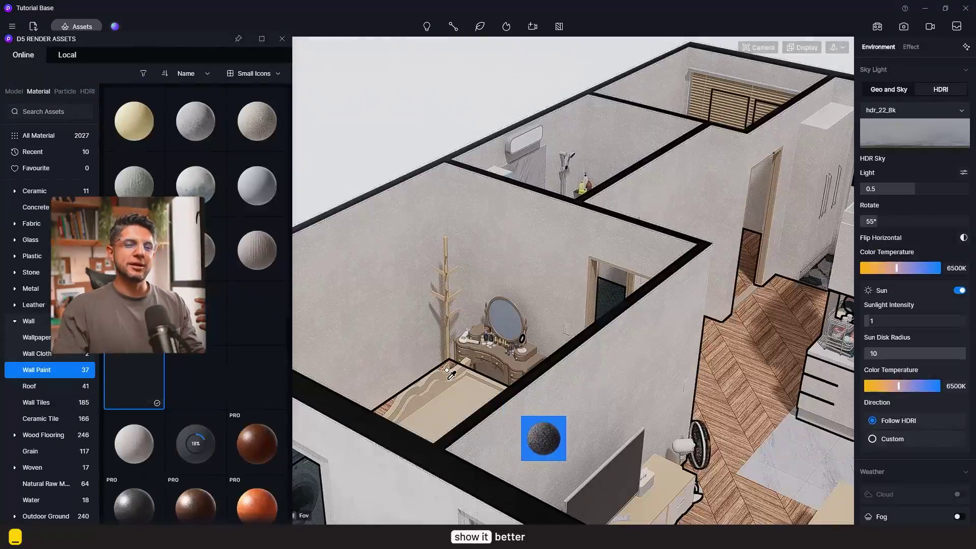
# Step: Finish the walls with grey concave convex paint, White Wall Paint and White Rough Wall
pyautogui.moveTo(540, 436); pyautogui.dragTo(327, 331)
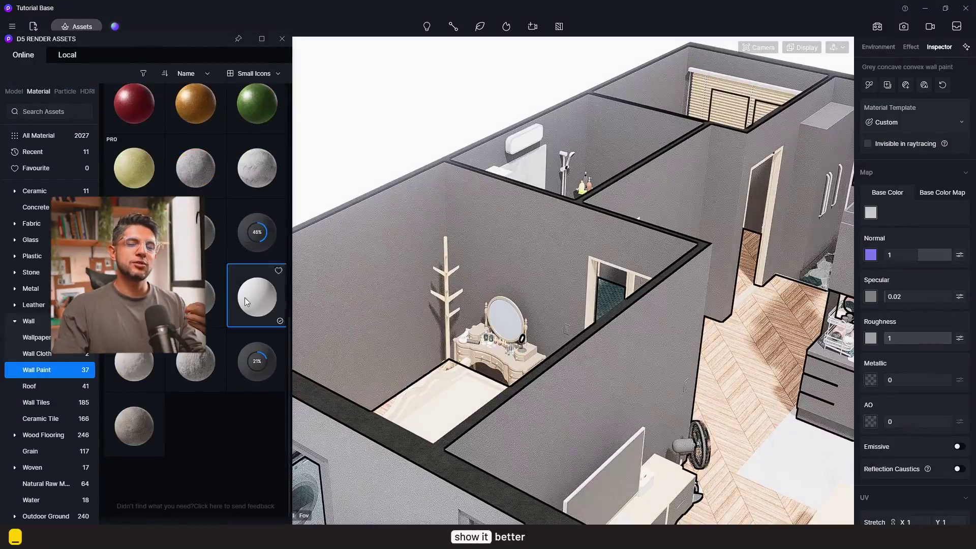
pyautogui.moveTo(246, 302); pyautogui.dragTo(533, 391)
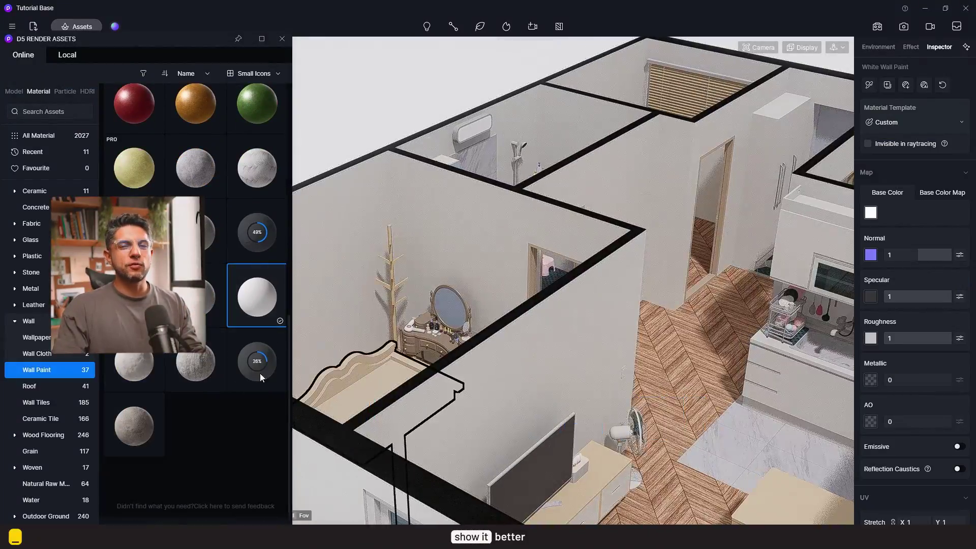
pyautogui.moveTo(654, 398); pyautogui.dragTo(504, 362)
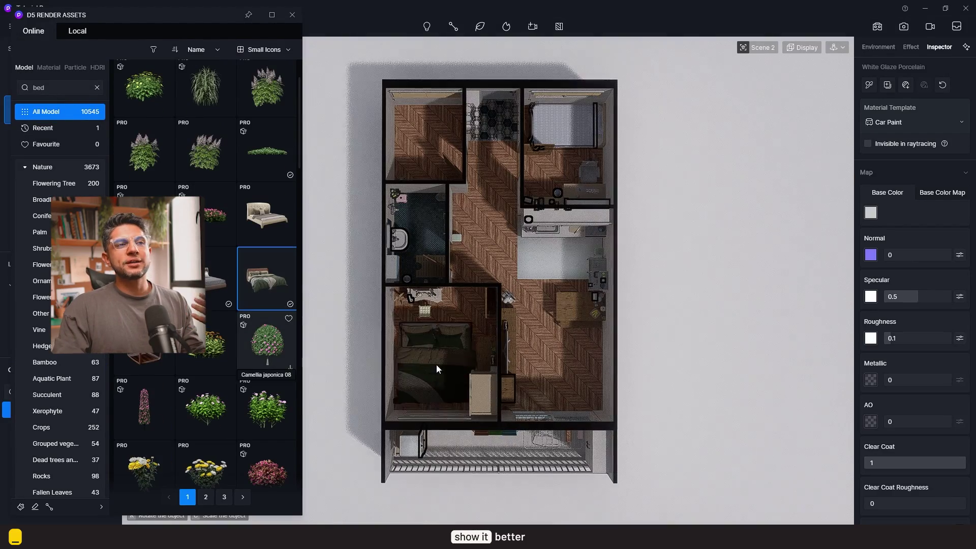
# Step: Place the double bed, select the patterned carpet and coffee table, and load a potted plant
pyautogui.click(210, 282)
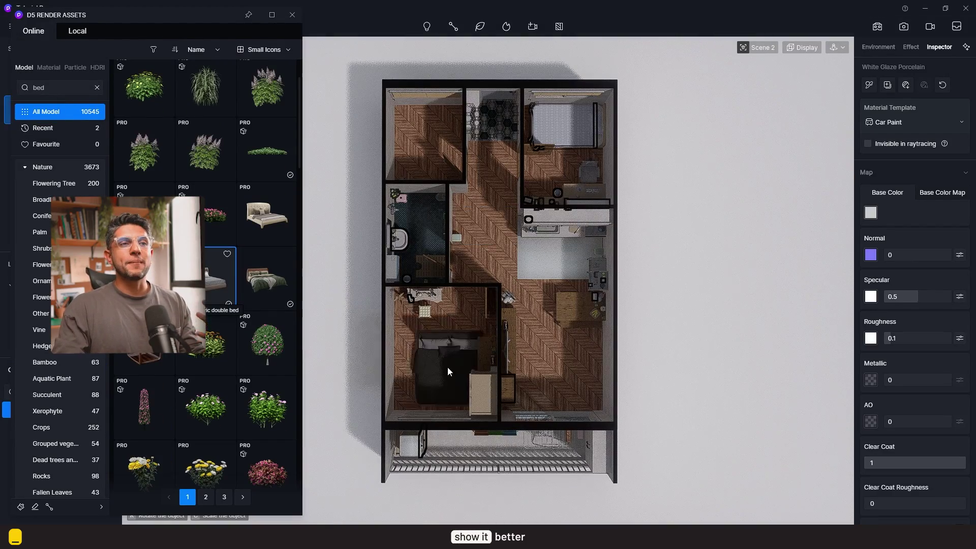
pyautogui.scroll(5, 442, 359)
pyautogui.scroll(-2, 414, 289)
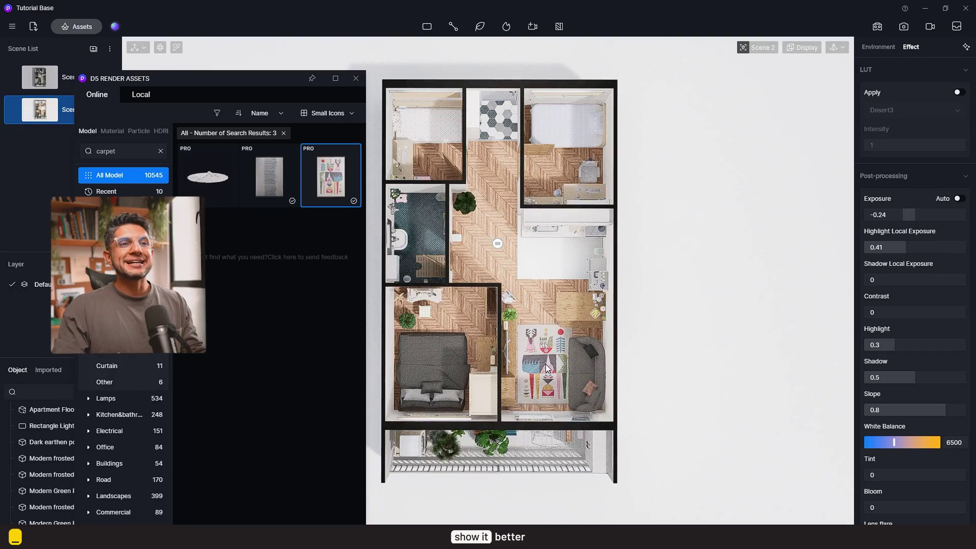
pyautogui.click(548, 369)
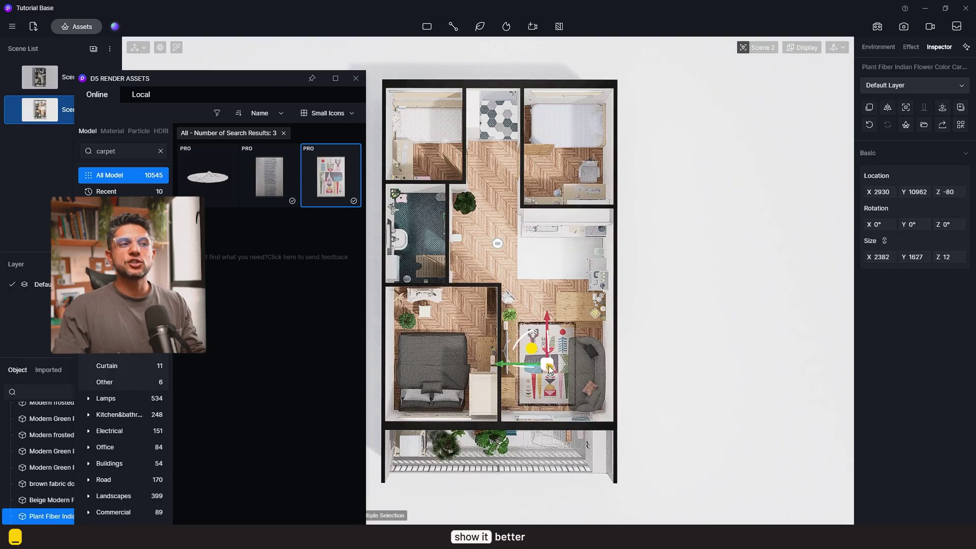
pyautogui.click(533, 351)
pyautogui.scroll(5, 529, 329)
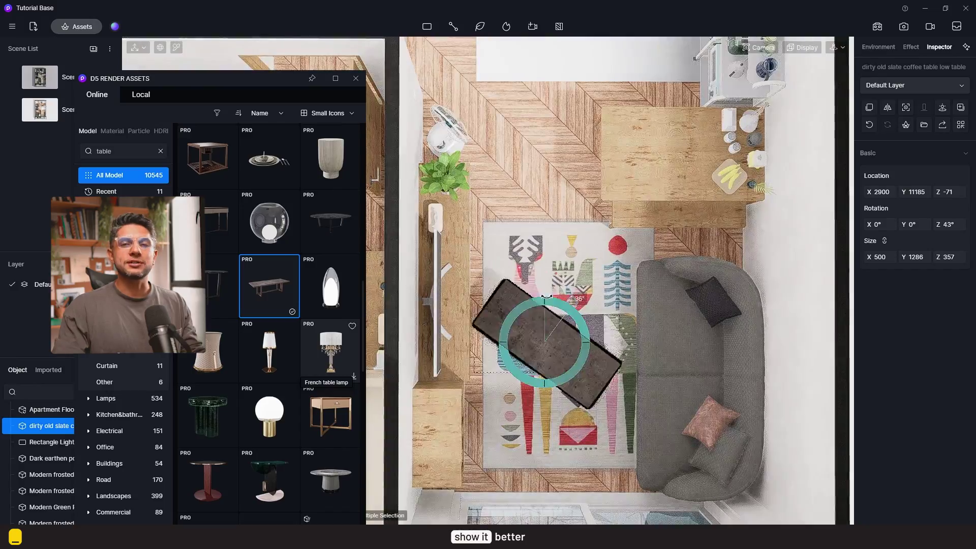
pyautogui.scroll(-5, 528, 329)
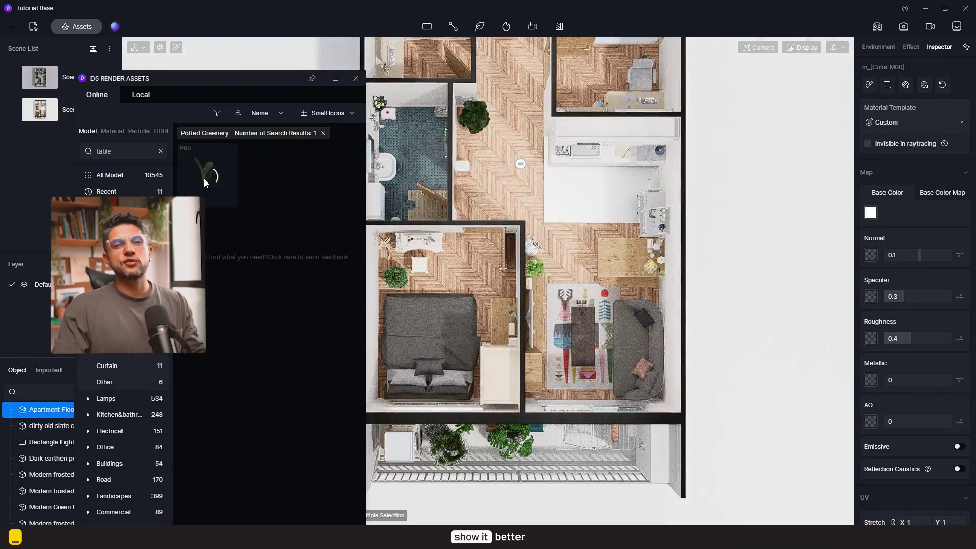
pyautogui.click(204, 179)
# Step: Set Scene 1 exposure -0.17, highlights 0.44, highlight local exposure 0.21, then open image render settings
pyautogui.click(911, 46)
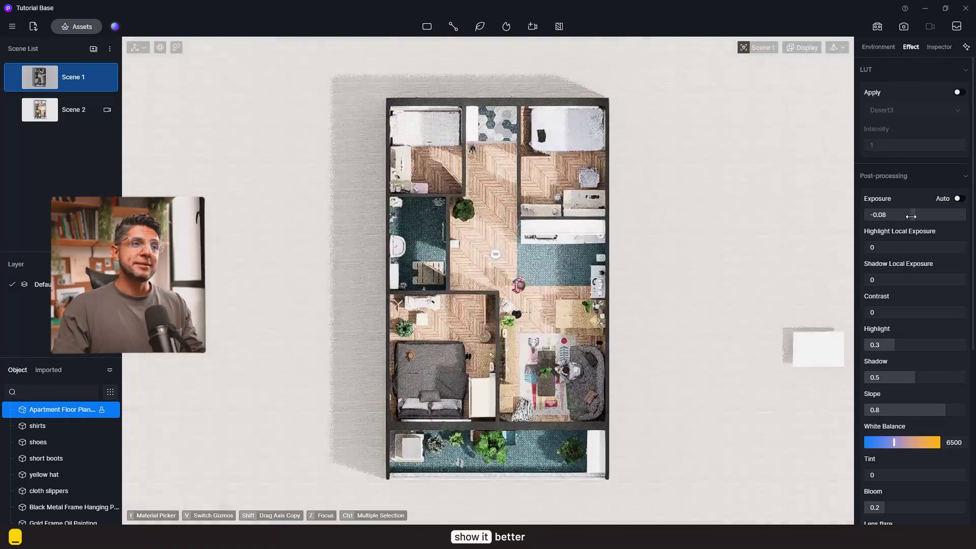
pyautogui.moveTo(885, 216); pyautogui.dragTo(911, 216)
pyautogui.moveTo(894, 344); pyautogui.dragTo(911, 343)
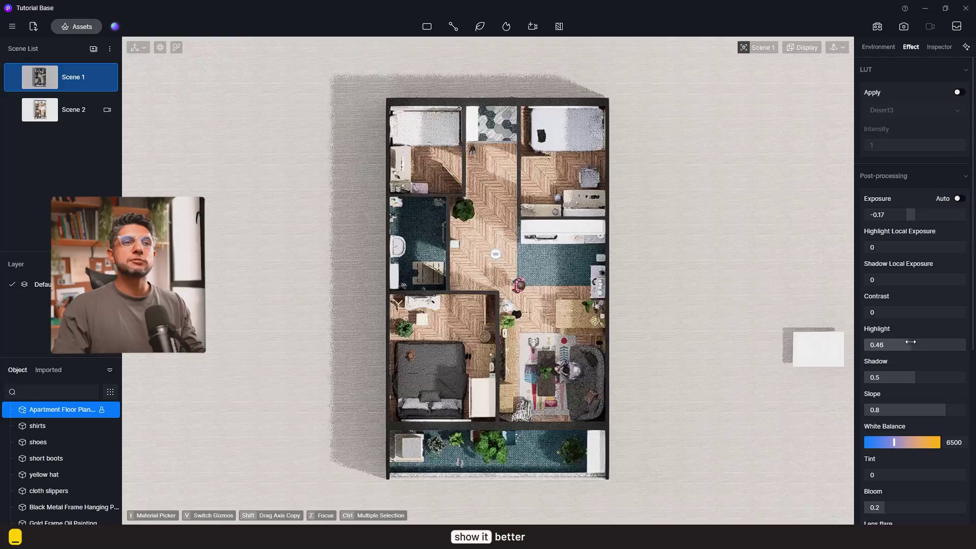
pyautogui.moveTo(889, 247); pyautogui.dragTo(886, 246)
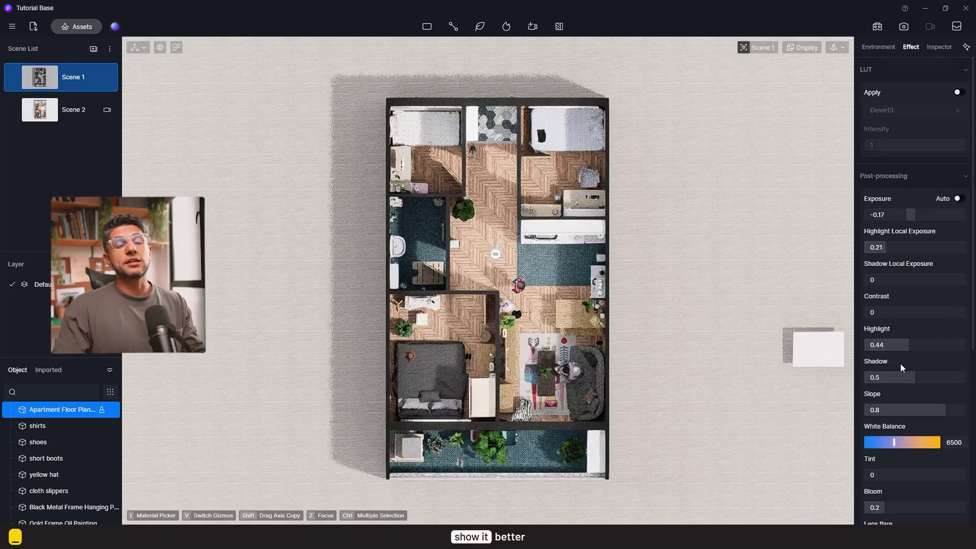
pyautogui.scroll(-3, 900, 367)
pyautogui.scroll(3, 908, 305)
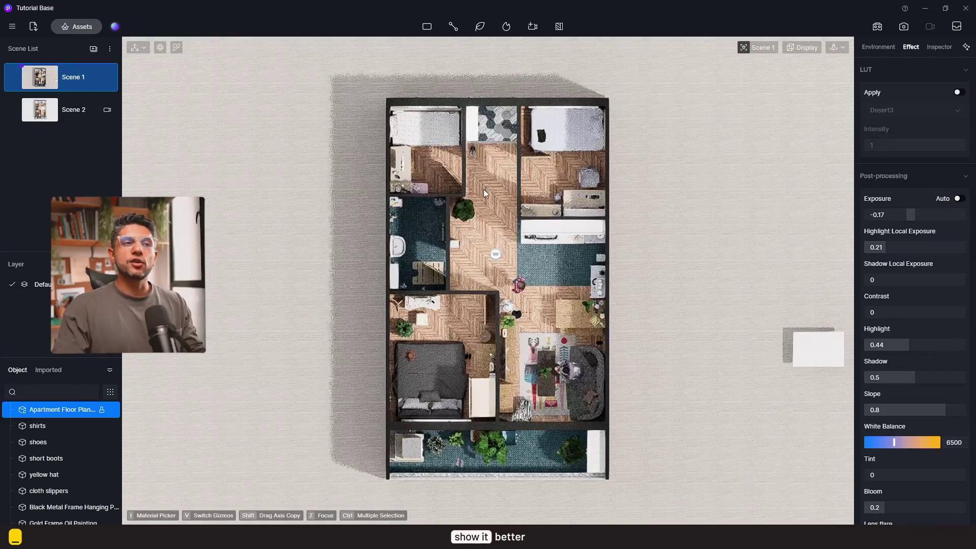
pyautogui.hotkey('ctrl', 'r')
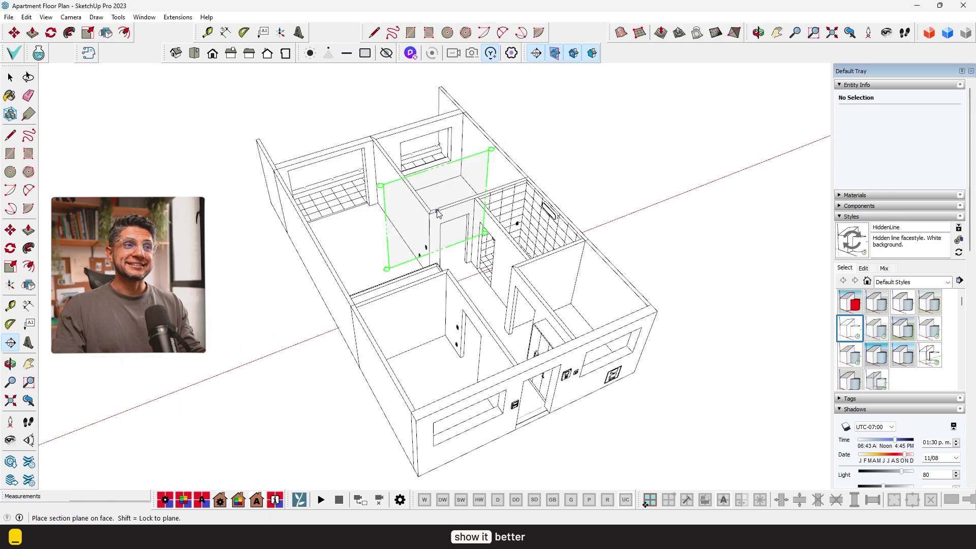
pyautogui.scroll(1, 442, 268)
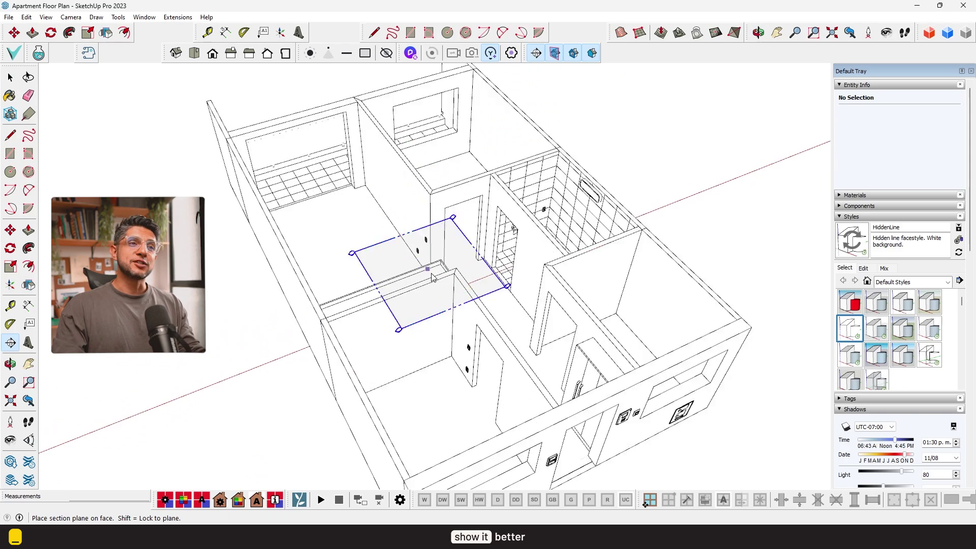
pyautogui.scroll(3, 448, 282)
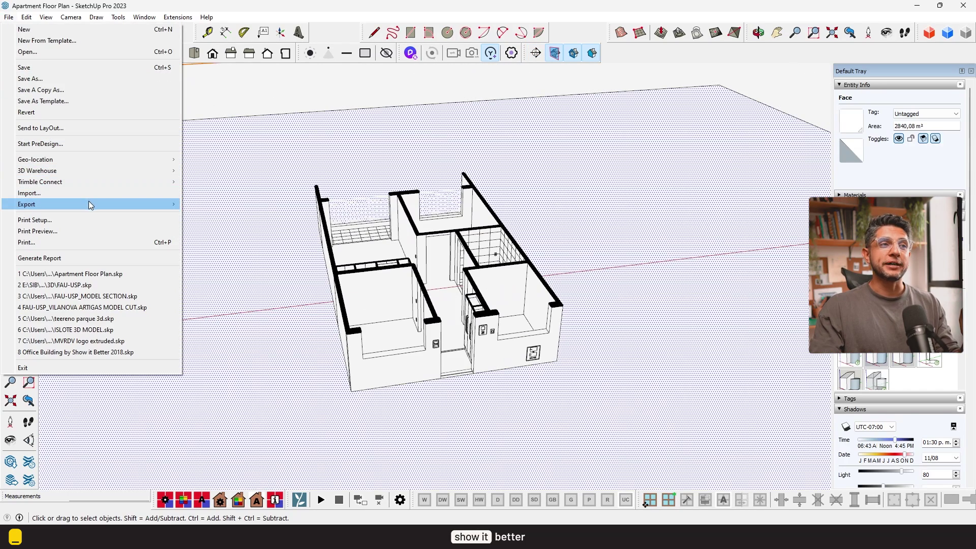
# Step: Export the horizontally sectioned apartment view as a 2D graphic
pyautogui.moveTo(89, 205)
pyautogui.click(219, 227)
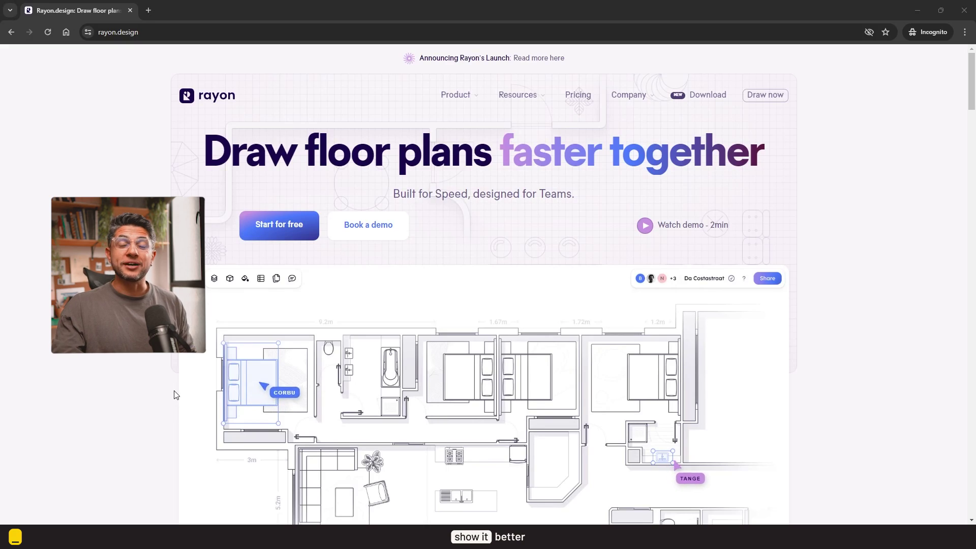
# Step: Start a free Rayon account from the rayon.design homepage
pyautogui.click(293, 227)
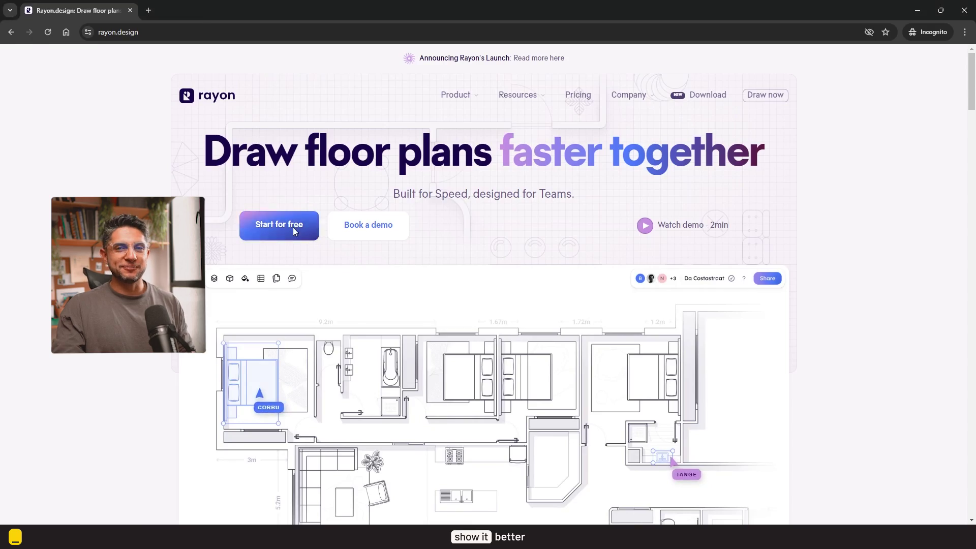
pyautogui.hscroll(3, 371, 324)
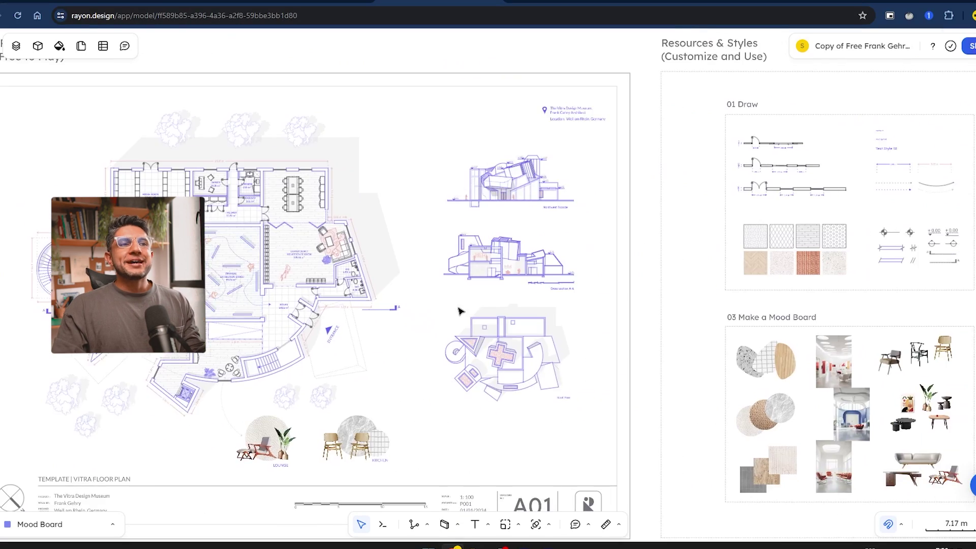
pyautogui.hscroll(5, 458, 311)
pyautogui.keyDown('ctrl'); pyautogui.scroll(5, 765, 195); pyautogui.keyUp('ctrl')
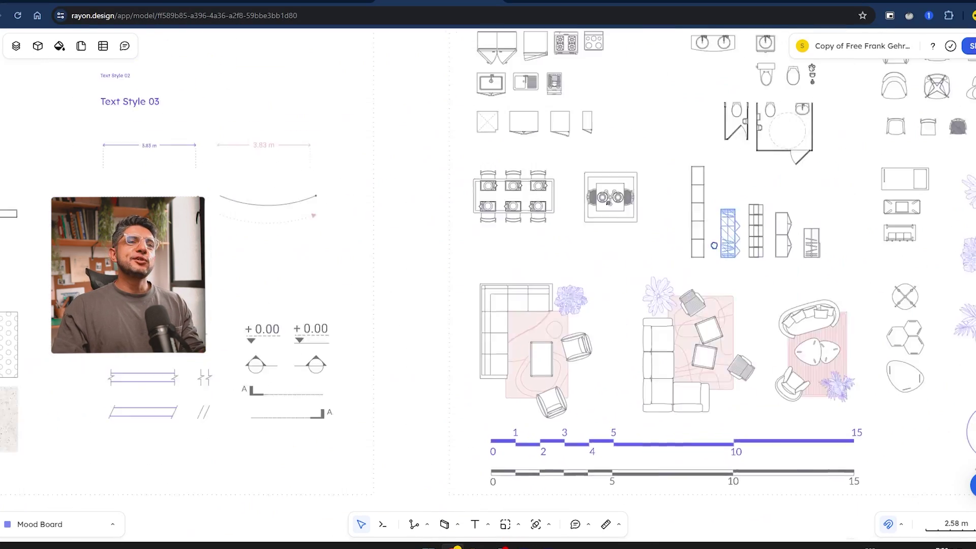
pyautogui.keyDown('ctrl'); pyautogui.scroll(4, 458, 191); pyautogui.keyUp('ctrl')
pyautogui.hscroll(-5, 175, 186)
pyautogui.hscroll(-5, 817, 251)
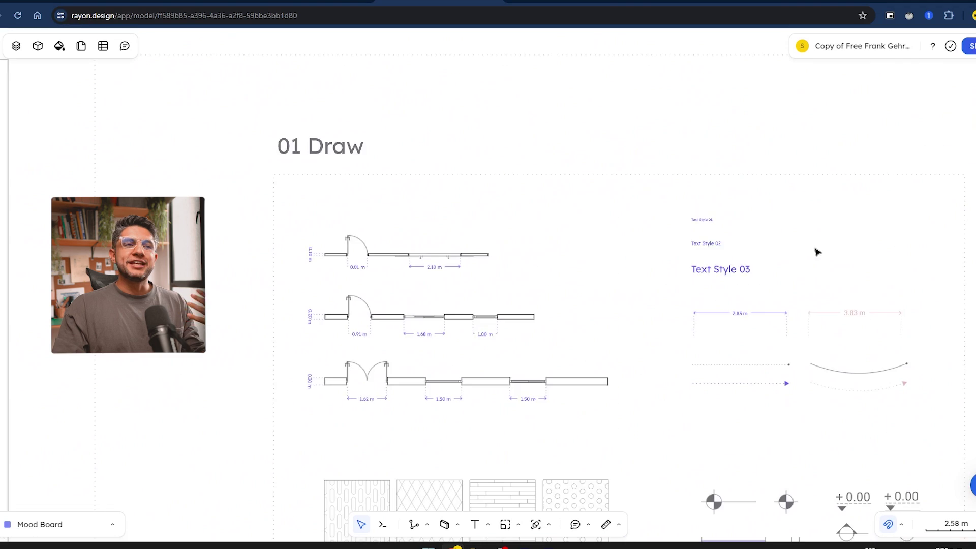
pyautogui.hscroll(-5, 790, 264)
pyautogui.hscroll(-5, 748, 230)
pyautogui.hscroll(-5, 749, 230)
pyautogui.hscroll(-5, 800, 191)
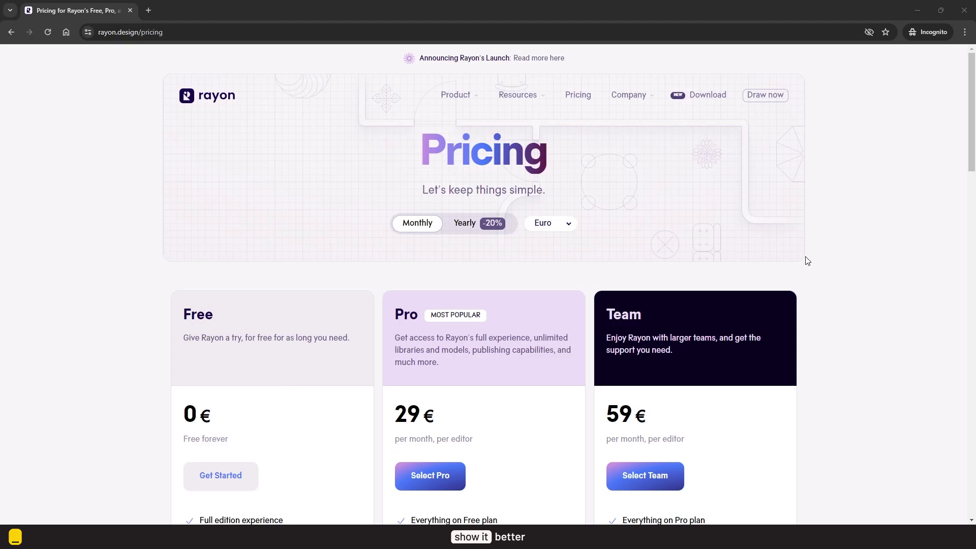
pyautogui.moveTo(972, 150); pyautogui.dragTo(973, 198)
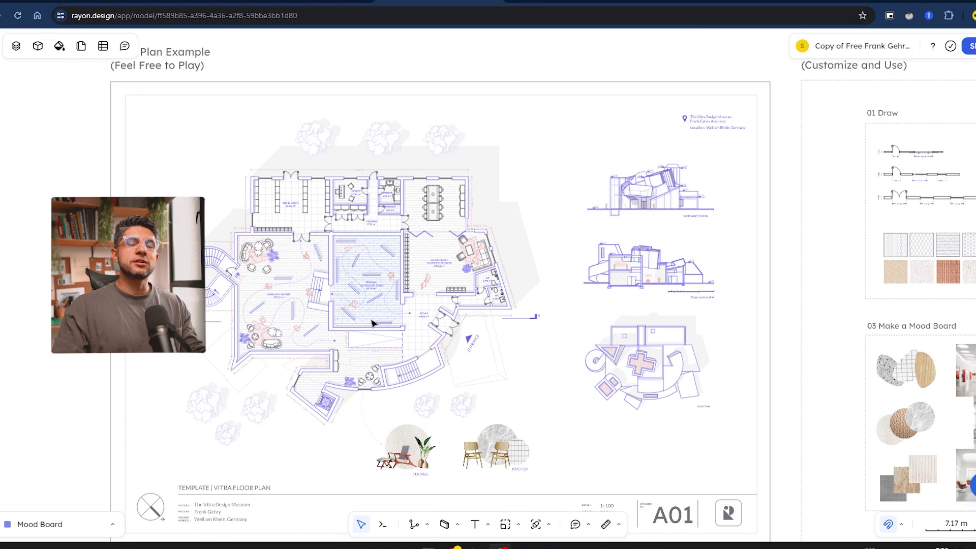
pyautogui.hscroll(5, 225, 312)
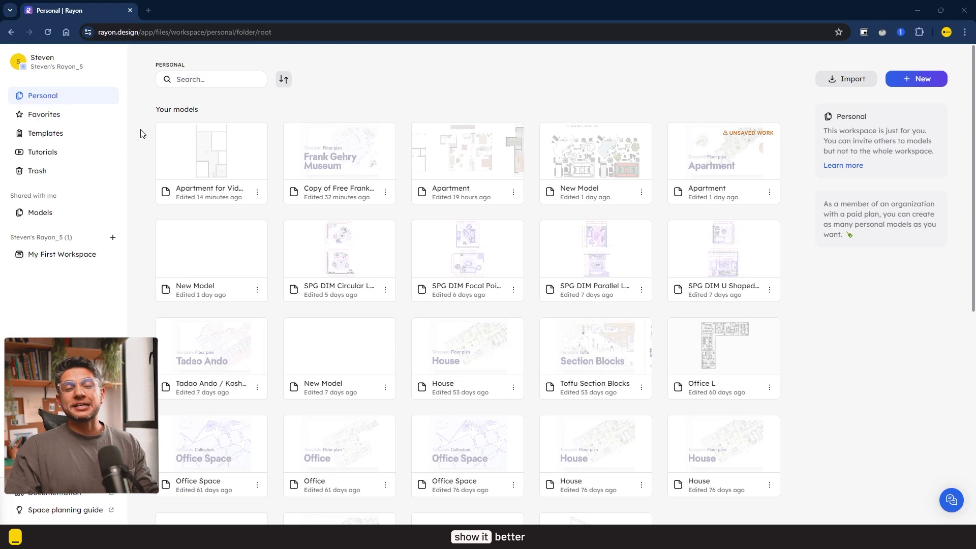
# Step: Create a blank Rayon model and import the DWG floor plan file at a chosen insertion point
pyautogui.click(916, 79)
pyautogui.click(916, 98)
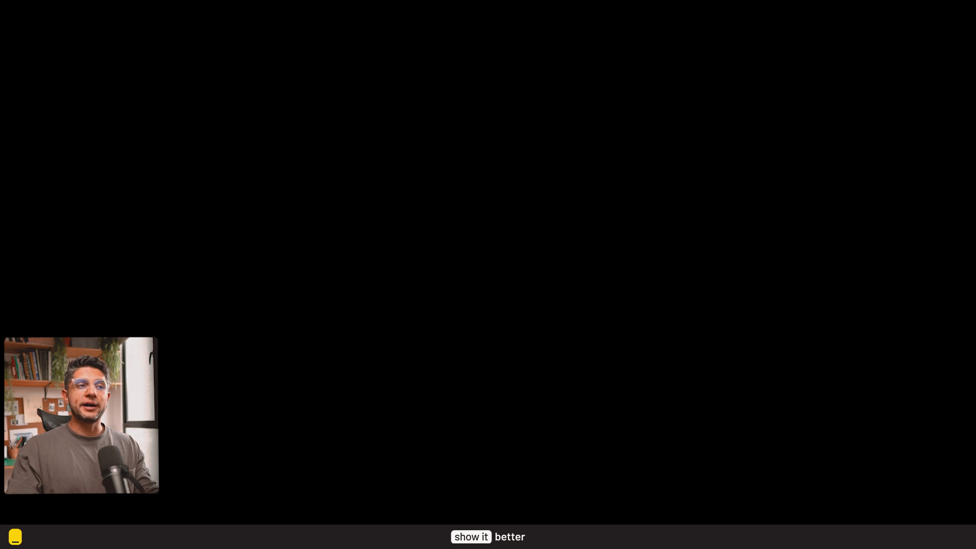
pyautogui.click(17, 61)
pyautogui.moveTo(337, 306)
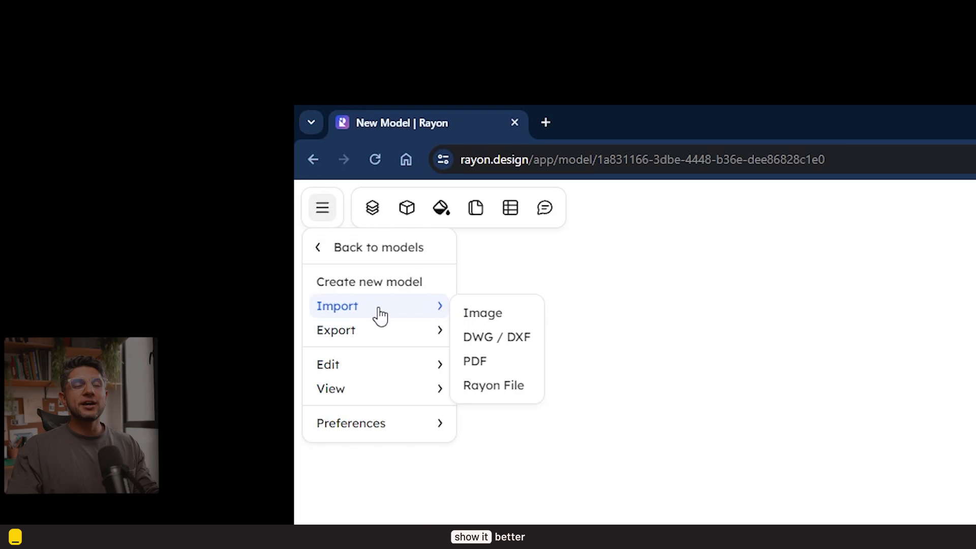
pyautogui.click(492, 339)
pyautogui.click(884, 507)
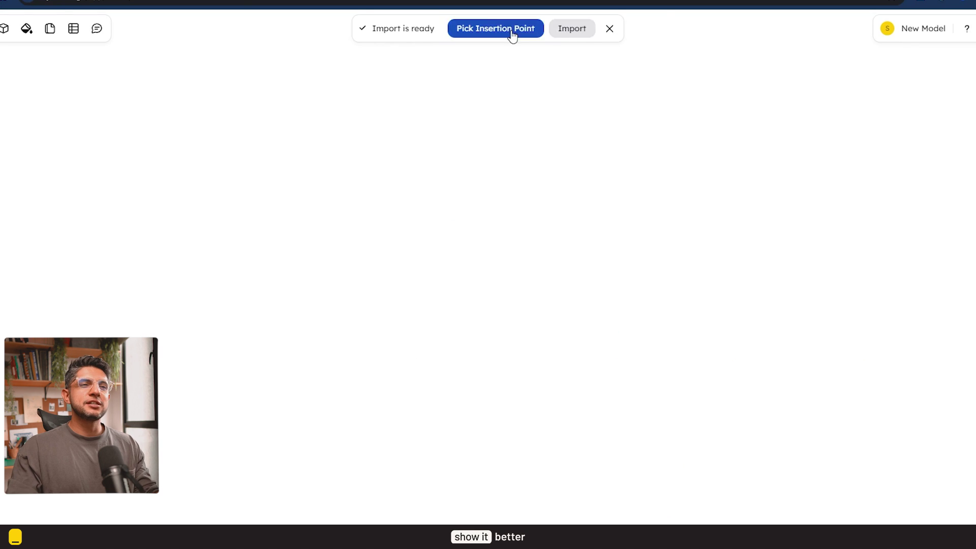
pyautogui.click(496, 28)
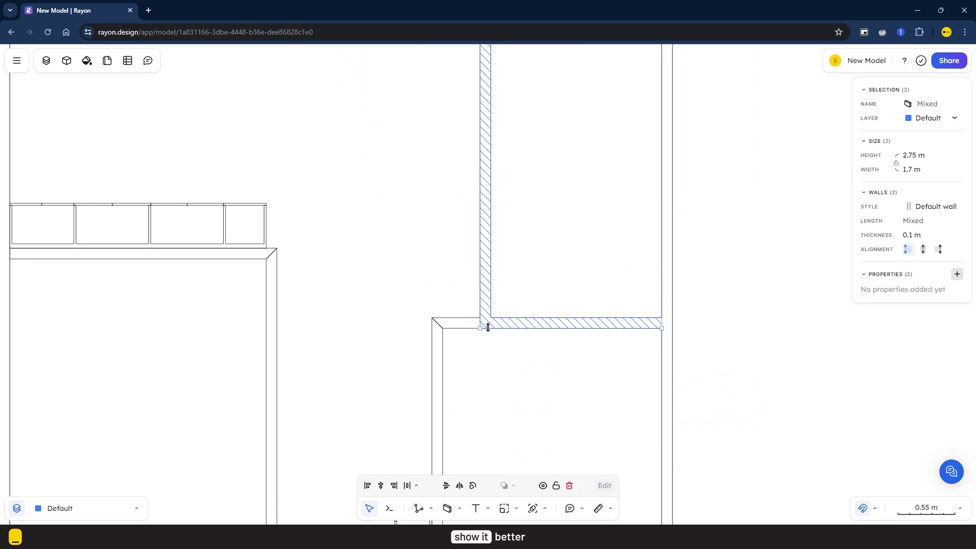
# Step: Trace walls starting from the plan's corner, then hide the Import layer in the Layers panel
pyautogui.click(476, 326)
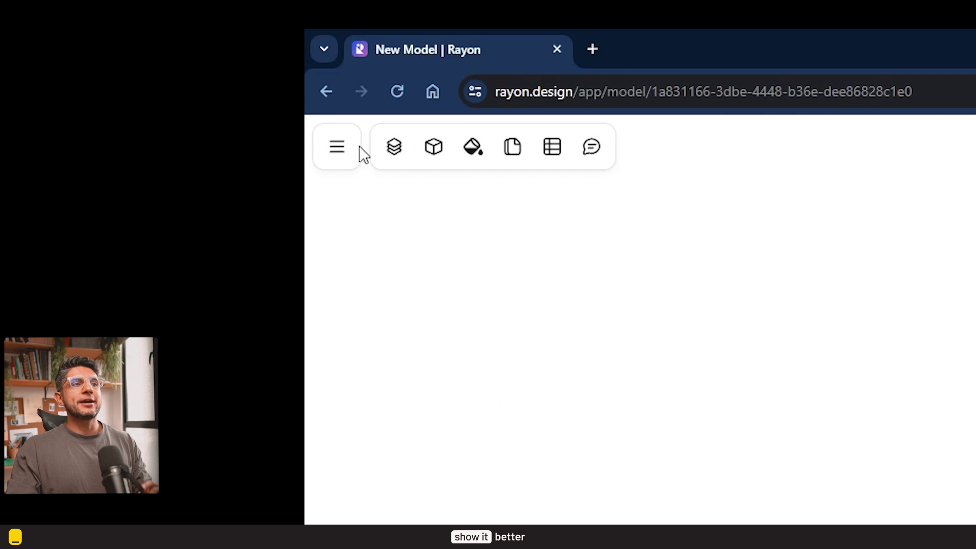
pyautogui.click(394, 149)
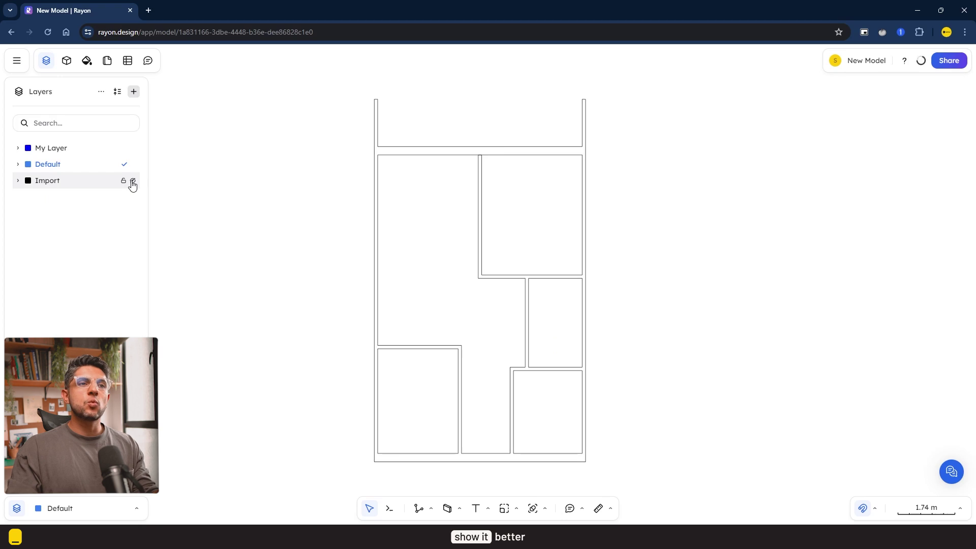
pyautogui.click(131, 182)
pyautogui.click(131, 181)
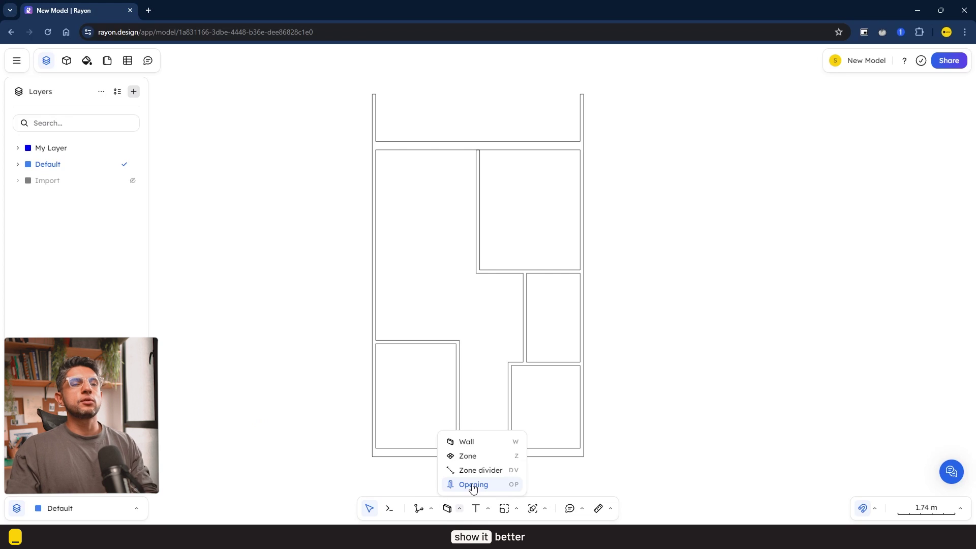
pyautogui.click(473, 485)
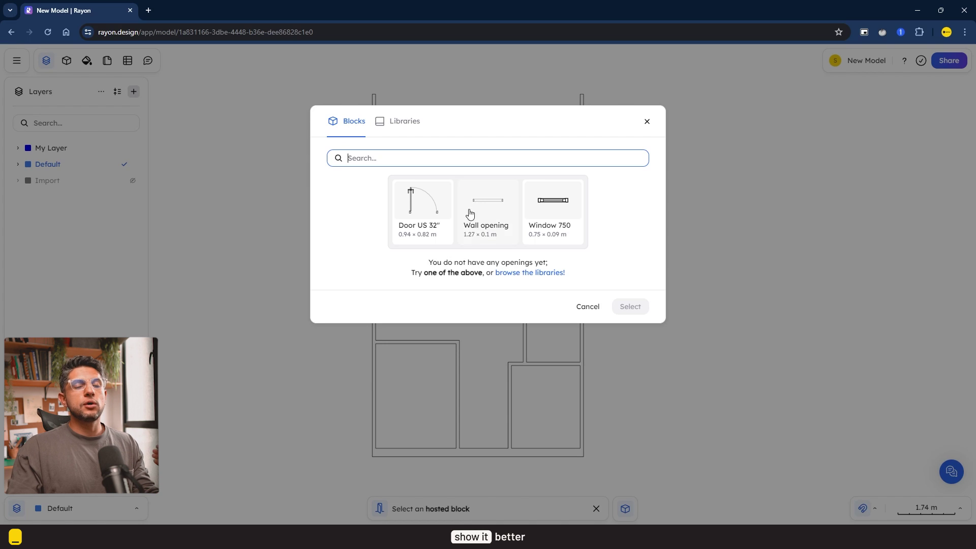
# Step: Browse the Basic and Openings, doors & windows libraries for suggested door and window blocks
pyautogui.click(403, 122)
pyautogui.click(409, 205)
pyautogui.click(353, 183)
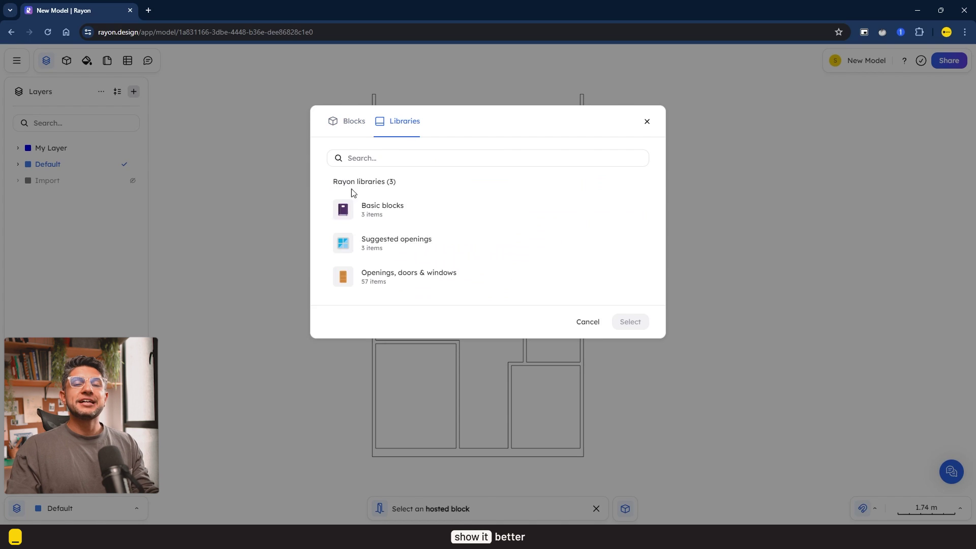
pyautogui.click(397, 271)
pyautogui.scroll(-2, 430, 264)
pyautogui.click(420, 315)
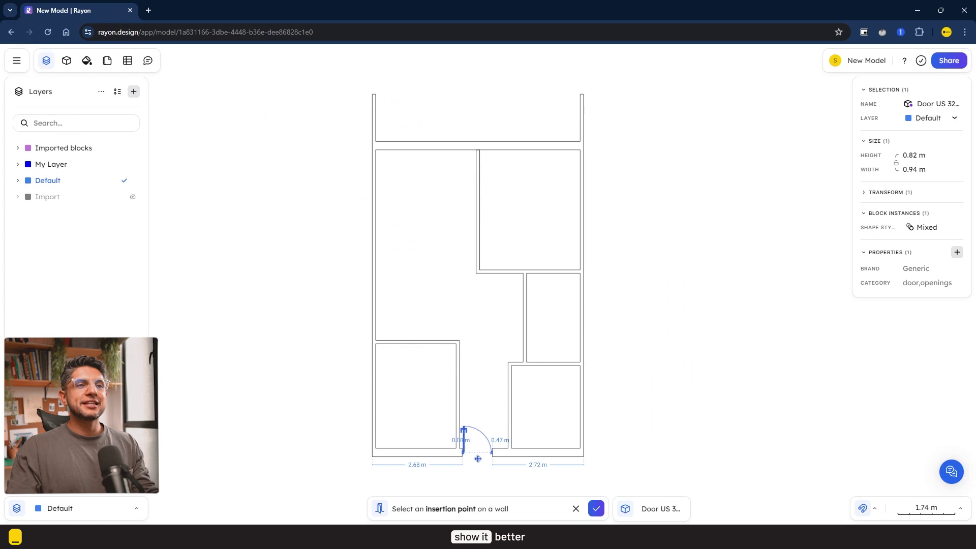
pyautogui.scroll(5, 478, 458)
pyautogui.scroll(-5, 446, 240)
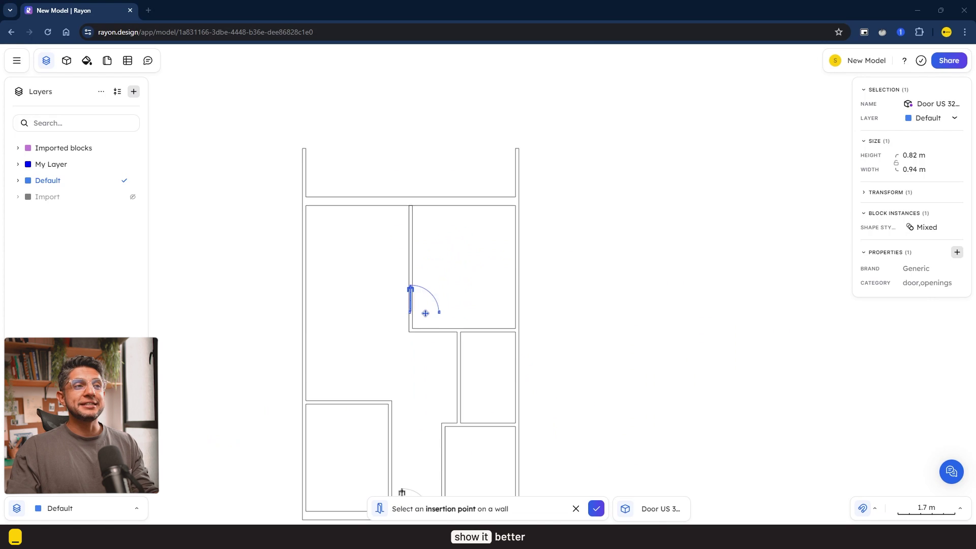
pyautogui.scroll(4, 426, 314)
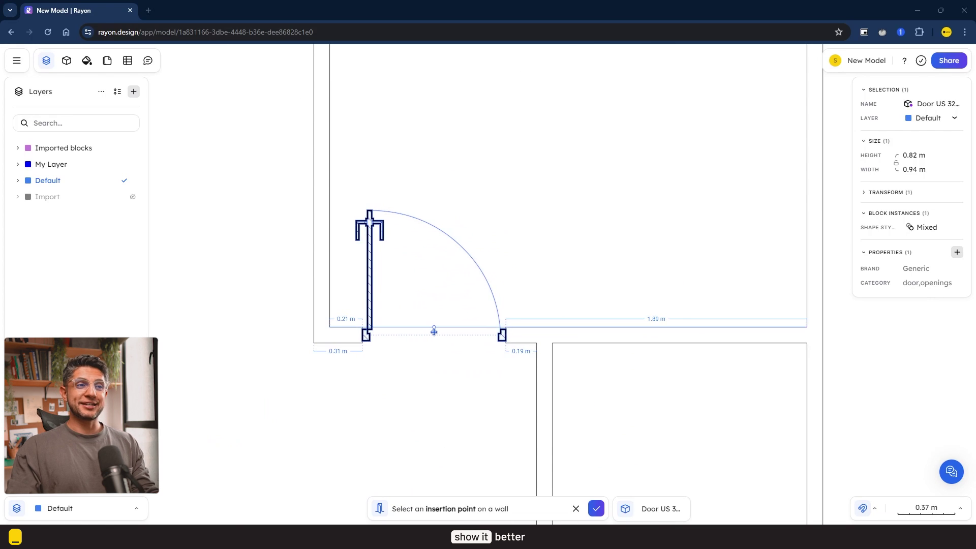
# Step: Place two doors in the interior walls, setting each one's position and swing direction
pyautogui.click(434, 331)
pyautogui.click(596, 292)
pyautogui.scroll(-5, 548, 288)
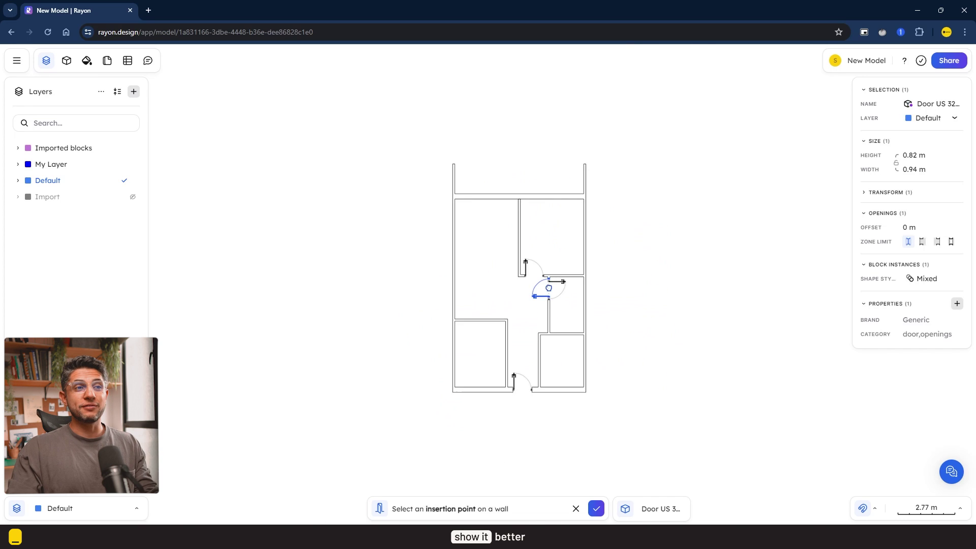
pyautogui.scroll(5, 549, 287)
pyautogui.click(534, 192)
pyautogui.click(527, 224)
pyautogui.scroll(-5, 528, 225)
pyautogui.scroll(2, 424, 229)
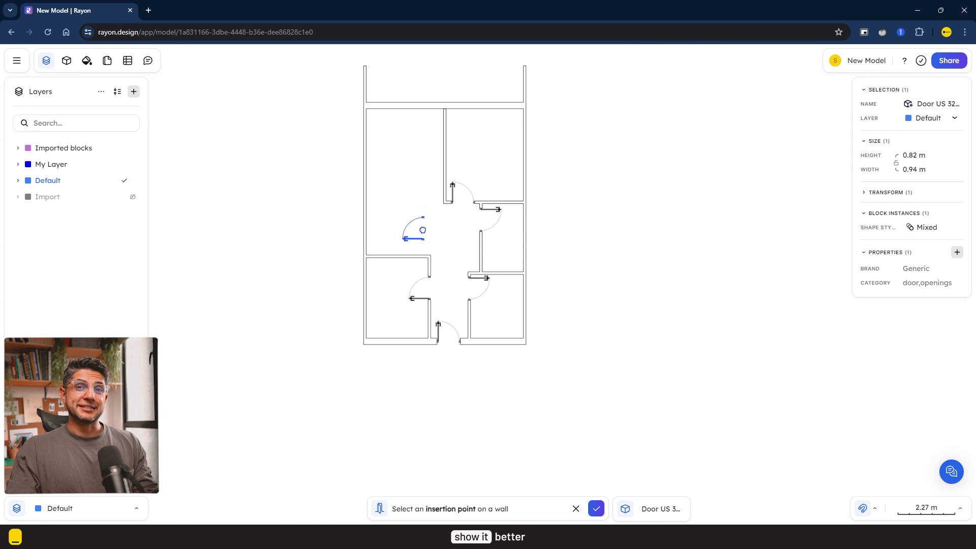
pyautogui.scroll(1, 423, 230)
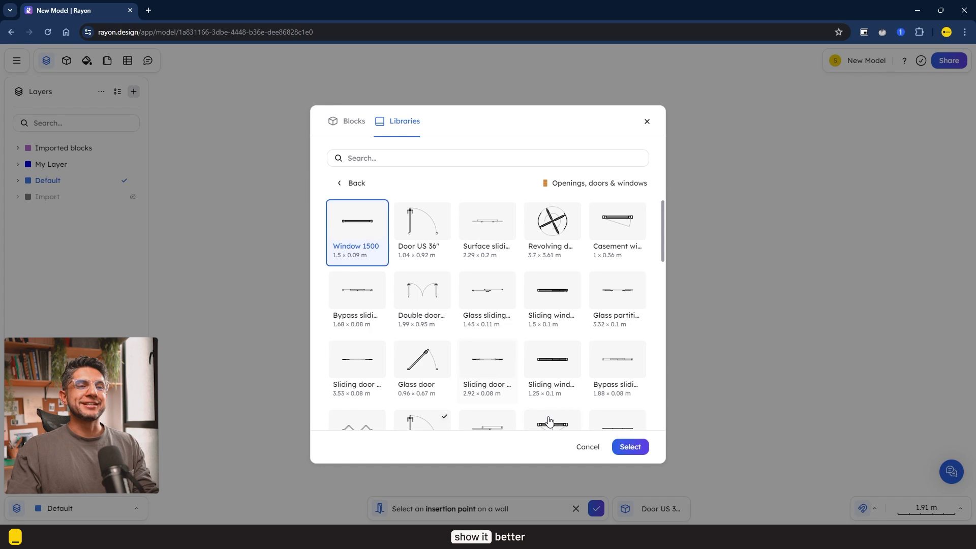
pyautogui.scroll(3, 411, 469)
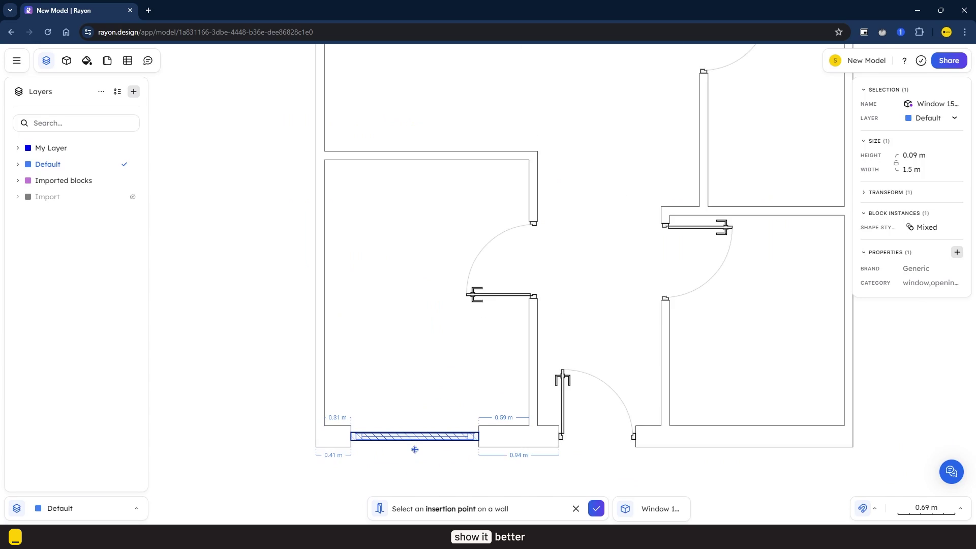
pyautogui.scroll(2, 415, 438)
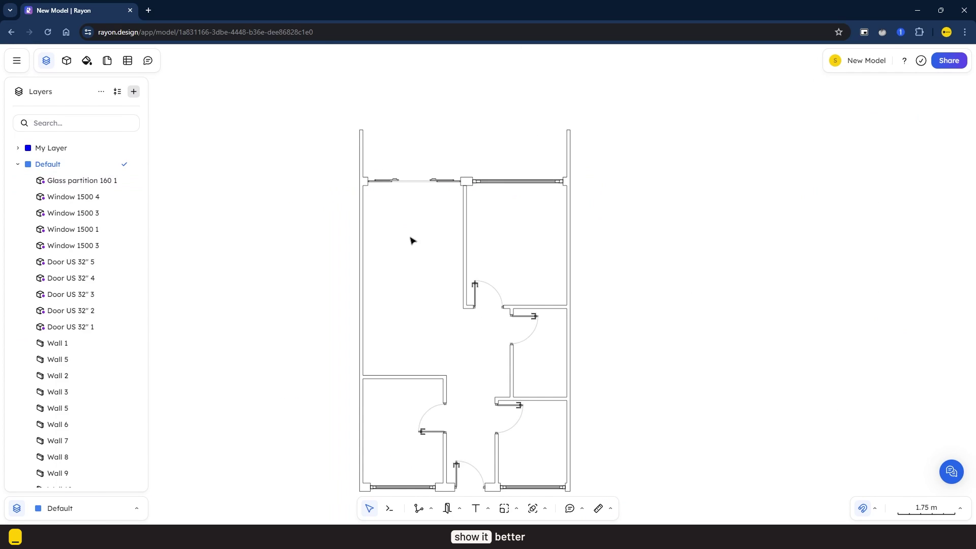
pyautogui.scroll(-2, 417, 255)
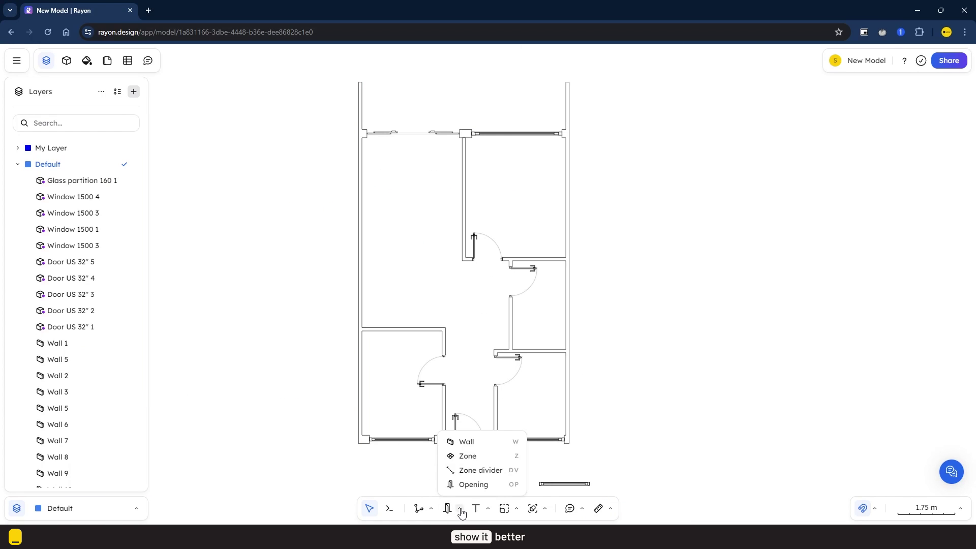
# Step: Turn the lower-left, lower-right, middle-right and large upper-left rooms into zones
pyautogui.click(474, 460)
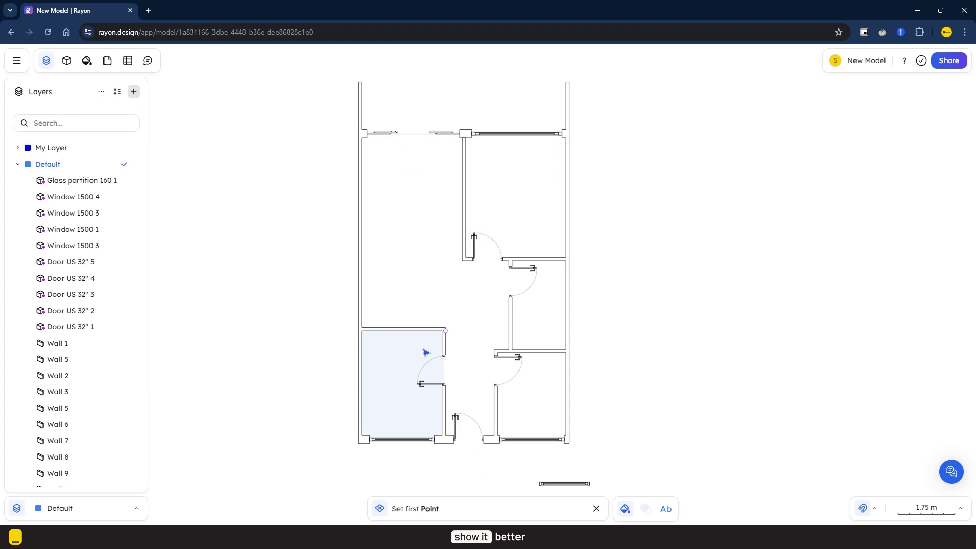
pyautogui.click(419, 356)
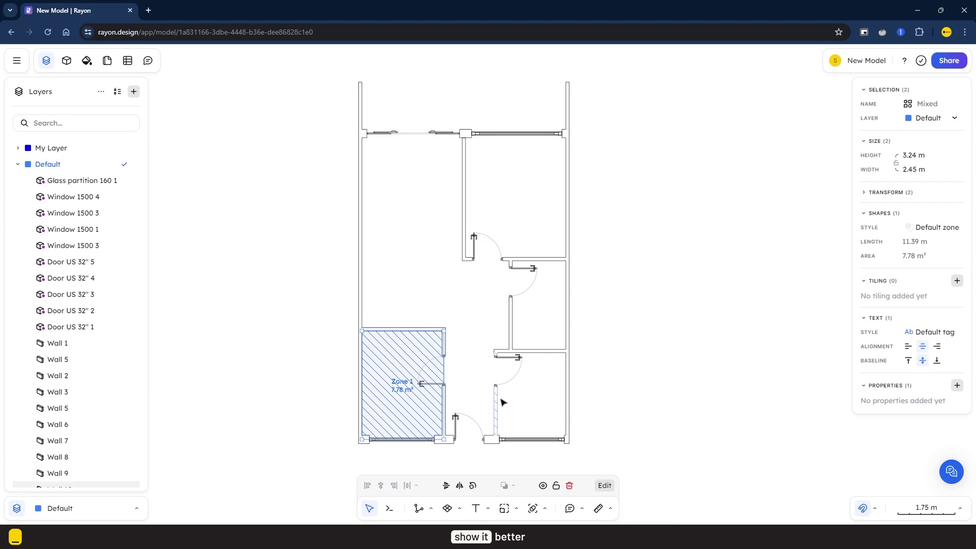
pyautogui.click(447, 509)
pyautogui.click(528, 403)
pyautogui.click(447, 509)
pyautogui.click(527, 338)
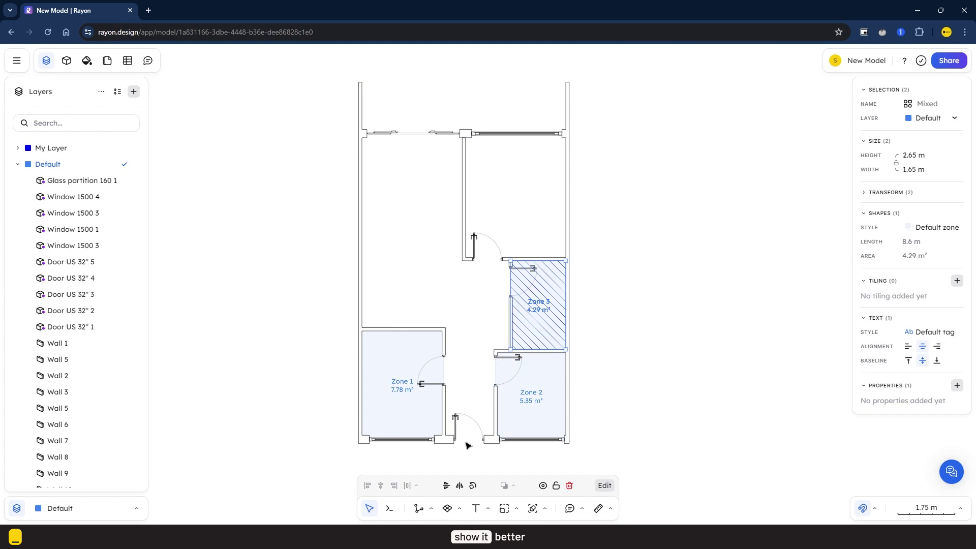
pyautogui.click(446, 510)
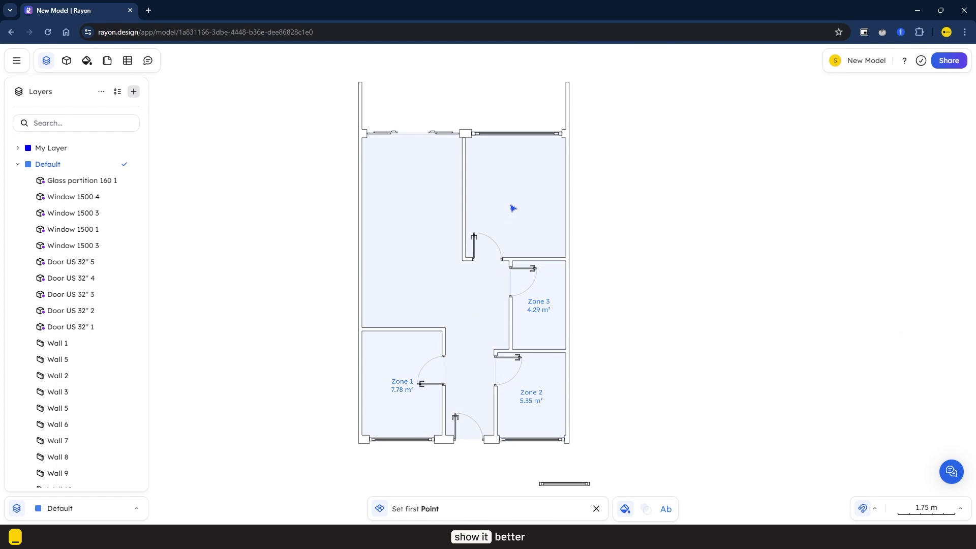
pyautogui.click(386, 243)
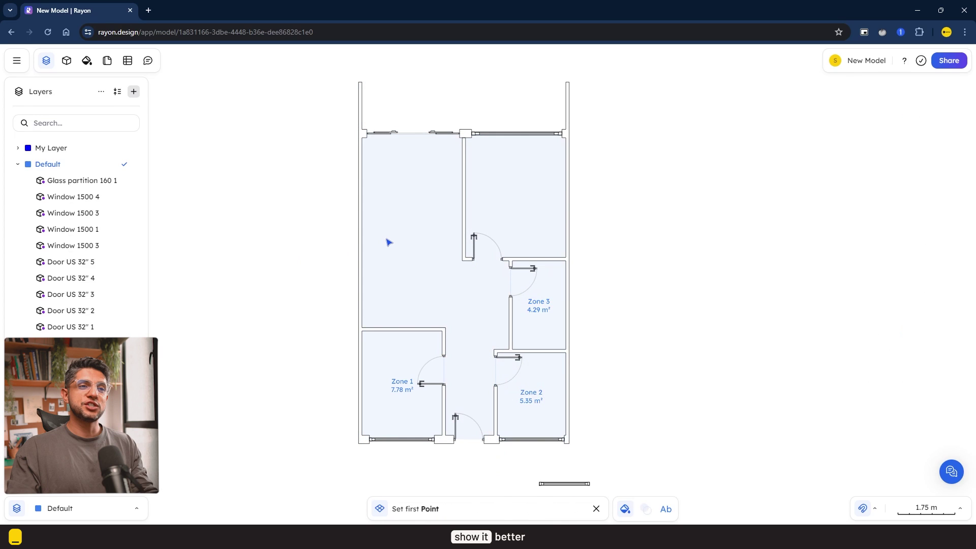
# Step: Split the large upper-left zone with a divider line
pyautogui.click(446, 509)
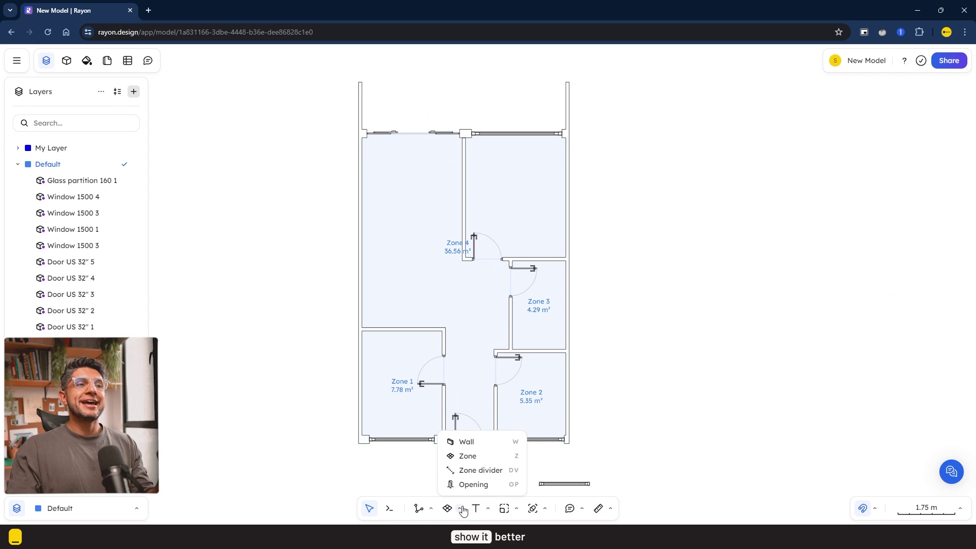
pyautogui.click(476, 470)
pyautogui.click(389, 377)
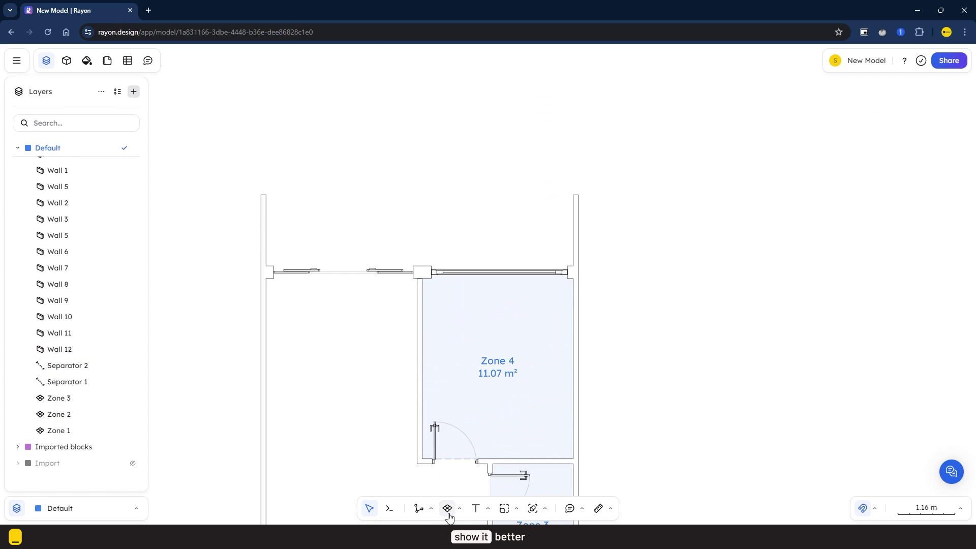
pyautogui.click(460, 509)
# Step: Rename the Zone 6 label to Living Room and edit the Zone 4 label
pyautogui.click(412, 234)
pyautogui.doubleClick(422, 237)
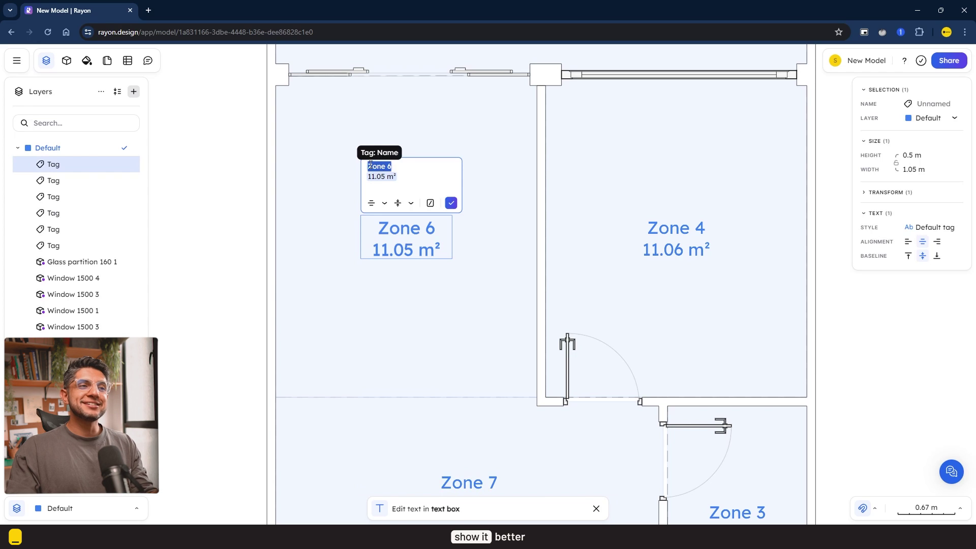
pyautogui.click(451, 203)
pyautogui.doubleClick(676, 229)
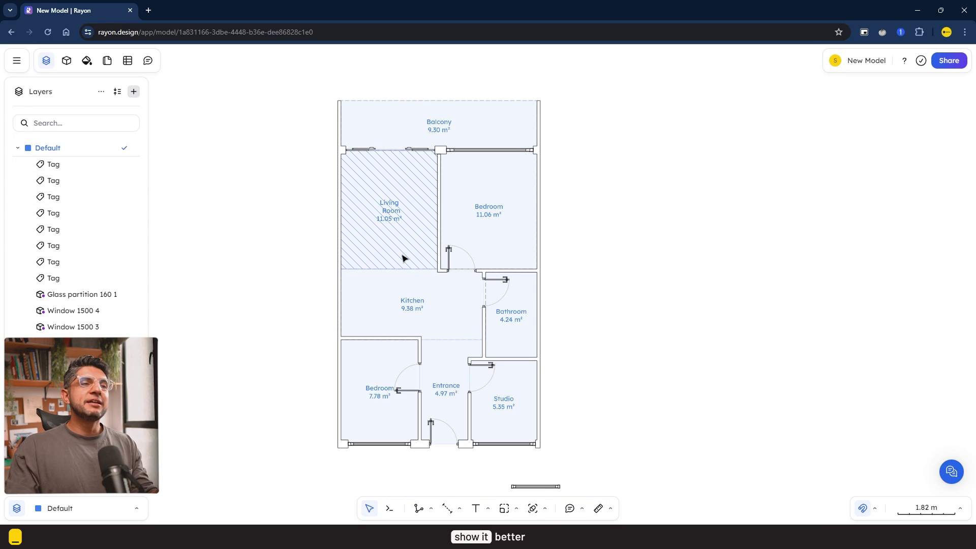
# Step: Fill the Living Room and the other selected zones with a herringbone hatch
pyautogui.click(404, 258)
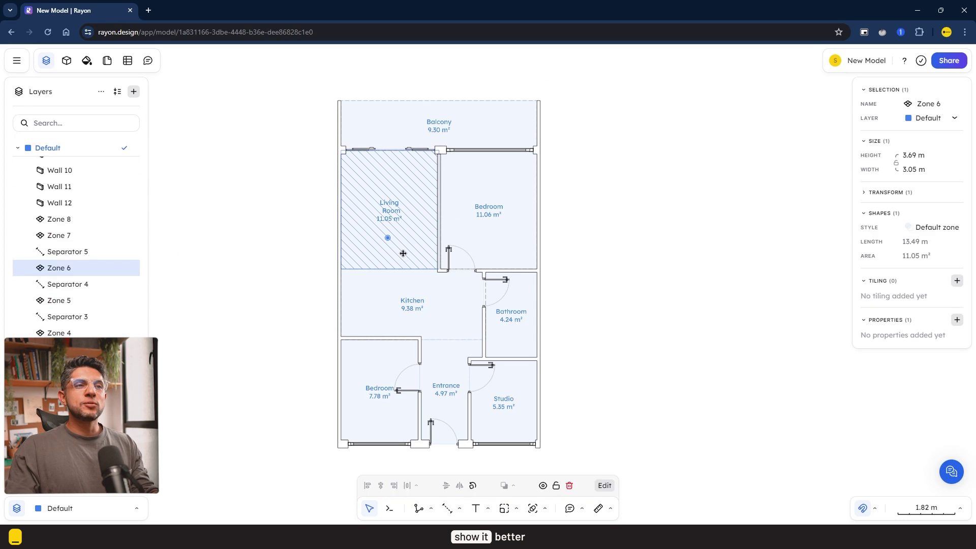
pyautogui.click(933, 229)
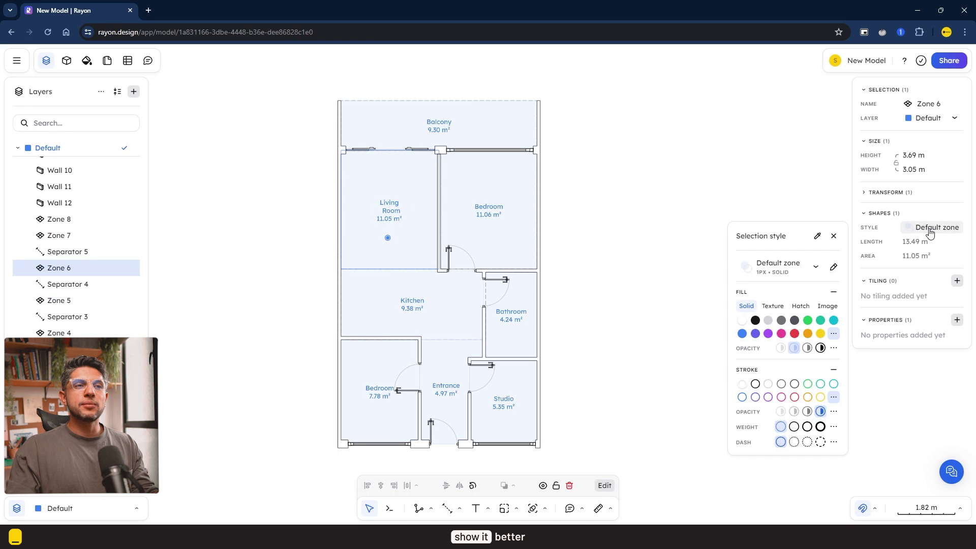
pyautogui.click(795, 306)
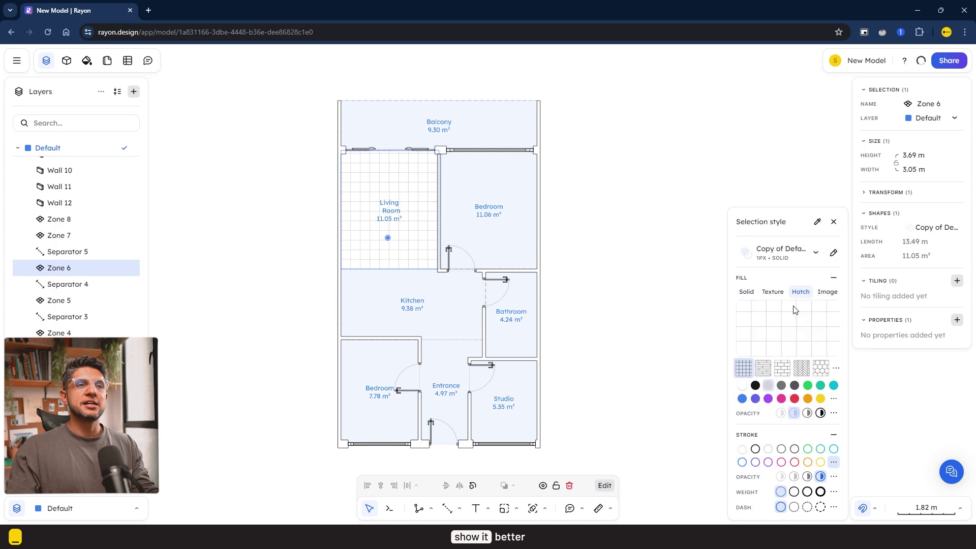
pyautogui.click(801, 367)
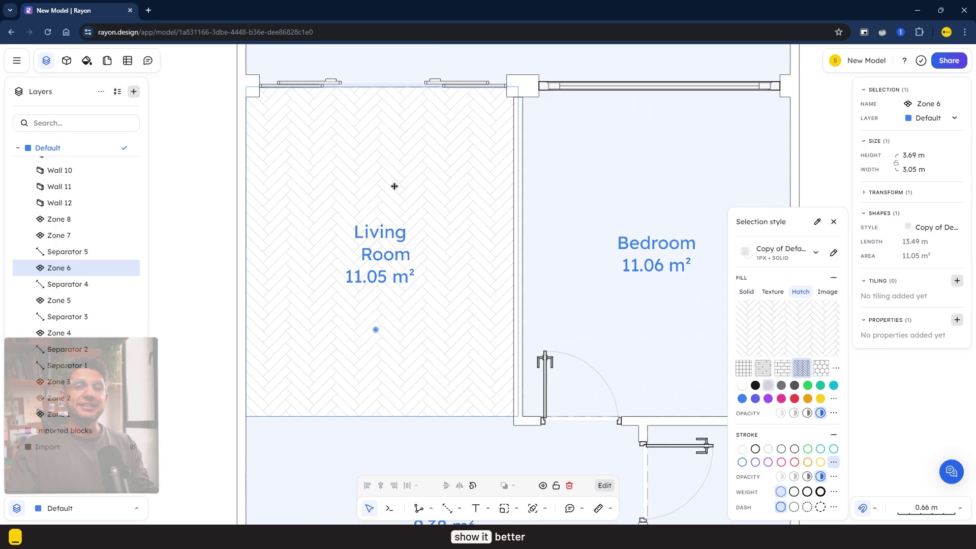
pyautogui.click(801, 305)
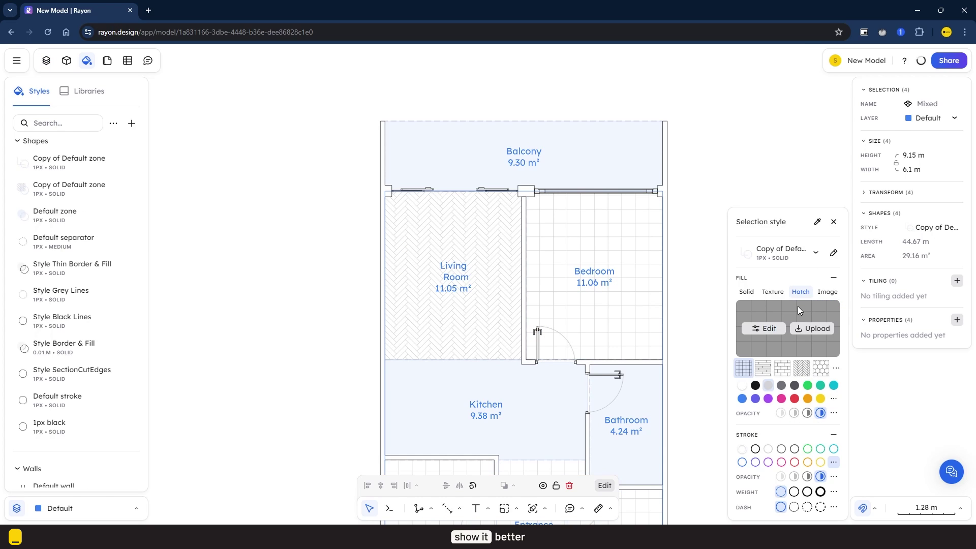
pyautogui.click(801, 367)
pyautogui.scroll(-2, 663, 219)
# Step: Give the Bathroom zone a hexagon tile hatch
pyautogui.click(668, 229)
pyautogui.scroll(-1, 673, 243)
pyautogui.click(624, 305)
pyautogui.scroll(2, 624, 305)
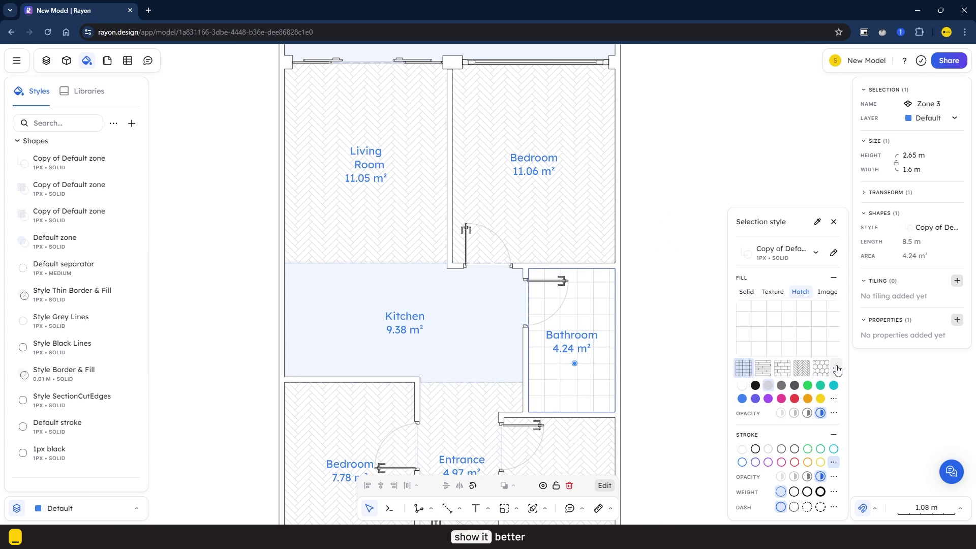
pyautogui.click(837, 368)
pyautogui.click(641, 282)
pyautogui.scroll(3, 534, 344)
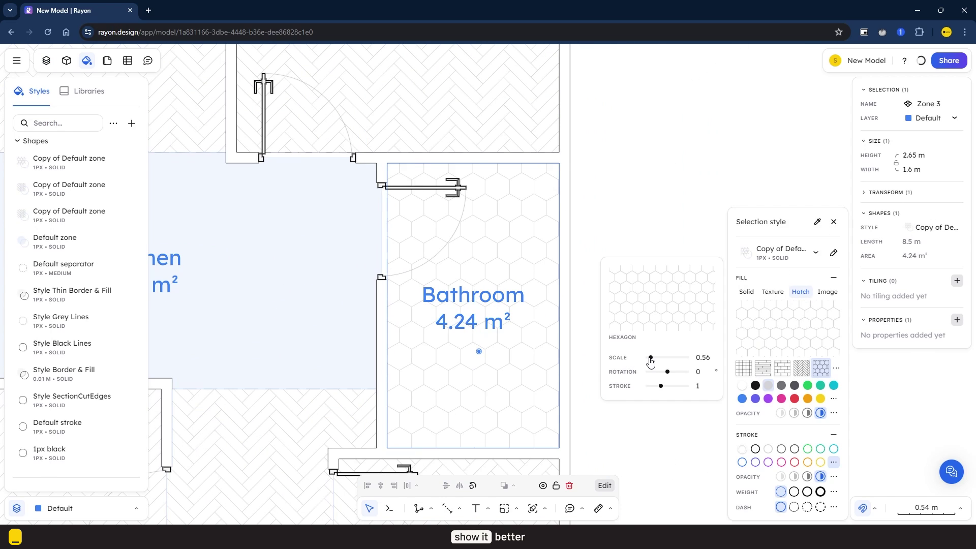
pyautogui.scroll(-2, 57, 214)
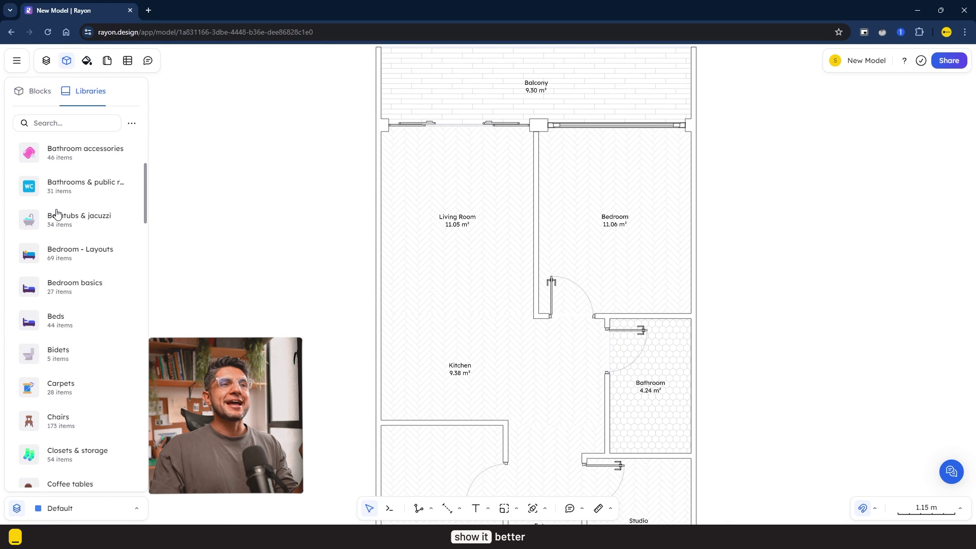
pyautogui.scroll(-1, 57, 214)
pyautogui.scroll(-1, 56, 214)
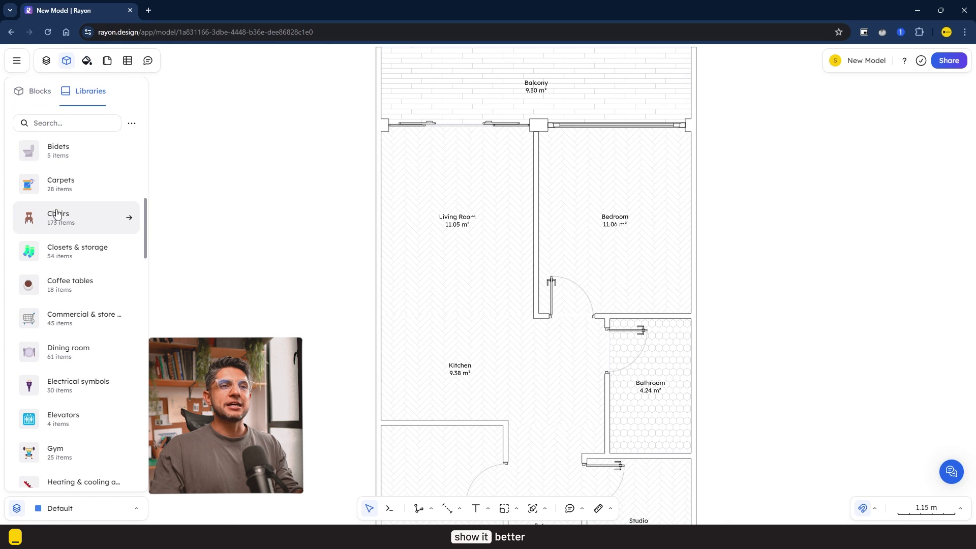
pyautogui.scroll(-1, 57, 214)
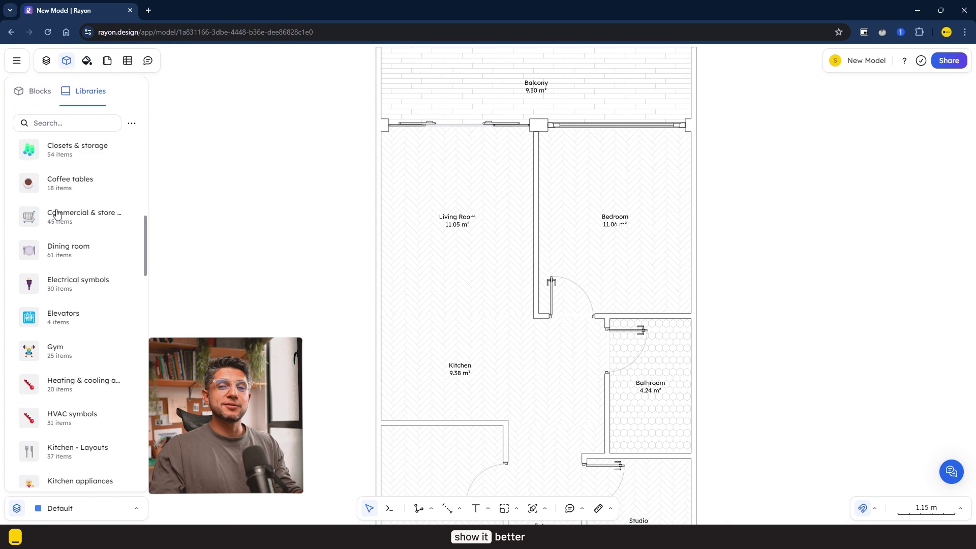
pyautogui.scroll(-1, 57, 214)
pyautogui.scroll(-1, 57, 214)
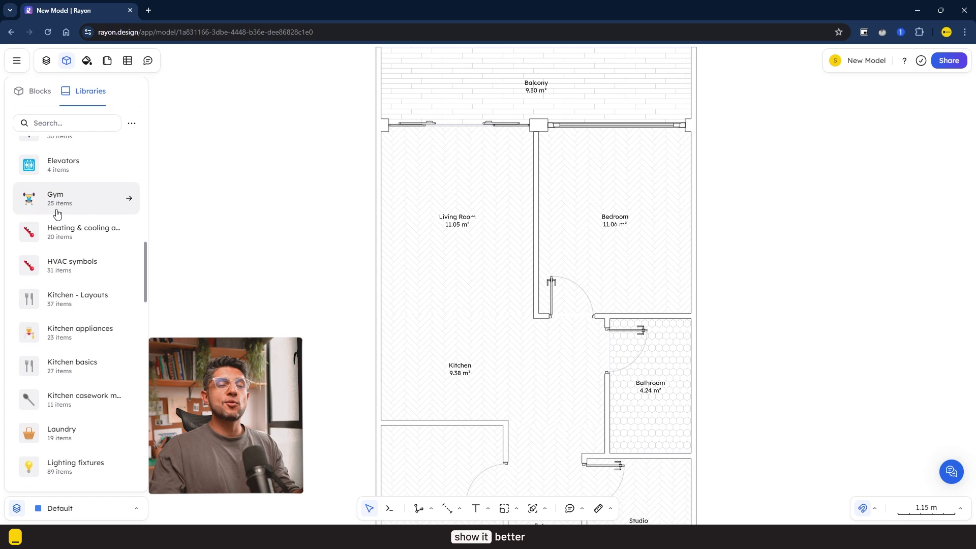
pyautogui.scroll(7, 56, 206)
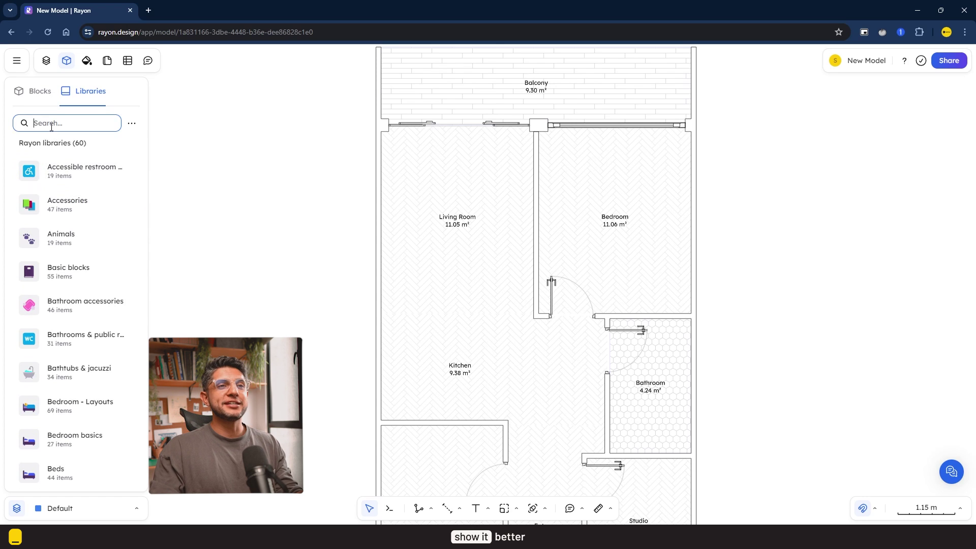
pyautogui.write('bed')
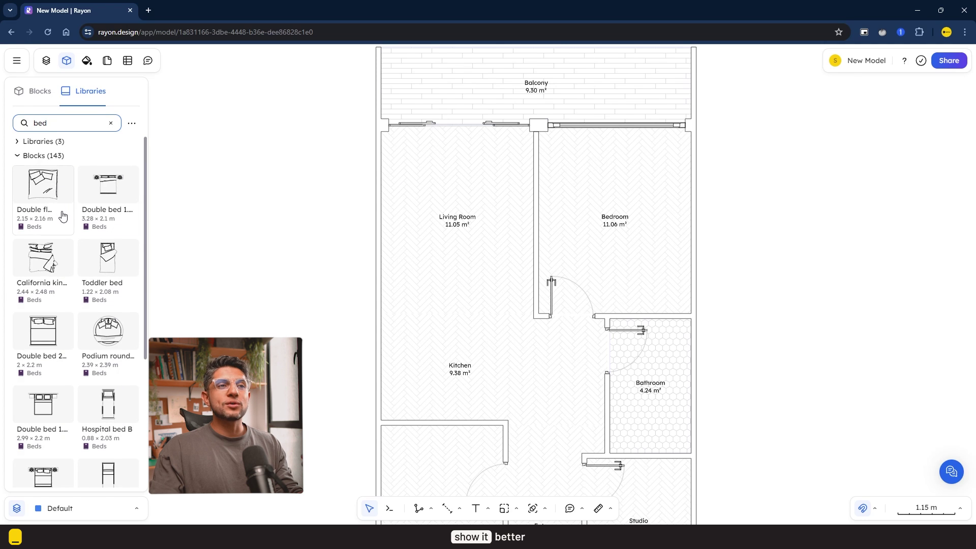
# Step: Place a double bed in the top-right bedroom and reposition its nightstand
pyautogui.moveTo(107, 186); pyautogui.dragTo(578, 194)
pyautogui.doubleClick(604, 194)
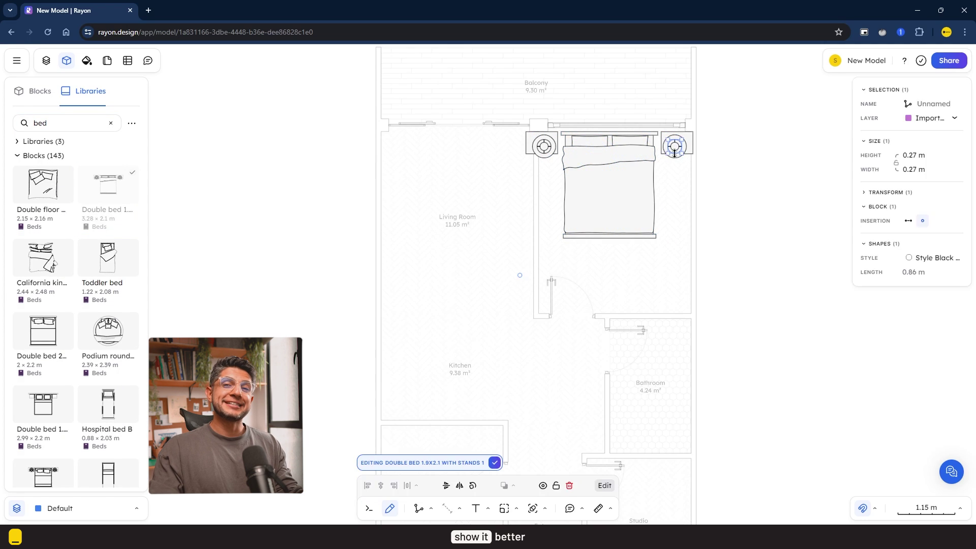
pyautogui.moveTo(674, 166); pyautogui.dragTo(530, 160)
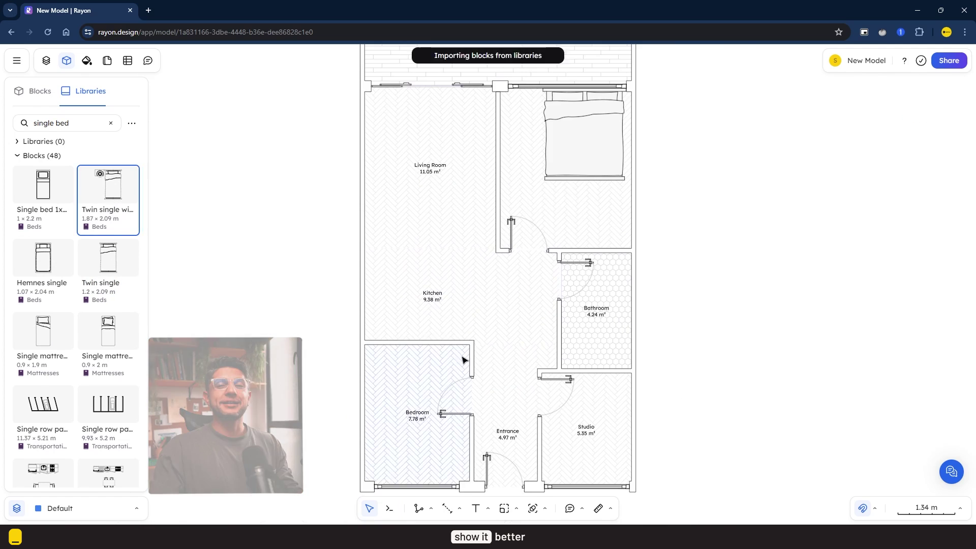
# Step: Add a twin single bed, move the plant into the hallway, and place a salad on the dining table
pyautogui.moveTo(463, 360); pyautogui.dragTo(345, 303)
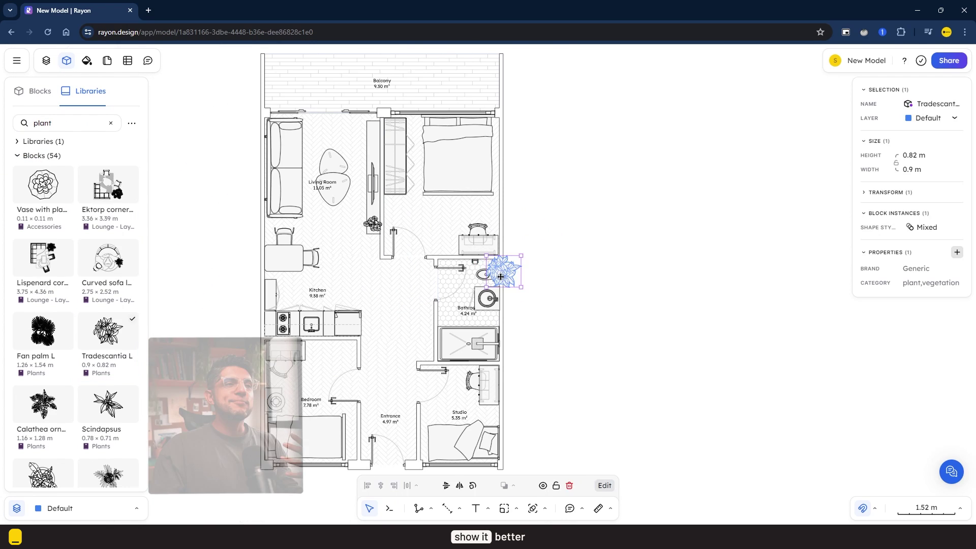
pyautogui.moveTo(500, 277); pyautogui.dragTo(415, 337)
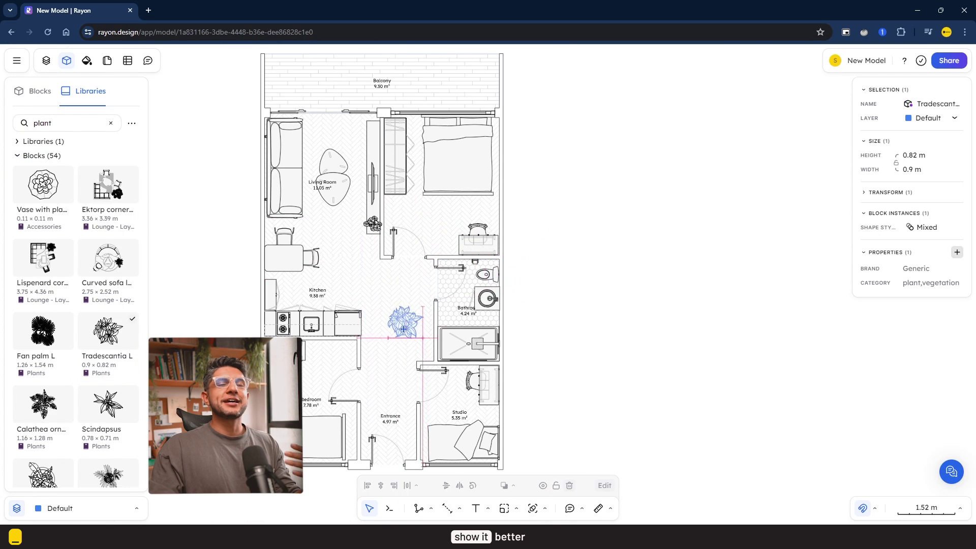
pyautogui.scroll(3, 405, 325)
pyautogui.write('food')
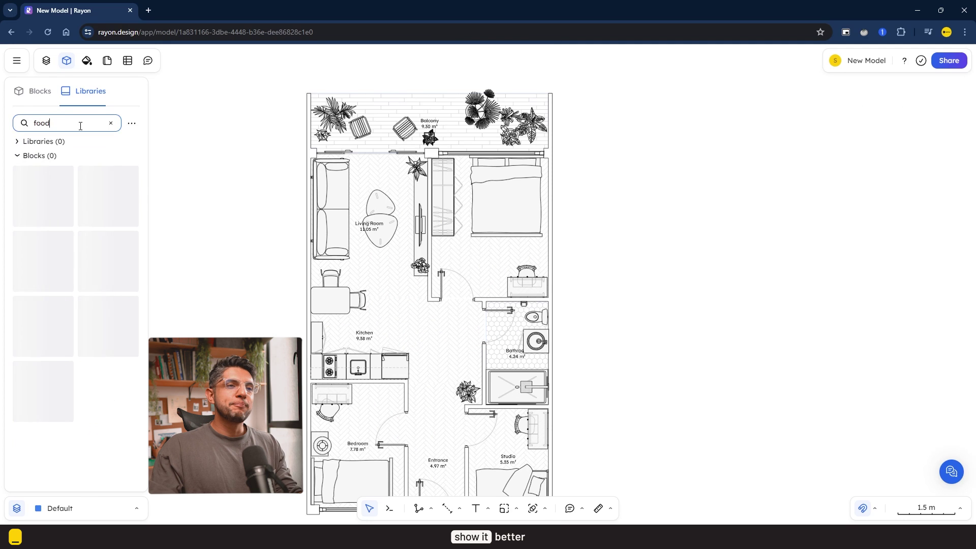
pyautogui.moveTo(43, 185)
pyautogui.mouseDown()
pyautogui.moveTo(351, 332)
pyautogui.moveTo(488, 285)
pyautogui.mouseUp()
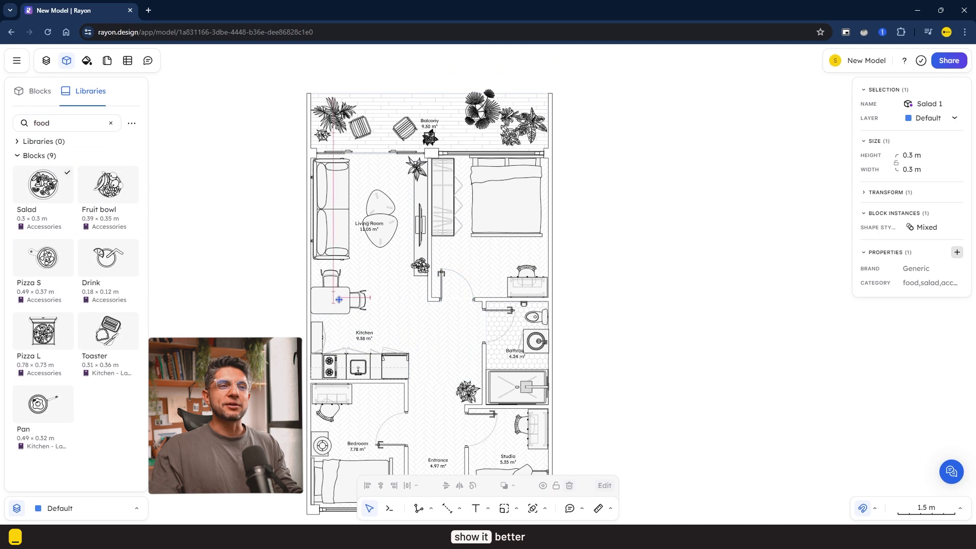
pyautogui.scroll(5, 339, 299)
pyautogui.scroll(-2, 361, 303)
pyautogui.click(310, 331)
pyautogui.scroll(3, 310, 332)
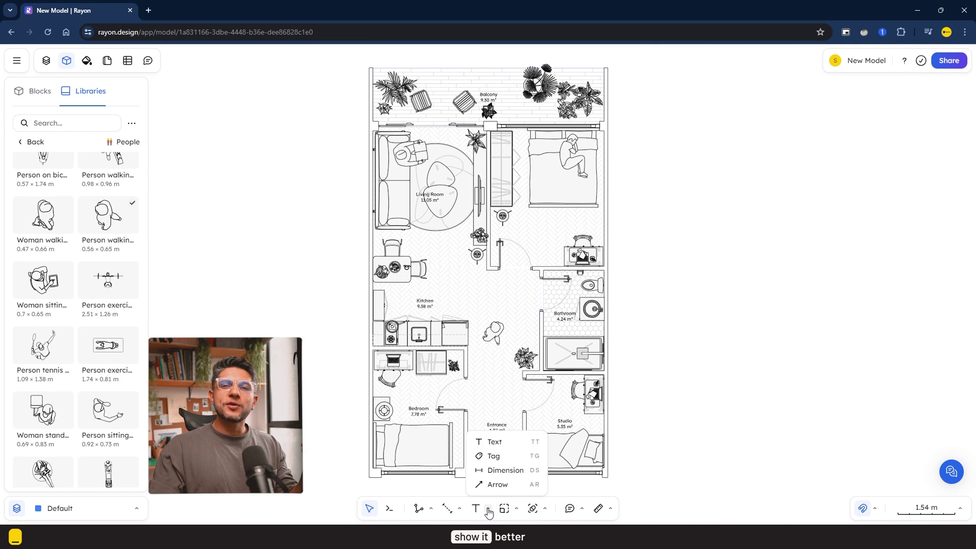
# Step: Dimension the plan's left side with the 10.81 m overall length and 1.66 m balcony depth
pyautogui.click(500, 470)
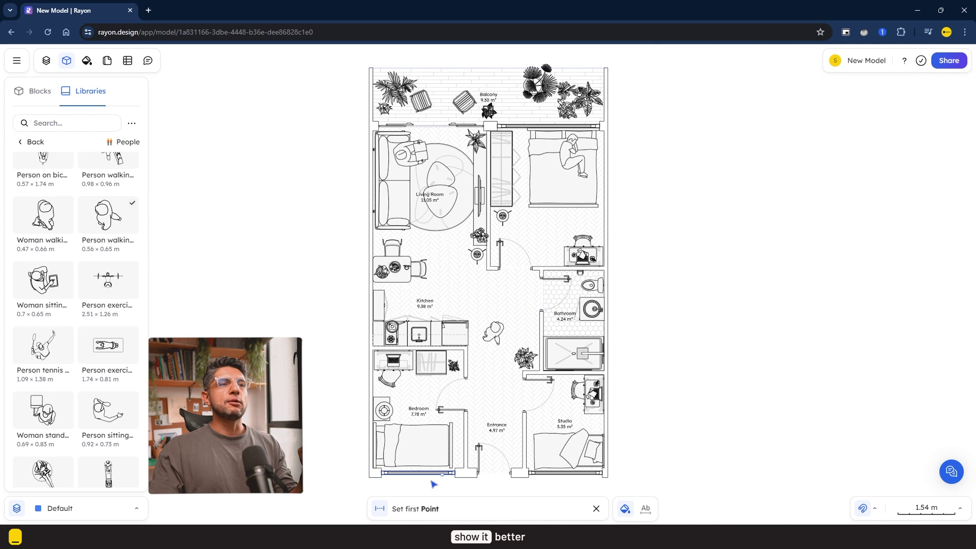
pyautogui.click(370, 480)
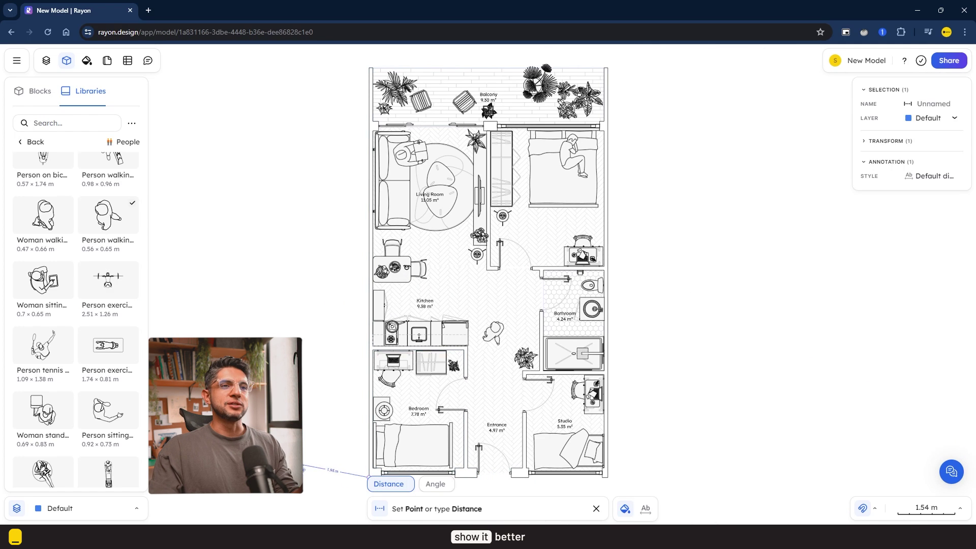
pyautogui.click(370, 70)
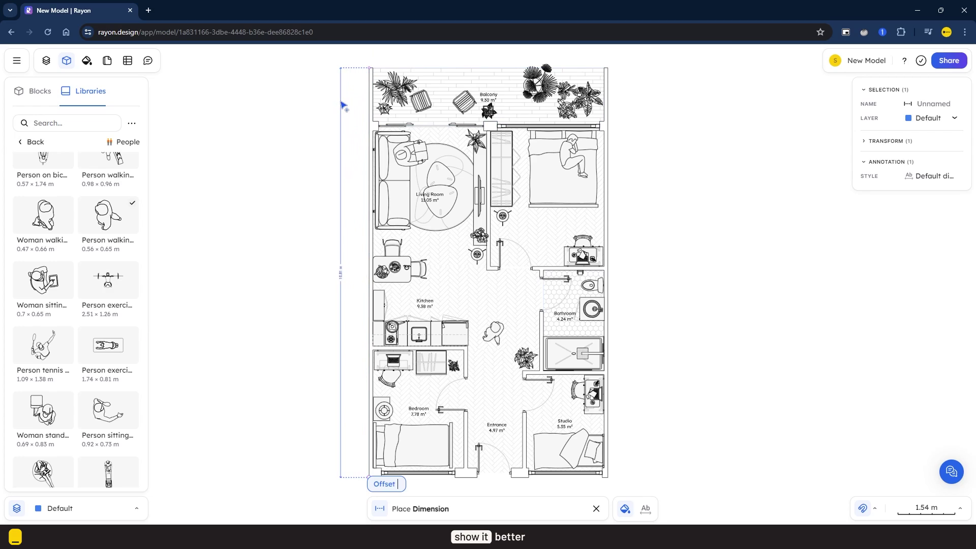
pyautogui.click(342, 106)
pyautogui.scroll(1, 366, 366)
pyautogui.scroll(4, 420, 323)
pyautogui.scroll(-2, 359, 332)
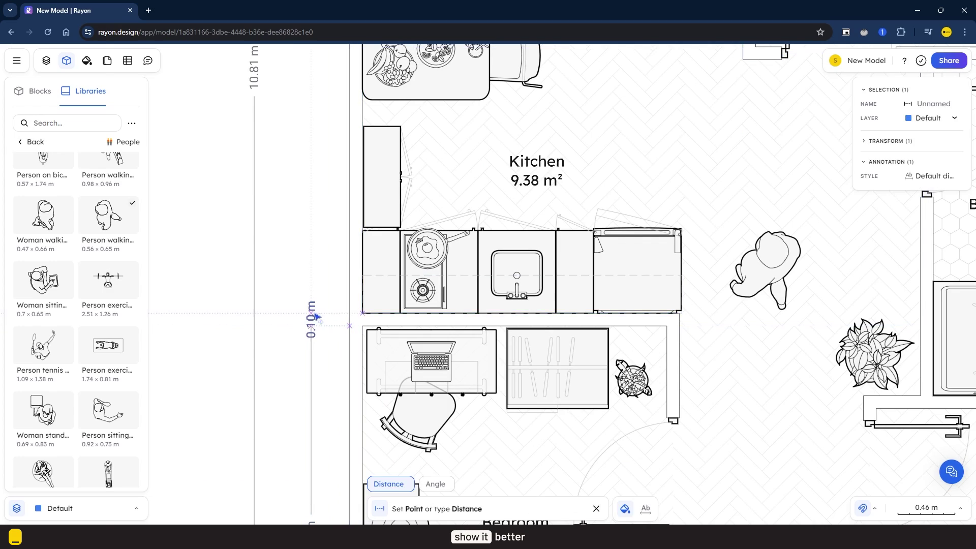
pyautogui.scroll(5, 317, 318)
pyautogui.click(343, 71)
pyautogui.scroll(2, 284, 217)
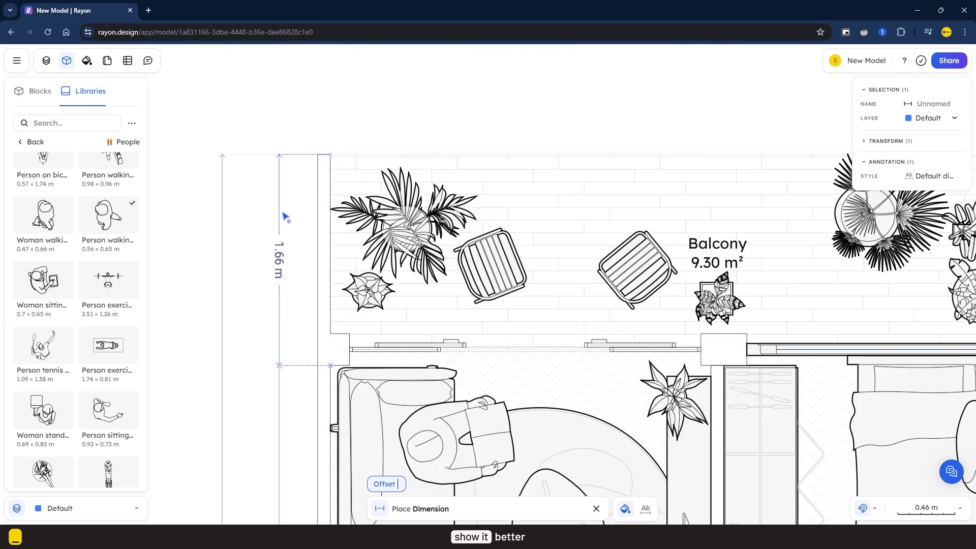
pyautogui.click(285, 217)
pyautogui.scroll(-2, 284, 217)
pyautogui.scroll(-3, 277, 274)
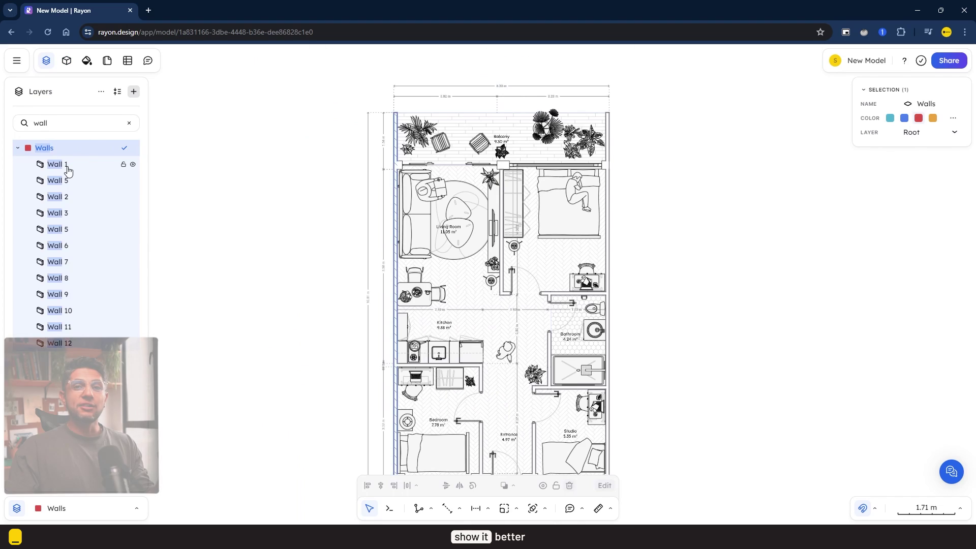
pyautogui.click(67, 171)
# Step: Give all twelve walls the thickest stroke weight
pyautogui.keyDown('shift'); pyautogui.click(58, 344); pyautogui.keyUp('shift')
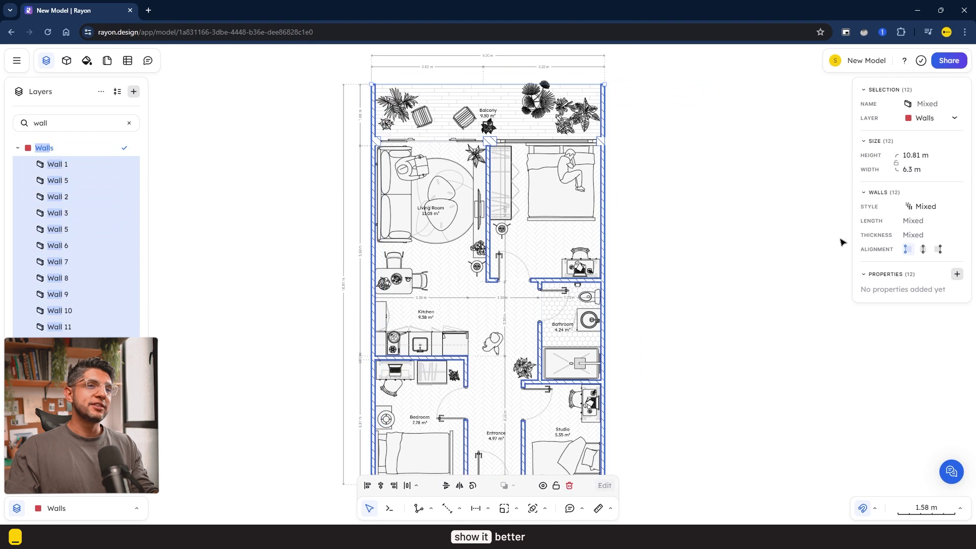
pyautogui.click(918, 214)
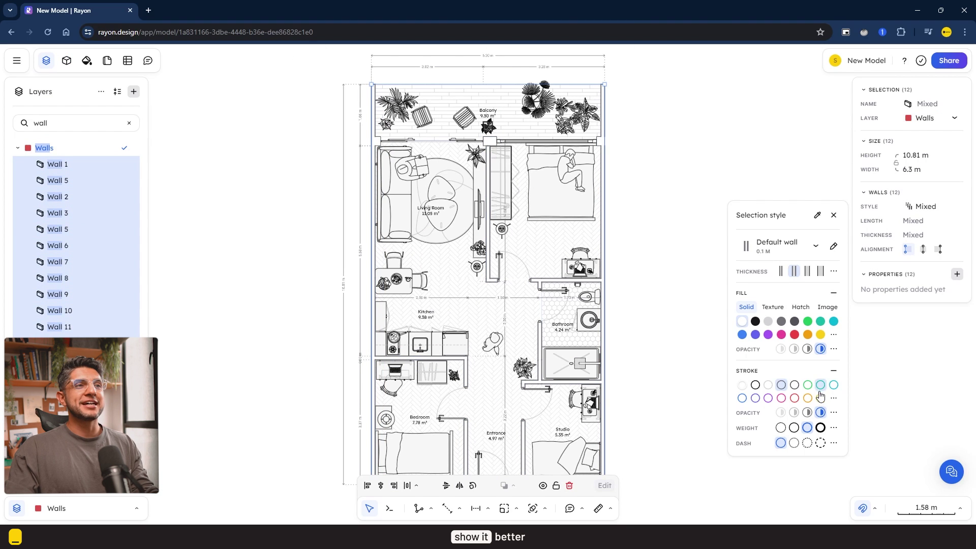
pyautogui.click(821, 428)
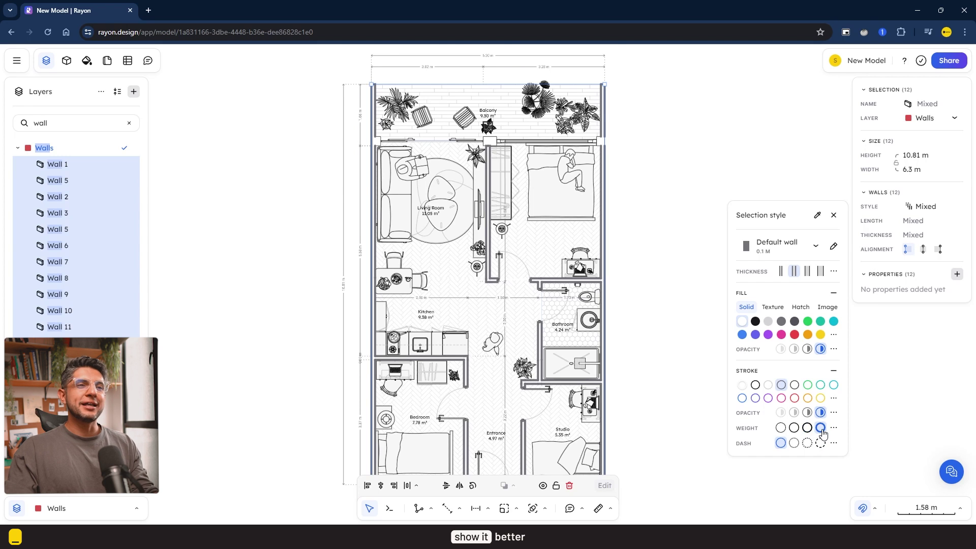
# Step: Lighten the entrance plant and studio bed by lowering their fill opacity
pyautogui.keyDown('shift'); pyautogui.click(514, 300); pyautogui.keyUp('shift')
pyautogui.keyDown('shift'); pyautogui.click(545, 396); pyautogui.keyUp('shift')
pyautogui.scroll(3, 545, 404)
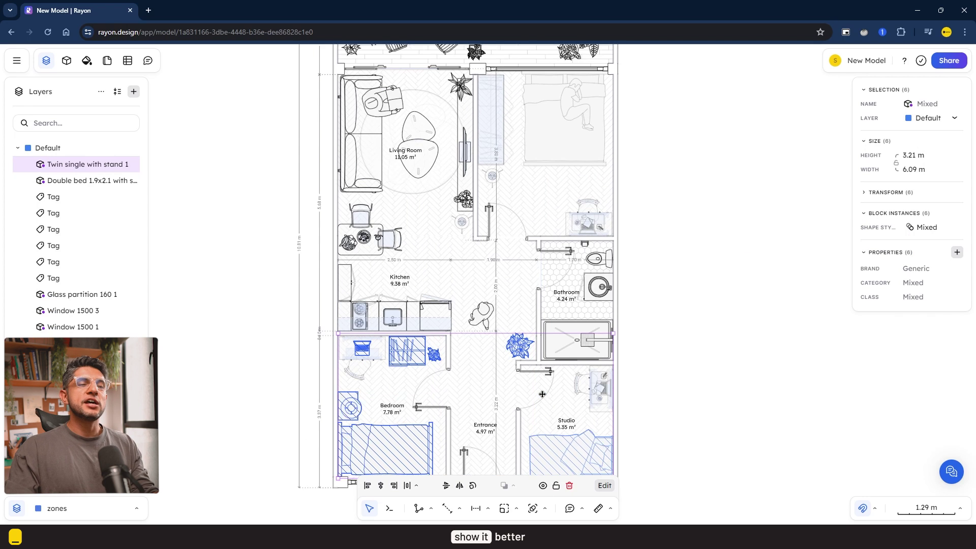
pyautogui.click(920, 228)
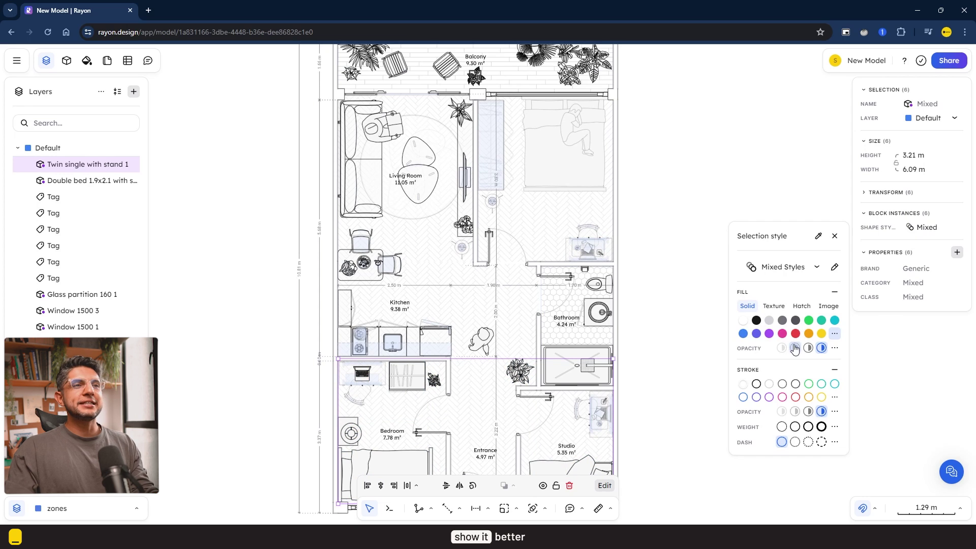
pyautogui.click(689, 298)
pyautogui.click(673, 317)
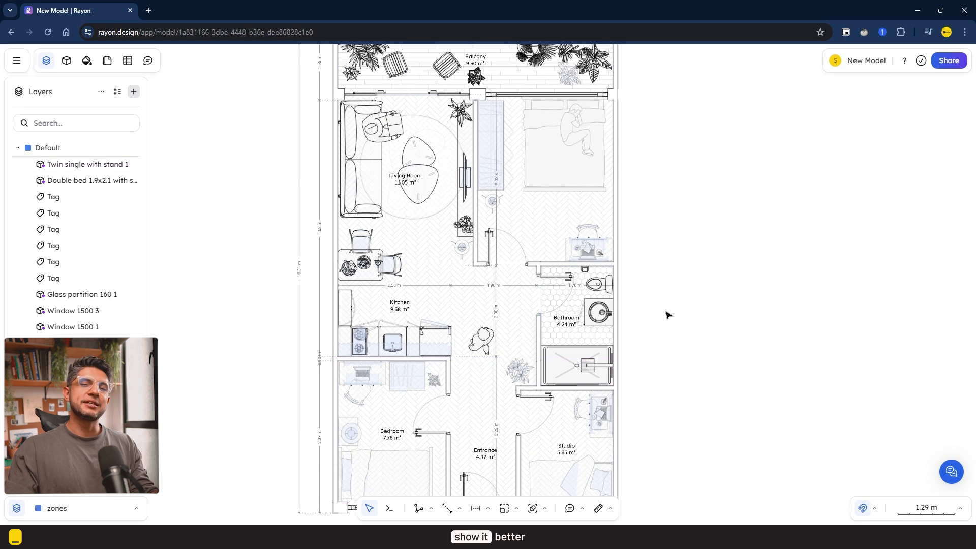
pyautogui.scroll(-2, 666, 315)
pyautogui.scroll(3, 647, 234)
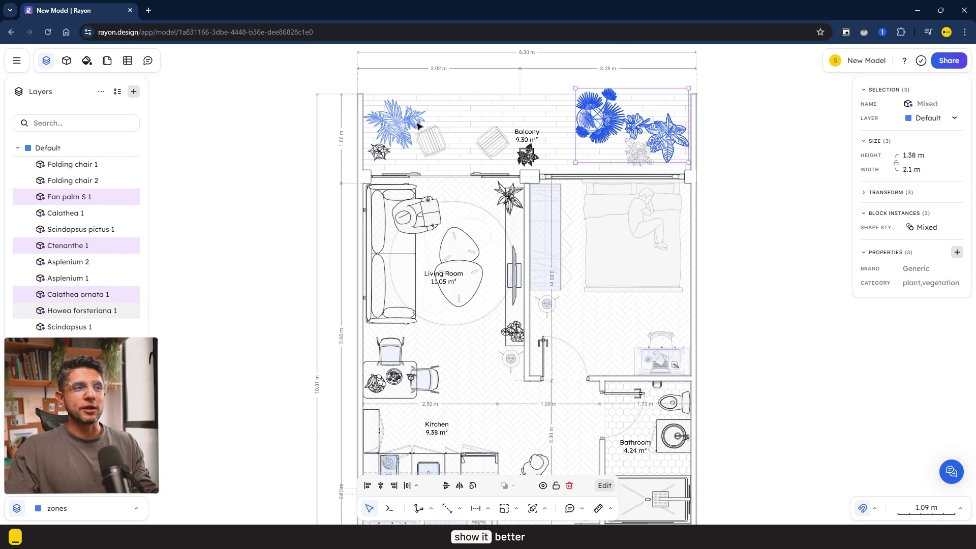
# Step: Give the balcony plants a lighter outline
pyautogui.moveTo(691, 92); pyautogui.dragTo(389, 156)
pyautogui.click(925, 228)
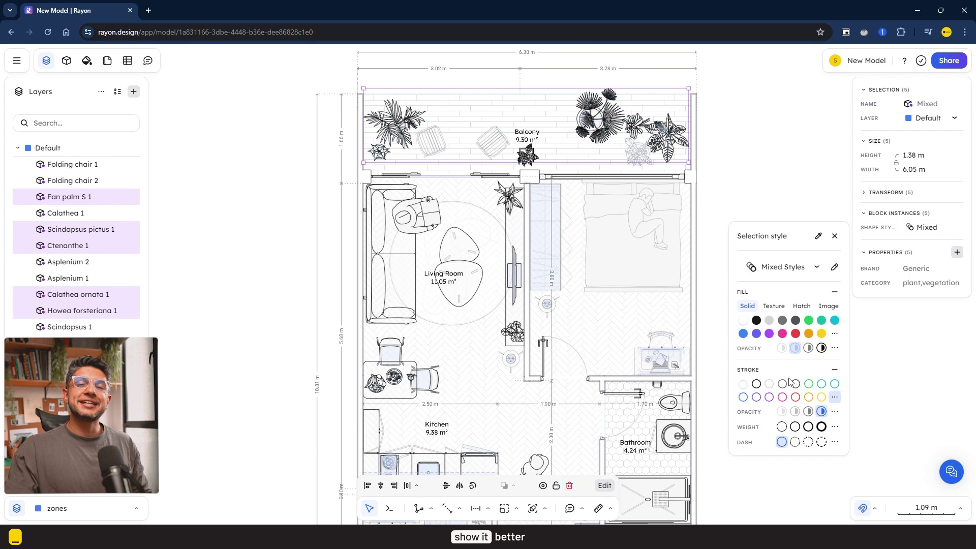
pyautogui.click(763, 214)
pyautogui.hotkey('shift', '1')
pyautogui.click(17, 60)
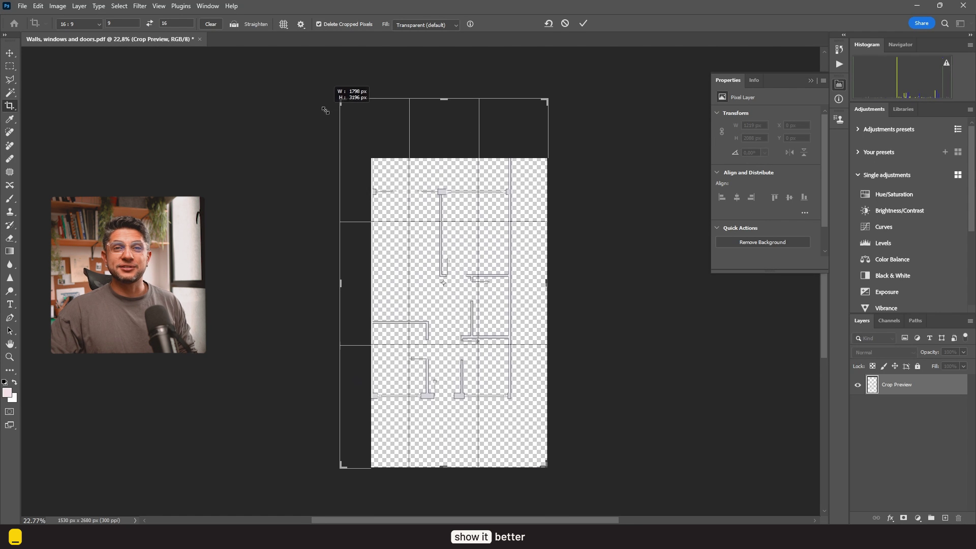
# Step: Enlarge the canvas around the plan and place the Zones Patterns plan
pyautogui.moveTo(326, 110); pyautogui.dragTo(314, 93)
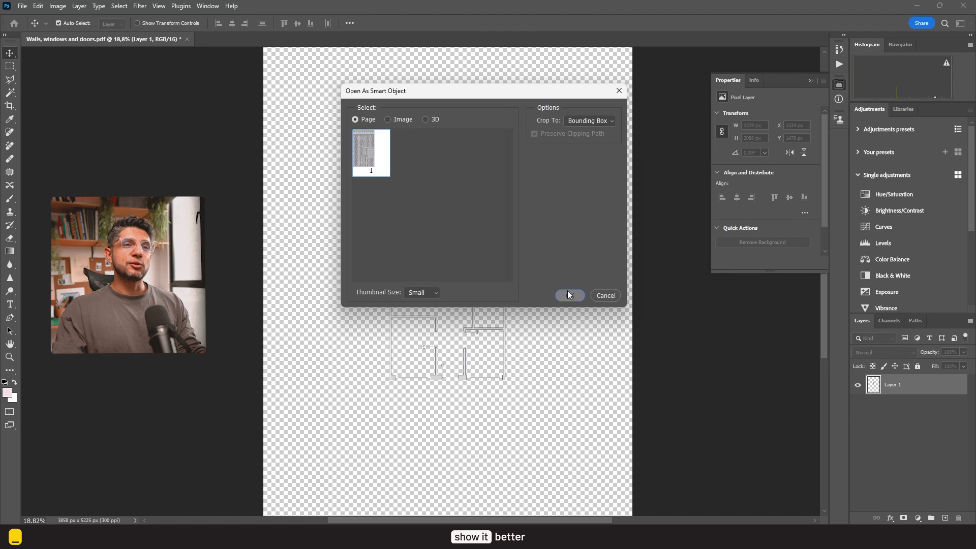
pyautogui.click(568, 296)
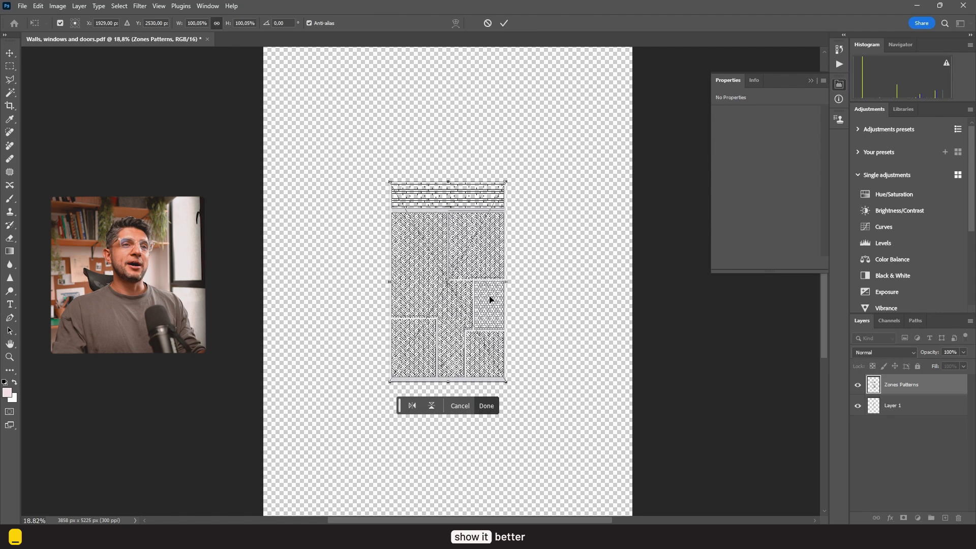
pyautogui.press('Return')
# Step: Place the furniture and Dimensions plan PDFs into the document
pyautogui.click(506, 495)
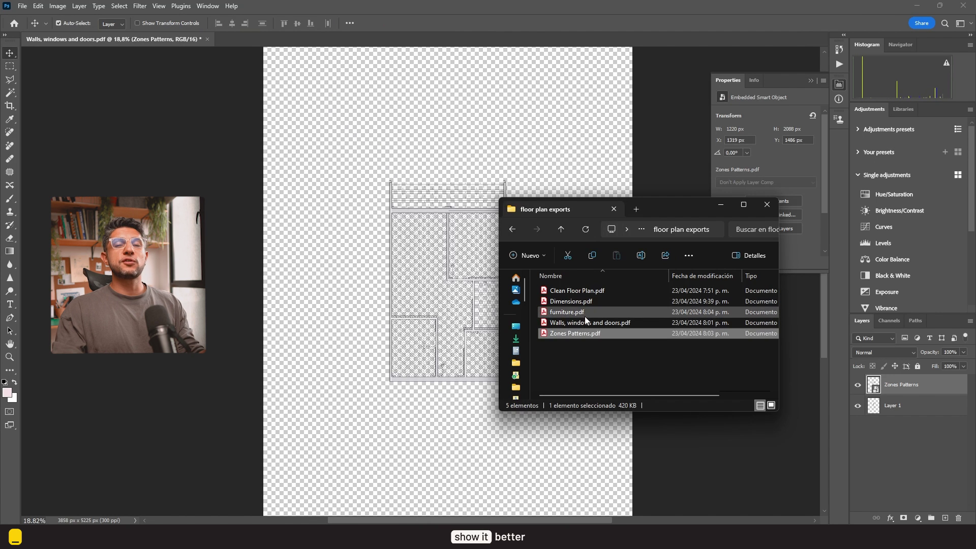
pyautogui.moveTo(587, 320); pyautogui.dragTo(475, 271)
pyautogui.click(569, 296)
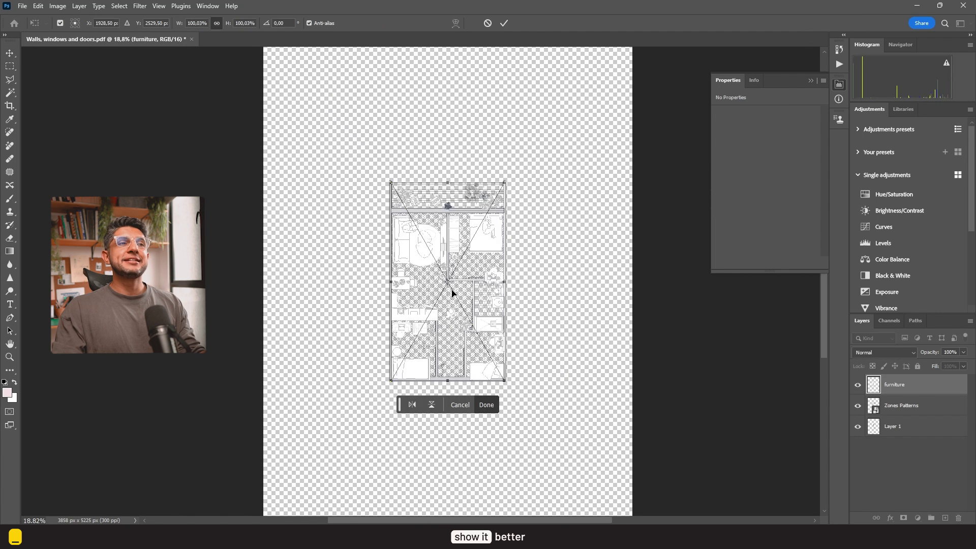
pyautogui.press('Return')
pyautogui.click(515, 481)
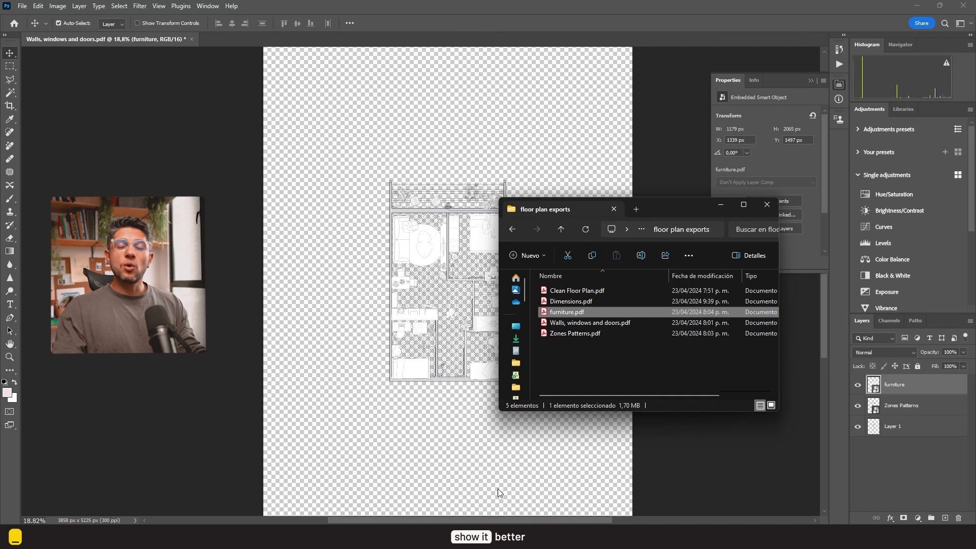
pyautogui.moveTo(579, 303); pyautogui.dragTo(466, 294)
pyautogui.press('Return')
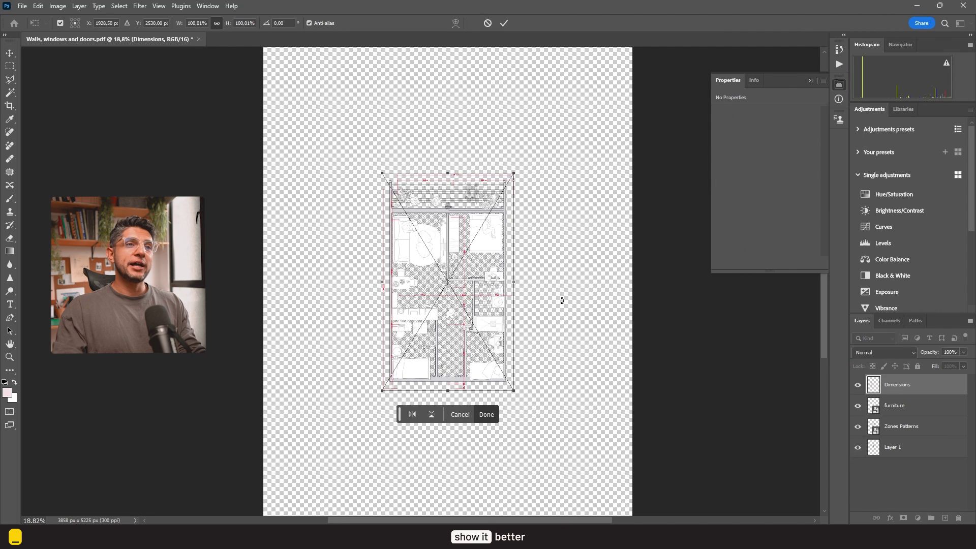
pyautogui.press('Return')
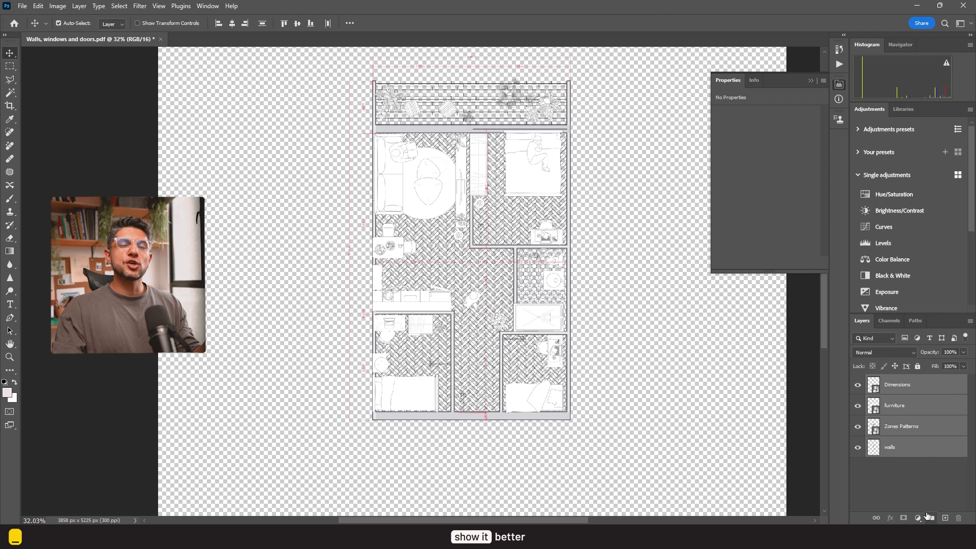
# Step: Group the four plan layers and name the group Base
pyautogui.moveTo(897, 446); pyautogui.dragTo(931, 518)
pyautogui.press('BackSpace')
pyautogui.press('capslock')
pyautogui.write('Base')
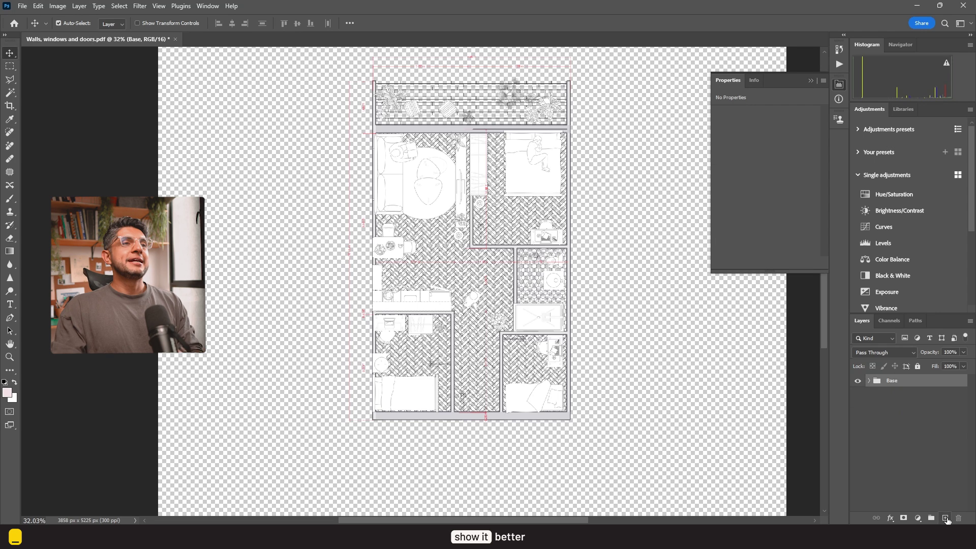
# Step: Add a new layer beneath the Base group and fill it with pale teal
pyautogui.click(946, 519)
pyautogui.moveTo(907, 393); pyautogui.dragTo(904, 411)
pyautogui.press('g')
pyautogui.click(839, 134)
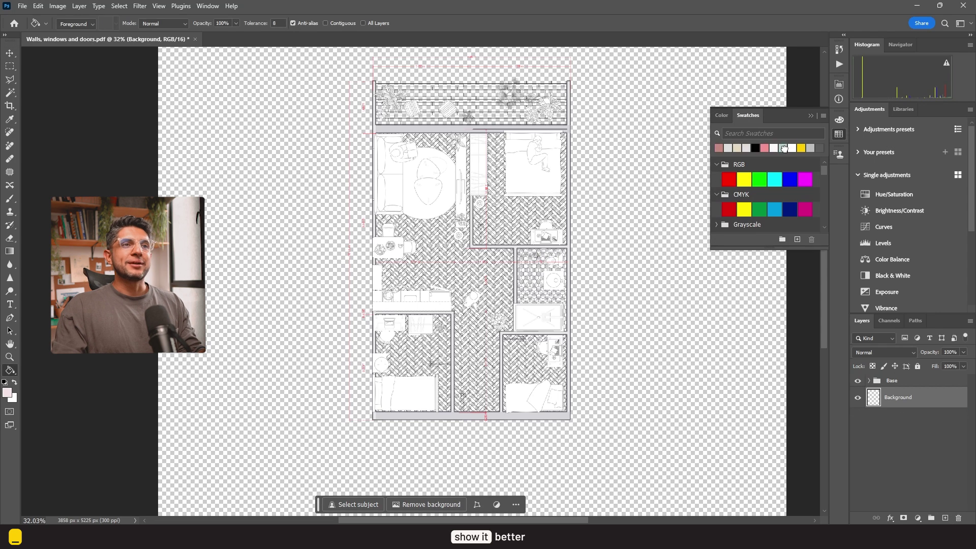
pyautogui.click(8, 392)
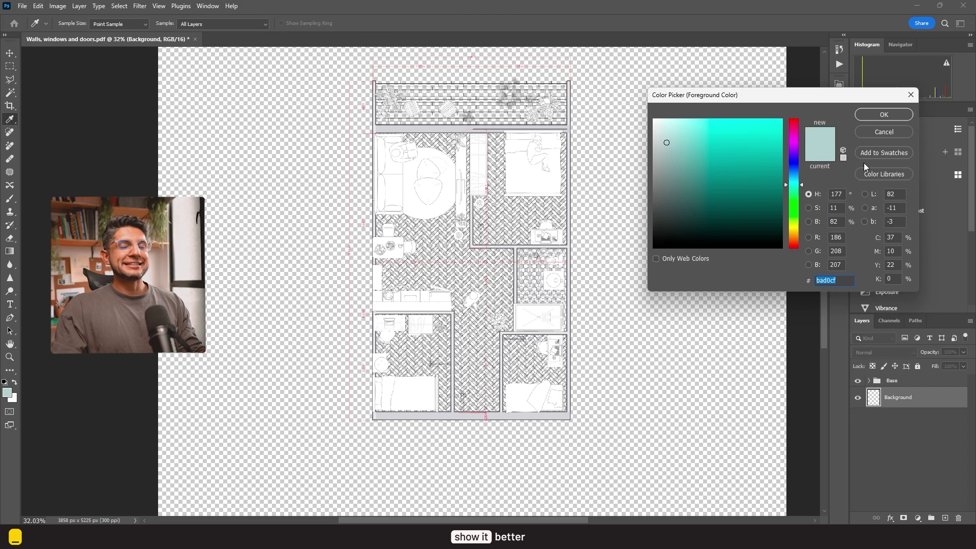
pyautogui.click(883, 115)
pyautogui.click(315, 316)
pyautogui.press('v')
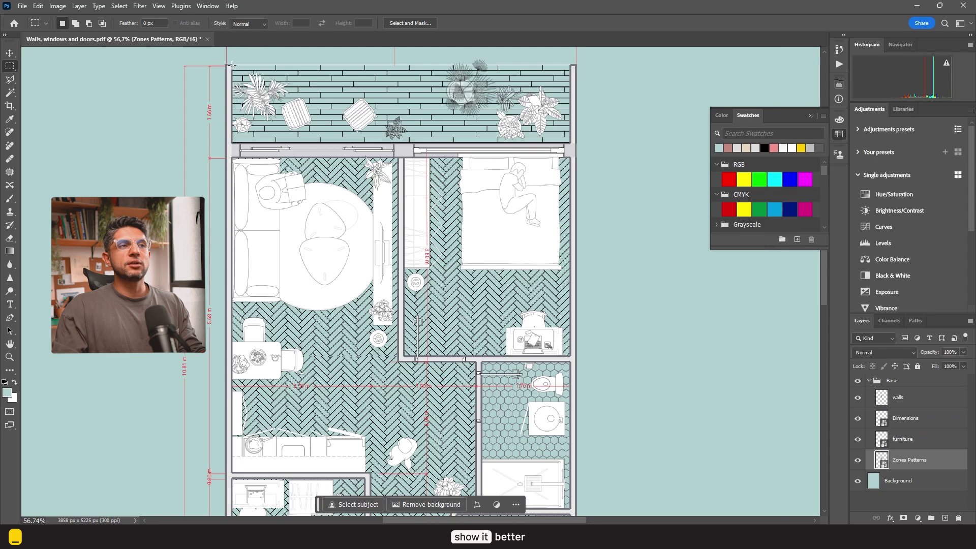
pyautogui.moveTo(232, 64); pyautogui.dragTo(572, 145)
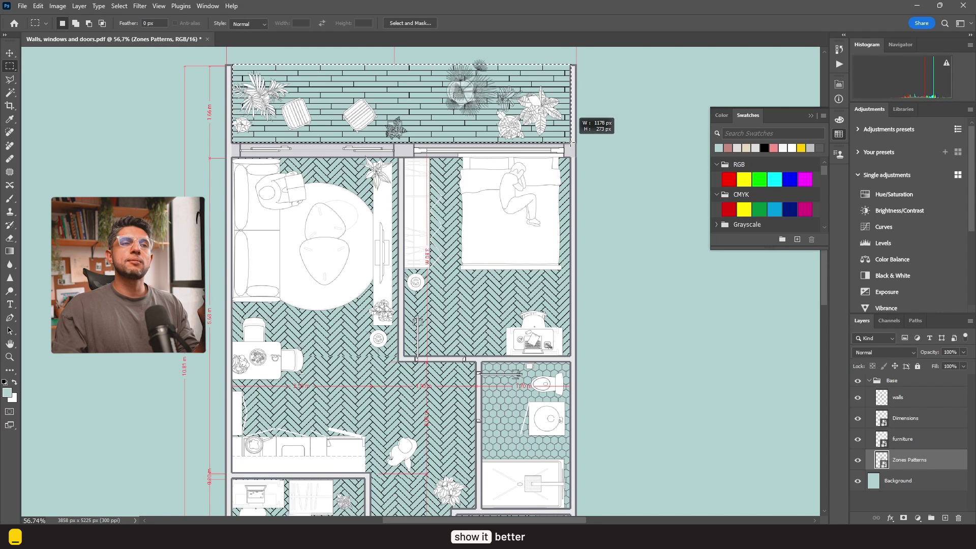
# Step: Add another room to the selection and mask the Zones Patterns hatch to the selected rooms
pyautogui.keyDown('shift'); pyautogui.moveTo(408, 177); pyautogui.dragTo(571, 357); pyautogui.keyUp('shift')
pyautogui.keyDown('shift'); pyautogui.moveTo(232, 158); pyautogui.dragTo(368, 363); pyautogui.keyUp('shift')
pyautogui.scroll(-3, 315, 208)
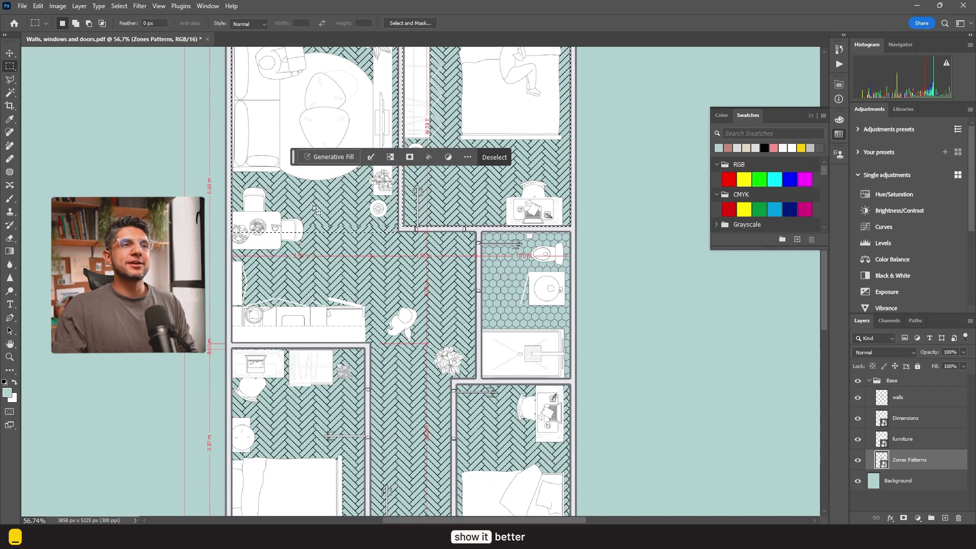
pyautogui.scroll(-3, 218, 323)
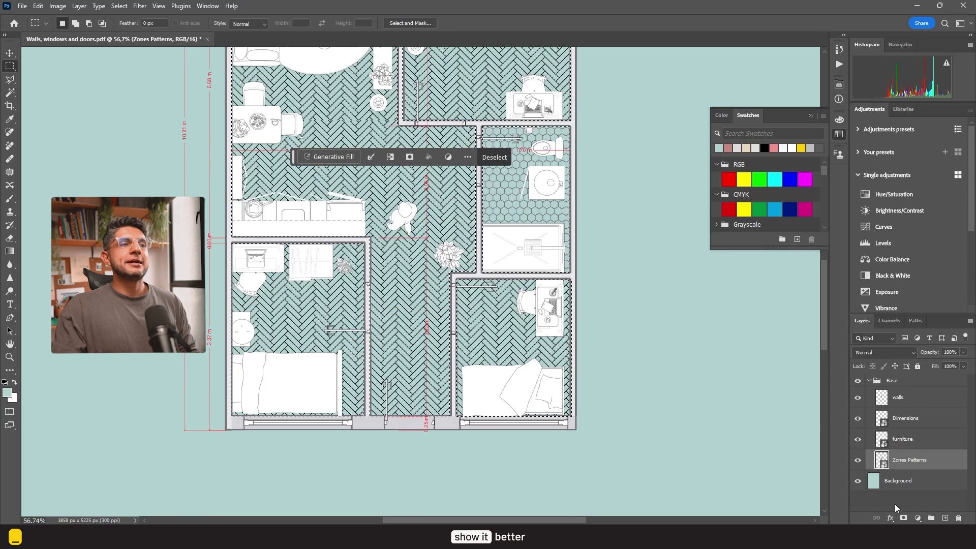
pyautogui.click(904, 518)
pyautogui.press('v')
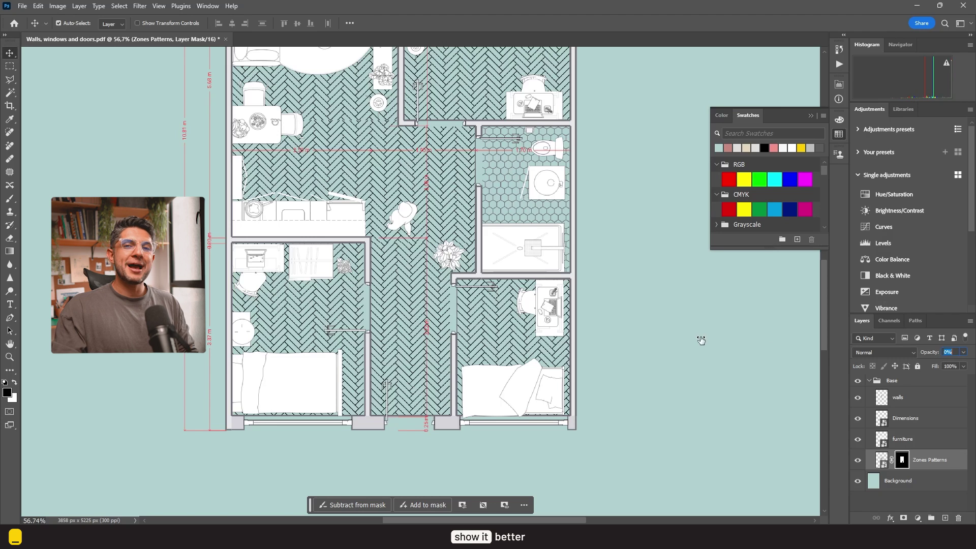
pyautogui.write('20')
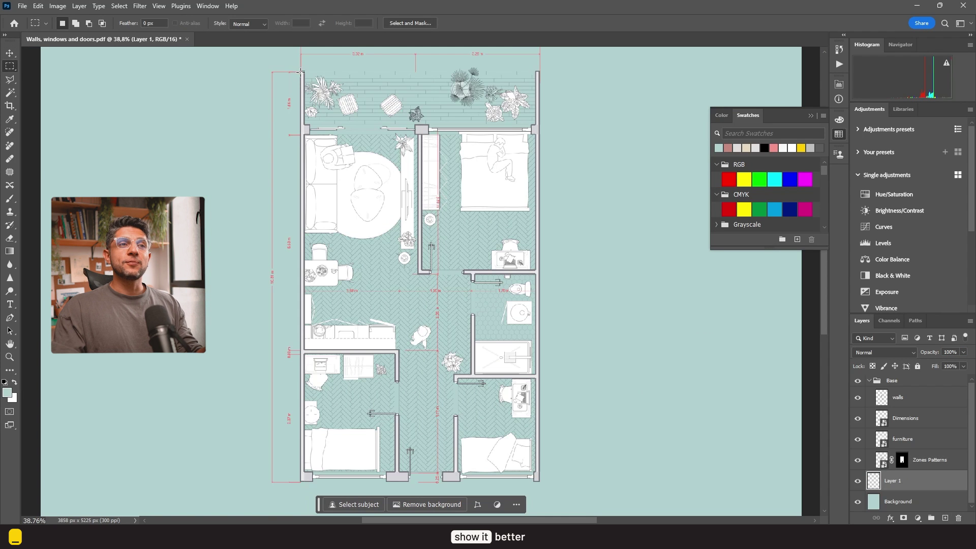
# Step: Select the whole plan area and fill it with light grey f0f0f0
pyautogui.moveTo(301, 71); pyautogui.dragTo(537, 478)
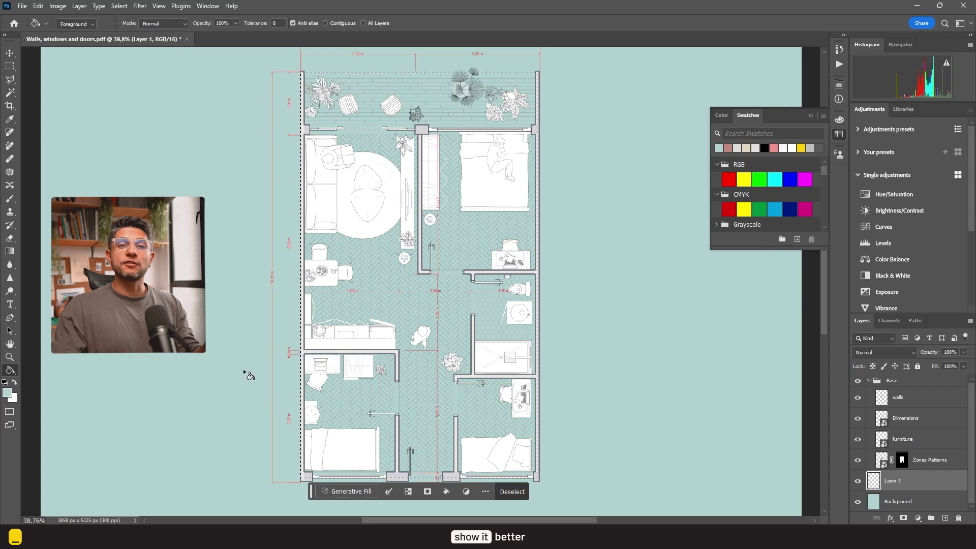
pyautogui.press('g')
pyautogui.click(13, 395)
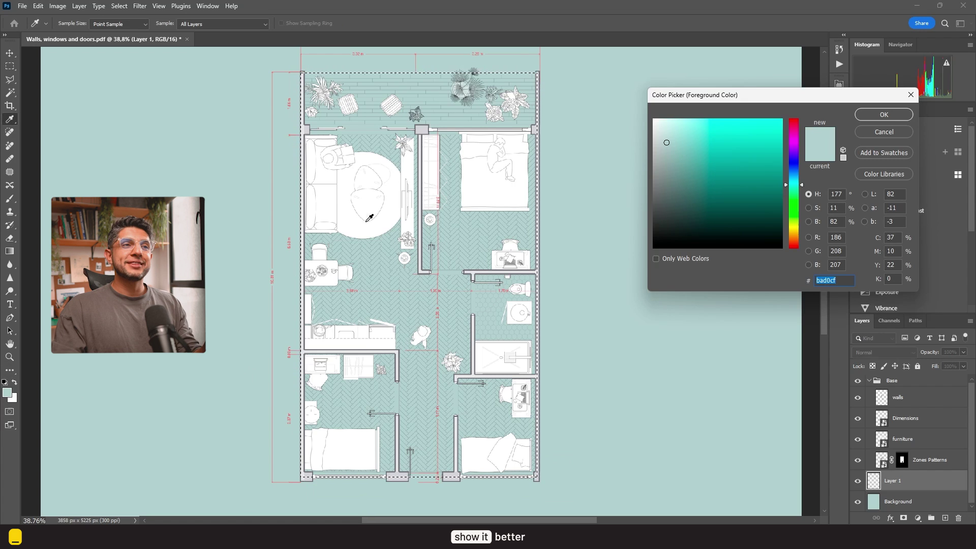
pyautogui.click(371, 218)
pyautogui.click(884, 115)
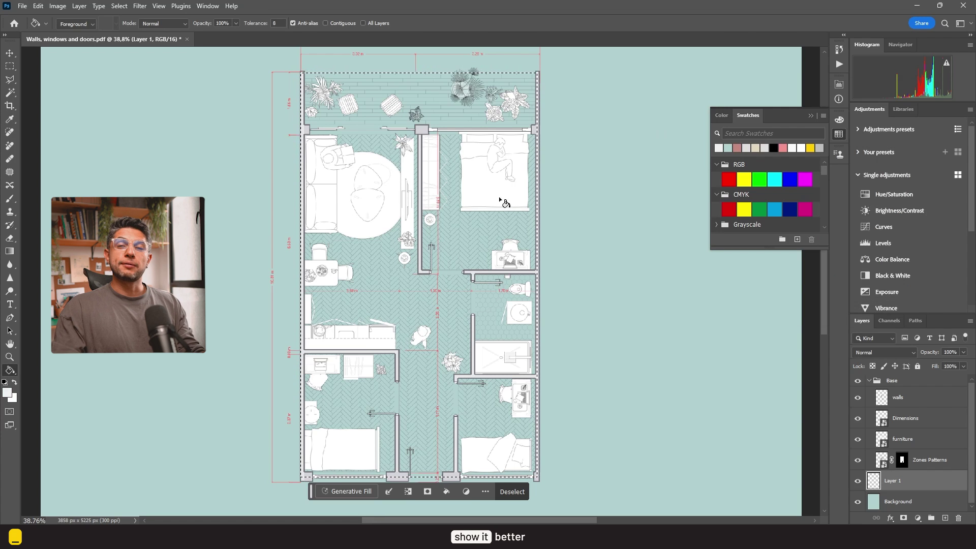
pyautogui.click(500, 199)
pyautogui.hotkey('ctrl', 'd')
pyautogui.press('v')
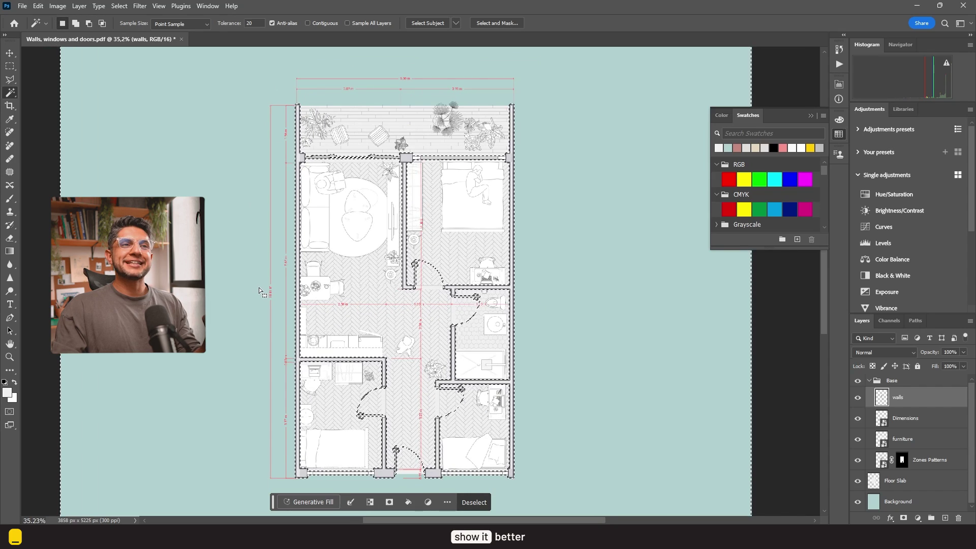
pyautogui.keyDown('alt'); pyautogui.scroll(-3, 400, 281); pyautogui.keyUp('alt')
pyautogui.keyDown('alt'); pyautogui.scroll(2, 401, 281); pyautogui.keyUp('alt')
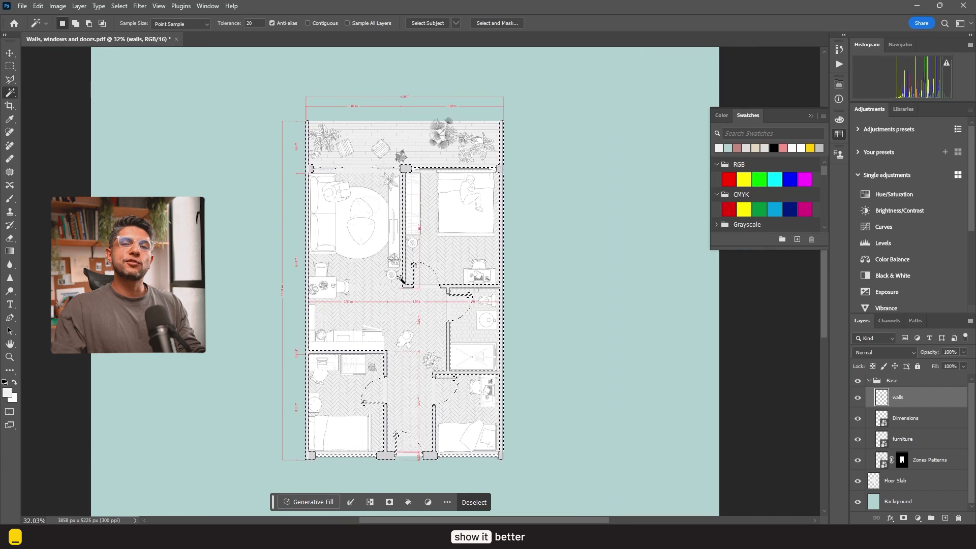
# Step: Fill the selected walls with pink on a new layer above the walls
pyautogui.click(946, 518)
pyautogui.press('v')
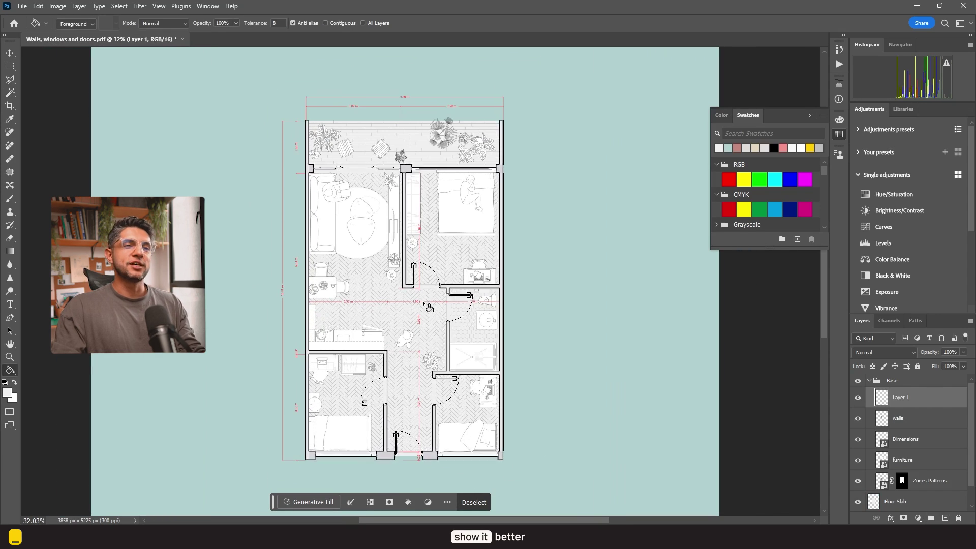
pyautogui.hotkey('alt', 'BackSpace')
pyautogui.hotkey('ctrl', 'd')
pyautogui.keyDown('alt'); pyautogui.scroll(5, 421, 181); pyautogui.keyUp('alt')
pyautogui.keyDown('alt'); pyautogui.scroll(-3, 421, 181); pyautogui.keyUp('alt')
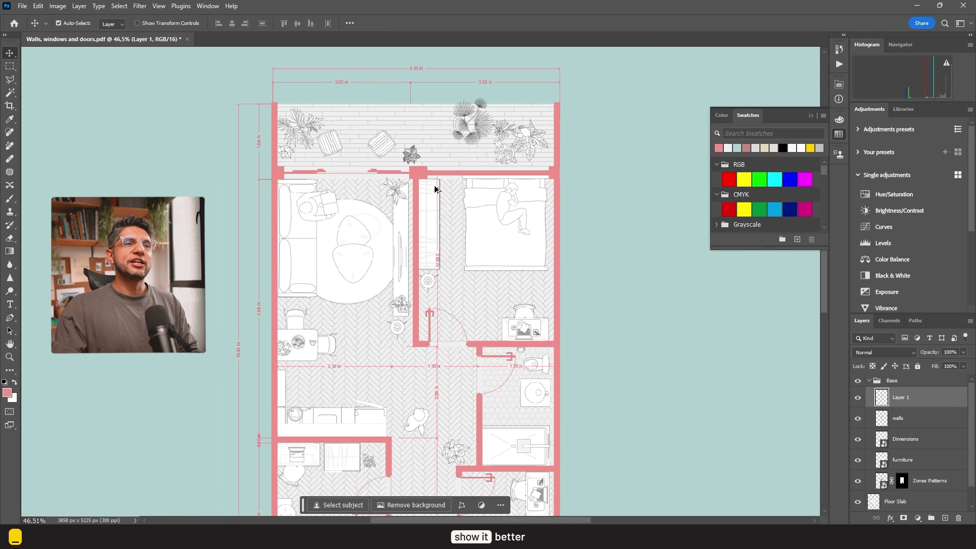
pyautogui.keyDown('alt'); pyautogui.scroll(1, 435, 188); pyautogui.keyUp('alt')
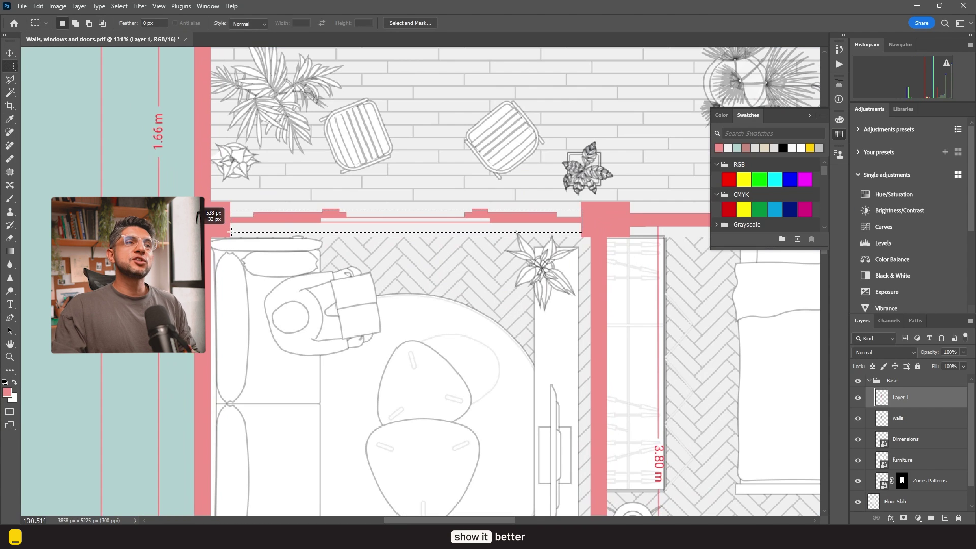
# Step: Delete the pink covering the terrace windows and the doorway
pyautogui.moveTo(581, 211); pyautogui.dragTo(231, 232)
pyautogui.press('Delete')
pyautogui.hotkey('ctrl', 'd')
pyautogui.press('v')
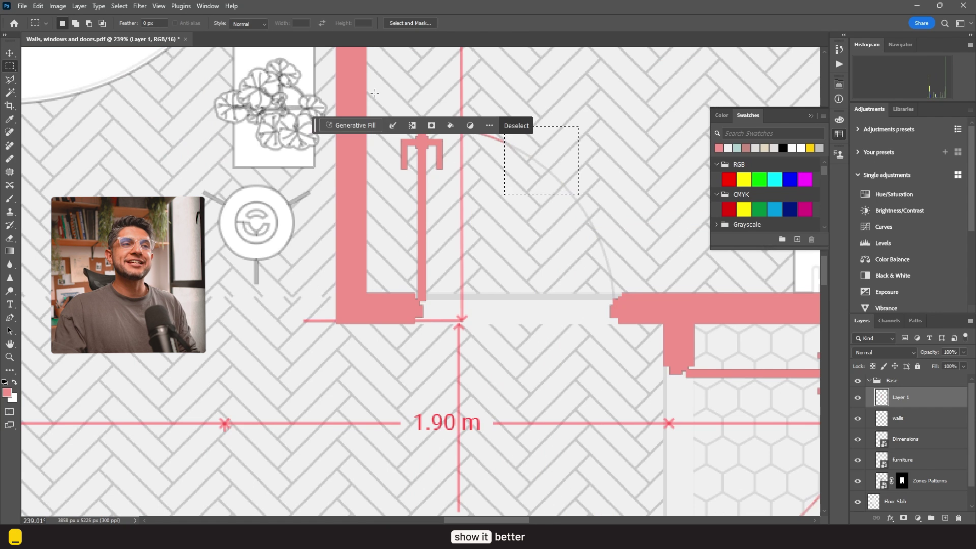
pyautogui.moveTo(375, 93); pyautogui.dragTo(470, 290)
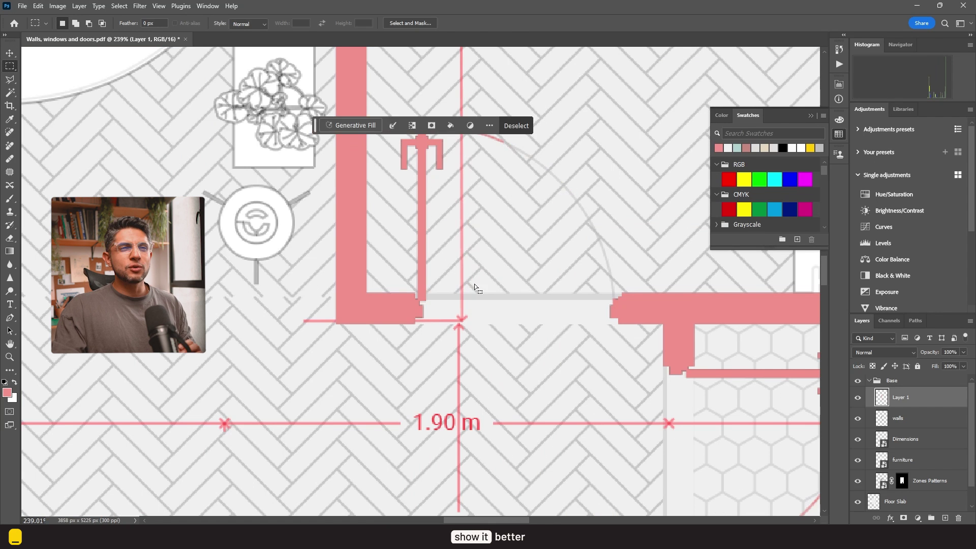
pyautogui.press('Delete')
pyautogui.moveTo(427, 104); pyautogui.dragTo(522, 174)
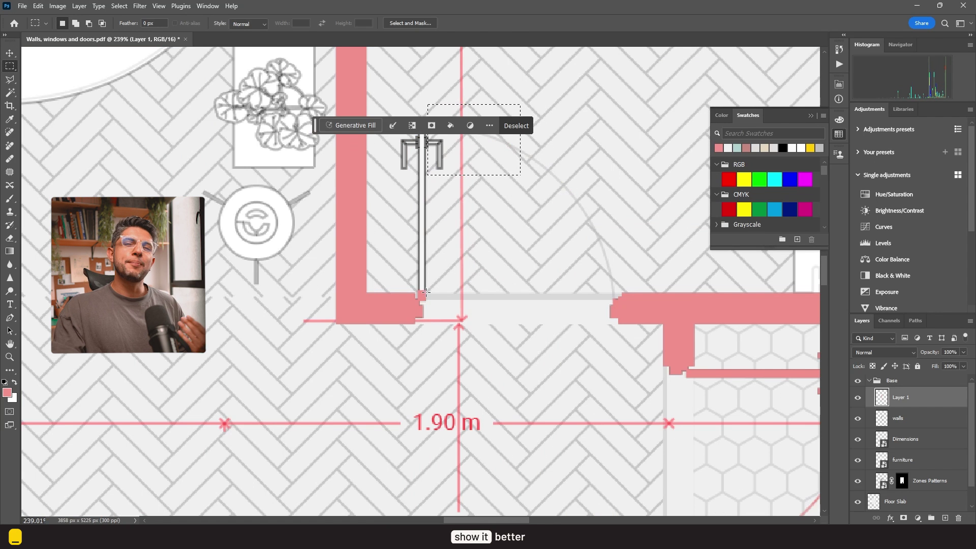
pyautogui.moveTo(424, 292); pyautogui.dragTo(422, 299)
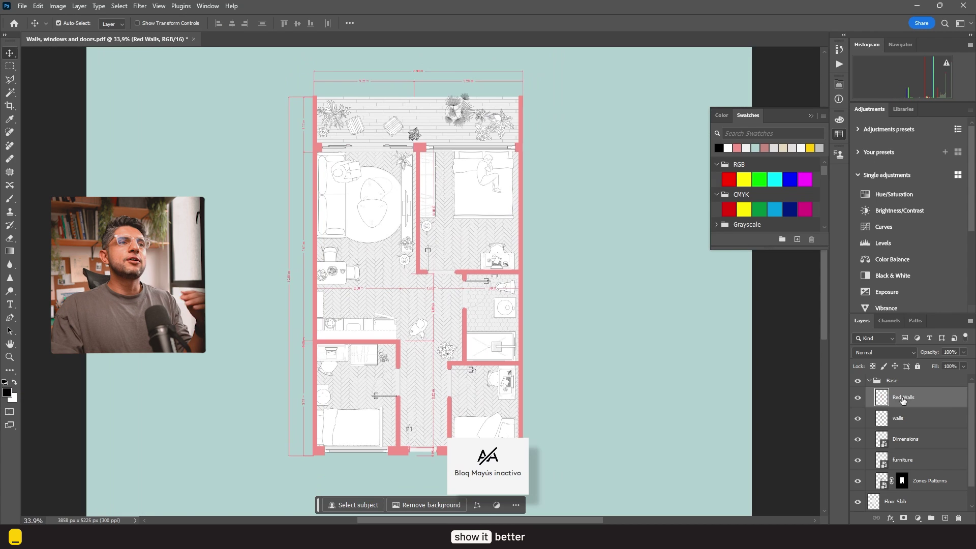
pyautogui.write('Shadows')
# Step: Name the layer Shadows and select strips along the walls and rooms
pyautogui.press('Return')
pyautogui.press('m')
pyautogui.scroll(1, 426, 279)
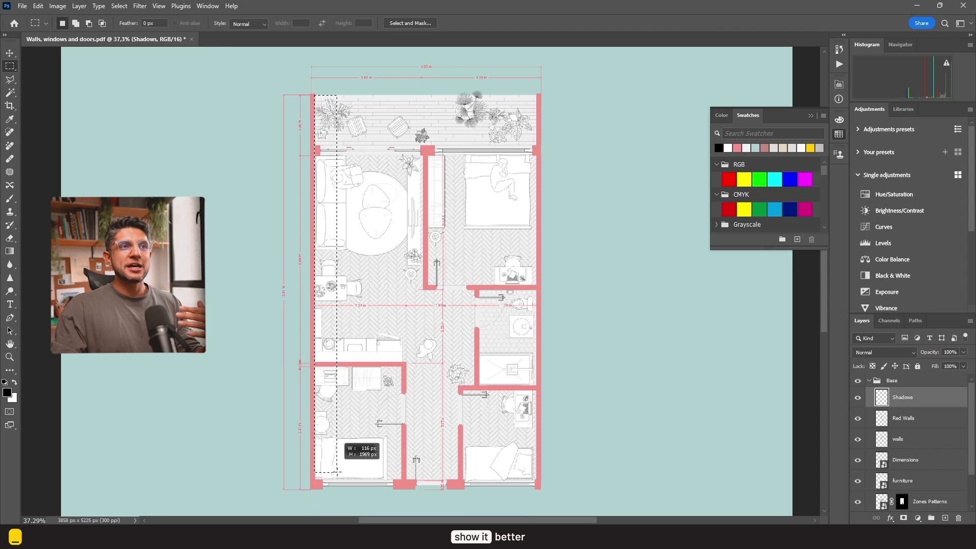
pyautogui.moveTo(314, 95); pyautogui.dragTo(345, 482)
pyautogui.scroll(-2, 408, 189)
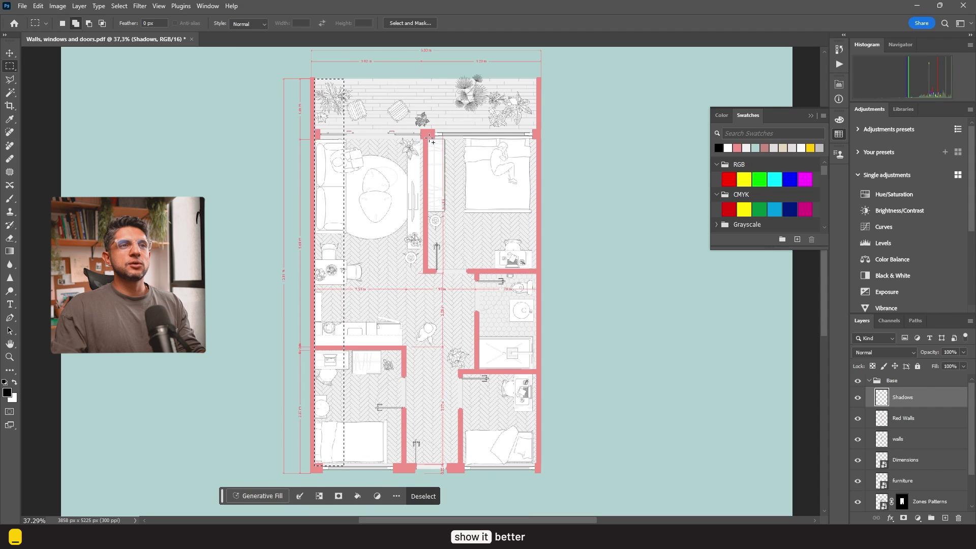
pyautogui.moveTo(468, 271)
pyautogui.mouseDown()
pyautogui.moveTo(510, 371)
pyautogui.moveTo(481, 435)
pyautogui.mouseUp()
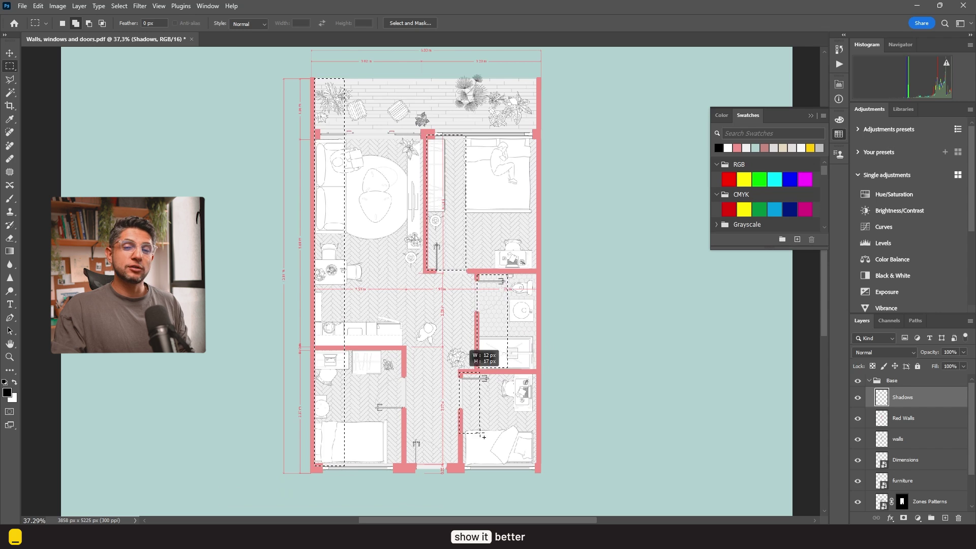
pyautogui.keyDown('shift'); pyautogui.moveTo(496, 469); pyautogui.dragTo(535, 466); pyautogui.keyUp('shift')
pyautogui.moveTo(314, 349)
pyautogui.keyDown('shift'); pyautogui.mouseDown()
pyautogui.moveTo(404, 376)
pyautogui.moveTo(536, 397)
pyautogui.moveTo(535, 385)
pyautogui.mouseUp(); pyautogui.keyUp('shift')
pyautogui.keyDown('shift'); pyautogui.moveTo(477, 271); pyautogui.dragTo(534, 290); pyautogui.keyUp('shift')
pyautogui.keyDown('alt'); pyautogui.scroll(-1, 466, 225); pyautogui.keyUp('alt')
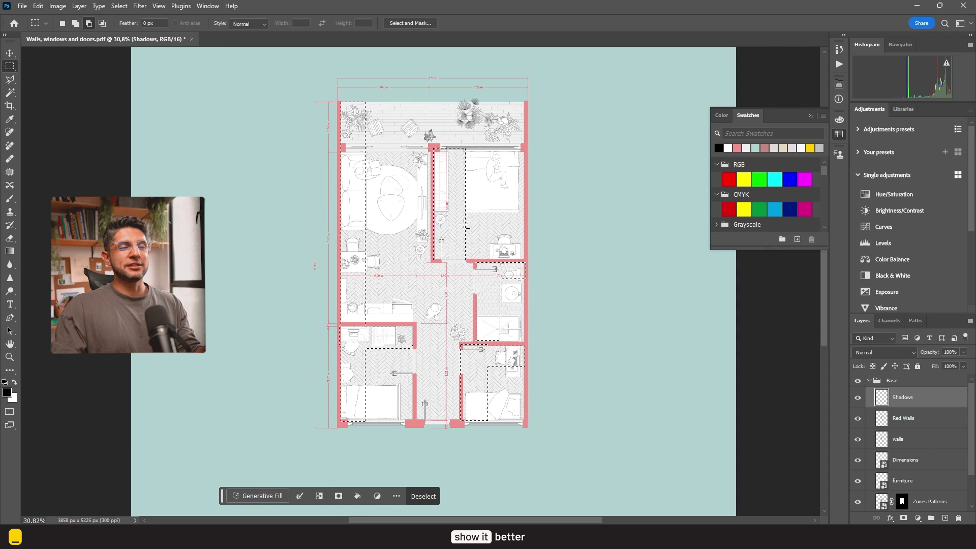
# Step: Add the large offset shadow block and trim its top corners diagonally
pyautogui.keyDown('shift'); pyautogui.moveTo(336, 97); pyautogui.dragTo(570, 461); pyautogui.keyUp('shift')
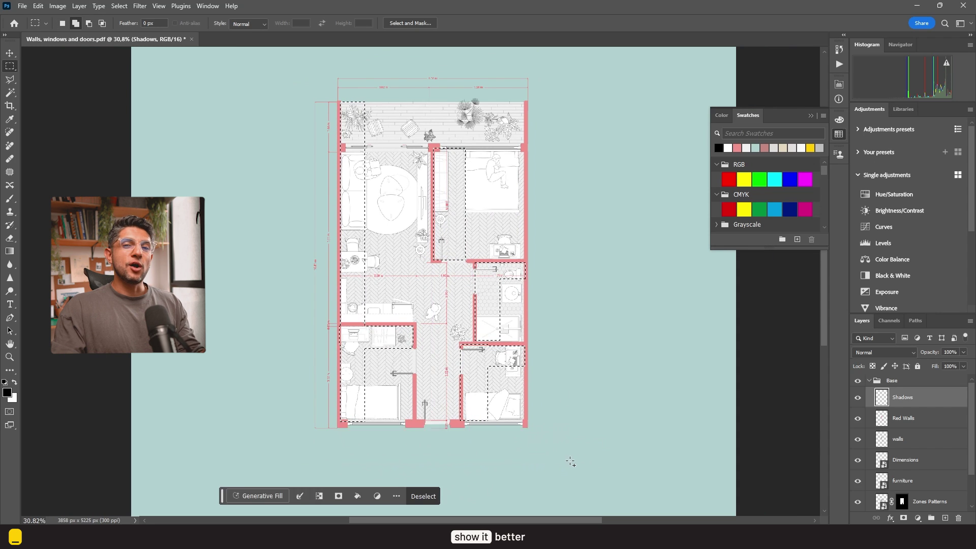
pyautogui.keyDown('shift'); pyautogui.moveTo(570, 461); pyautogui.dragTo(570, 462); pyautogui.keyUp('shift')
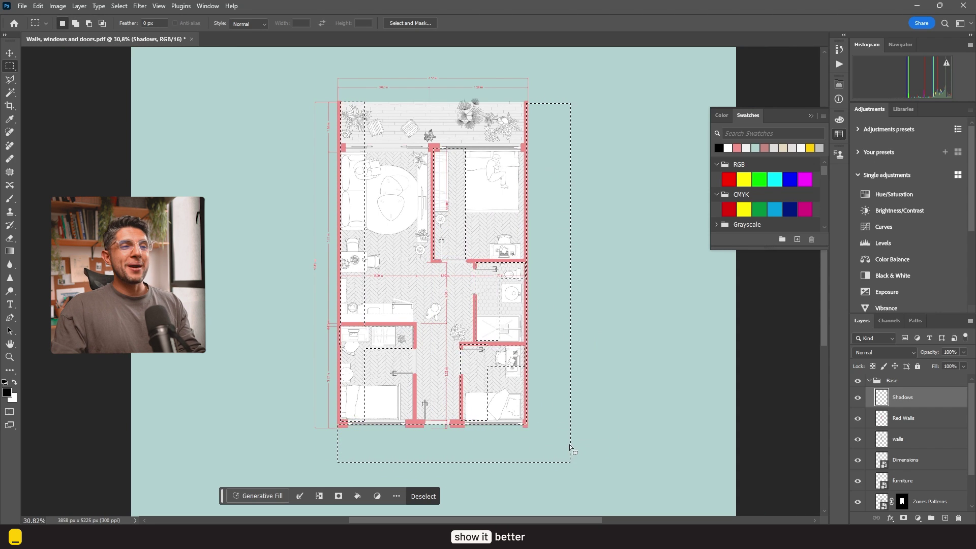
pyautogui.press('l')
pyautogui.keyDown('alt'); pyautogui.click(528, 101); pyautogui.keyUp('alt')
pyautogui.click(529, 102)
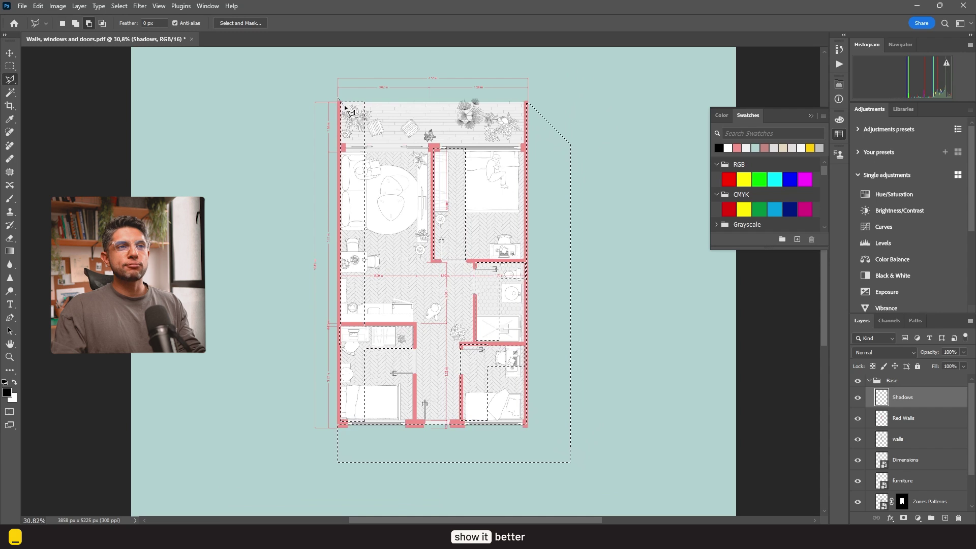
pyautogui.click(377, 164)
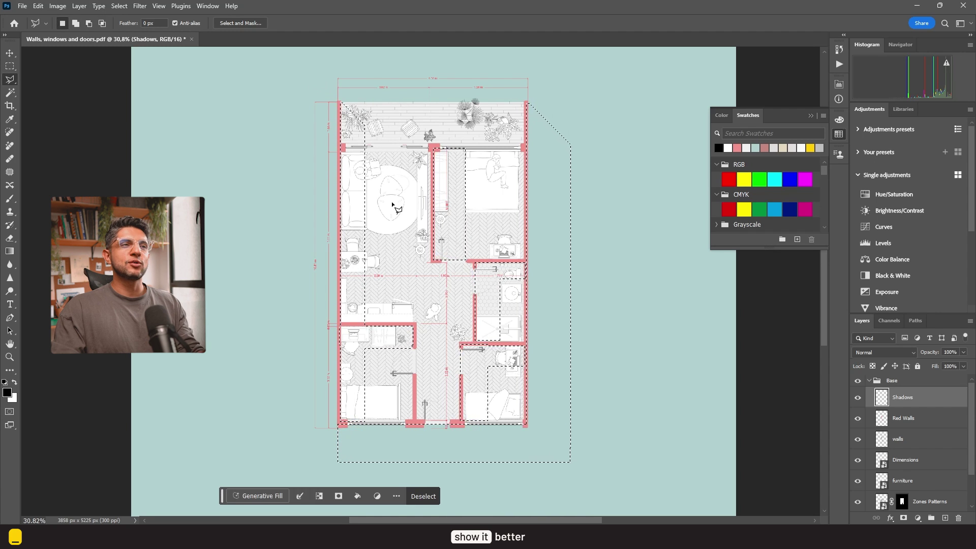
# Step: Fill the shadow selection with black and move Shadows below the walls
pyautogui.press('v')
pyautogui.hotkey('alt', 'BackSpace')
pyautogui.hotkey('ctrl', 'd')
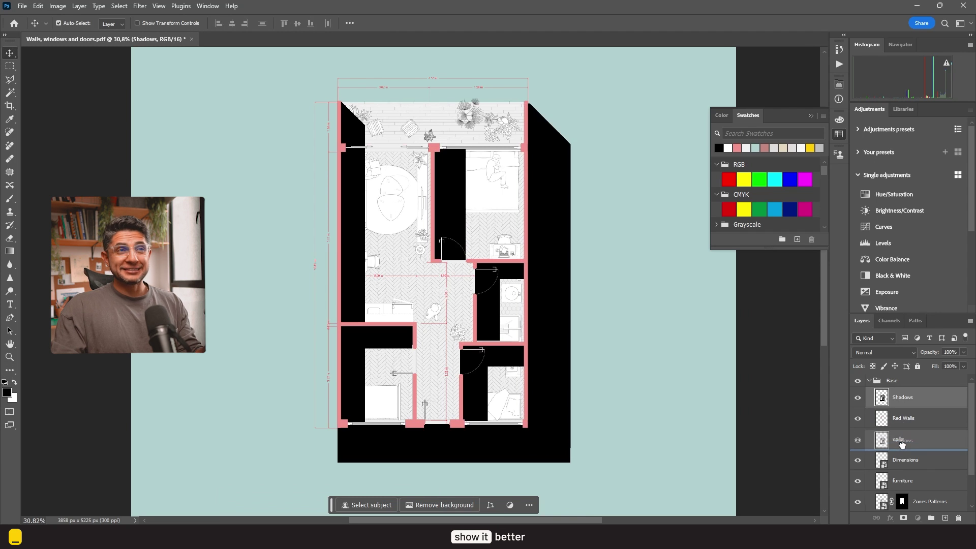
pyautogui.moveTo(900, 404); pyautogui.dragTo(900, 449)
pyautogui.keyDown('alt'); pyautogui.scroll(2, 466, 412); pyautogui.keyUp('alt')
pyautogui.keyDown('alt'); pyautogui.scroll(-1, 469, 417); pyautogui.keyUp('alt')
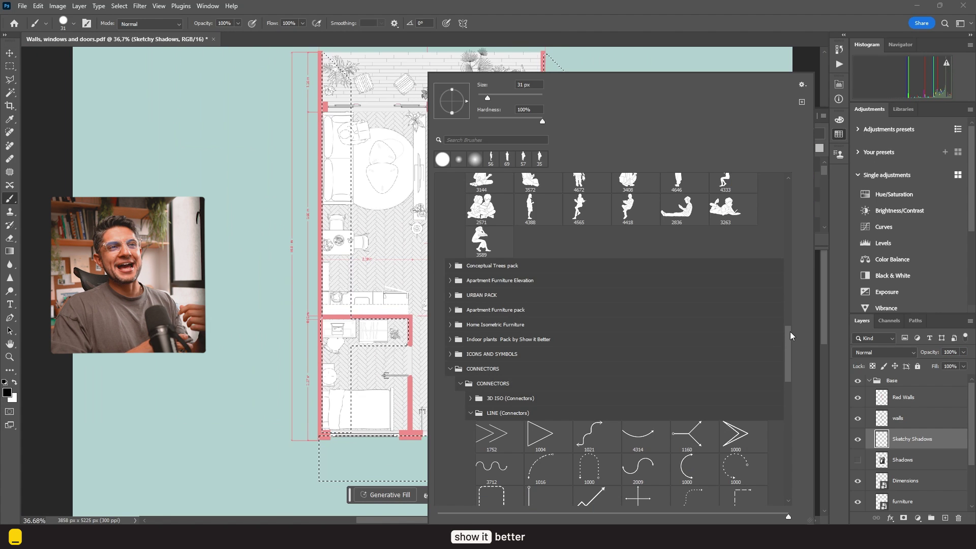
pyautogui.moveTo(791, 332); pyautogui.dragTo(787, 198)
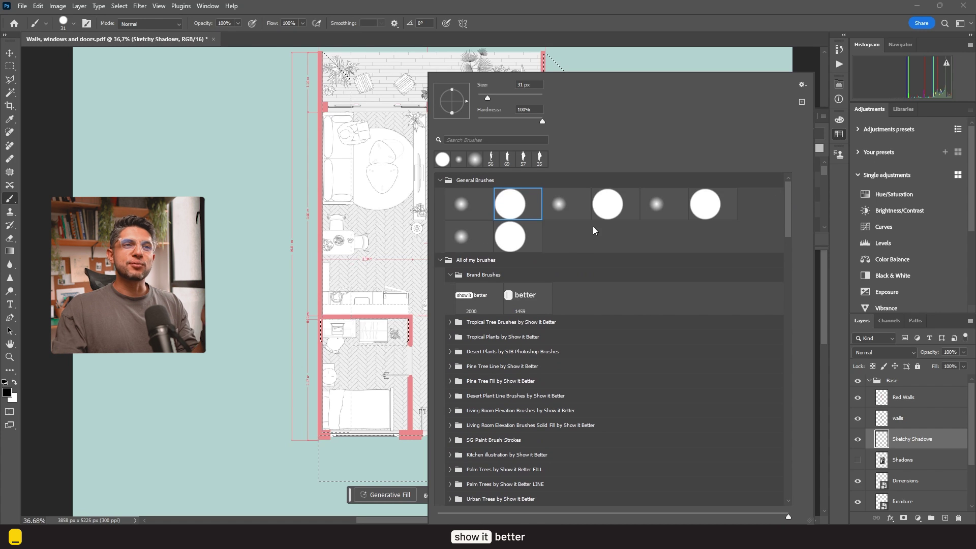
# Step: Import the Drawing Textures by Show it Better brush set
pyautogui.click(476, 260)
pyautogui.click(805, 80)
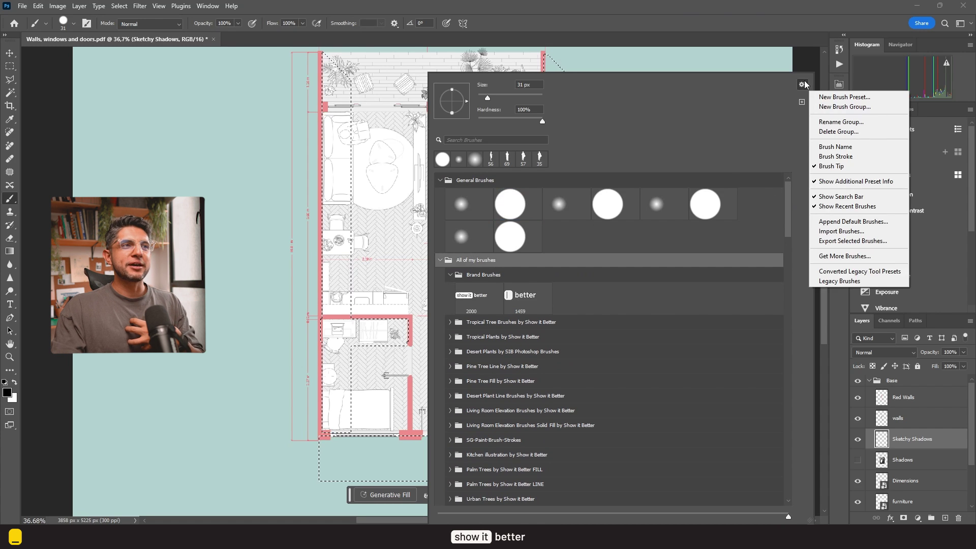
pyautogui.click(840, 226)
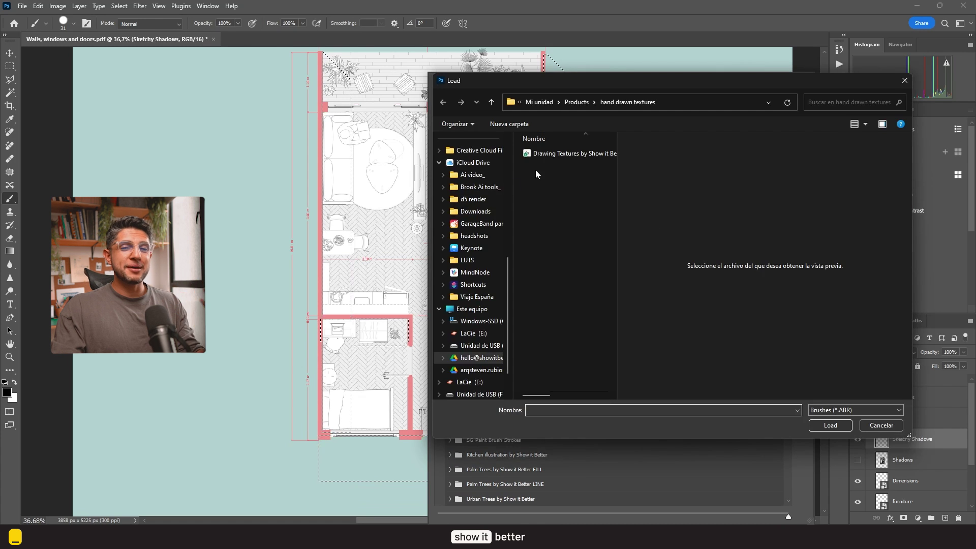
pyautogui.doubleClick(549, 154)
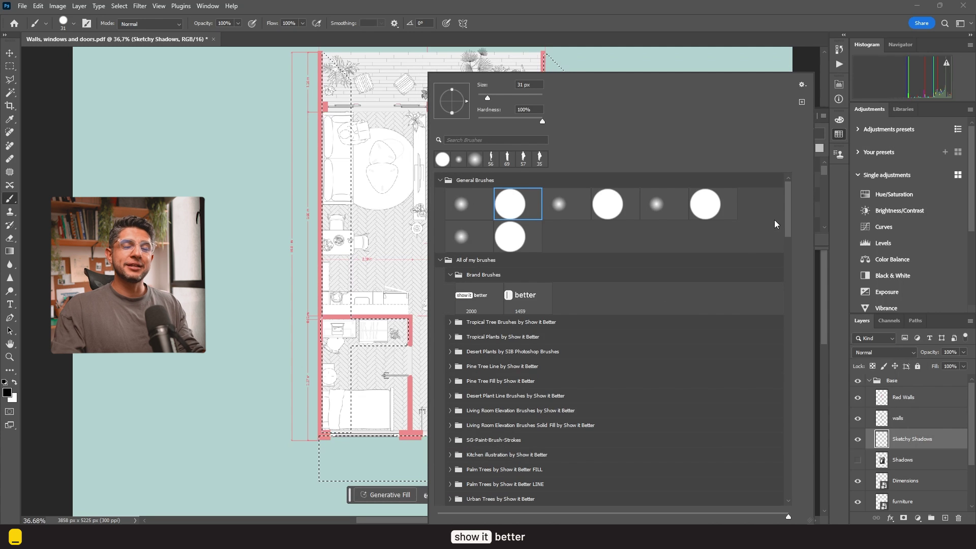
pyautogui.moveTo(785, 207); pyautogui.dragTo(786, 510)
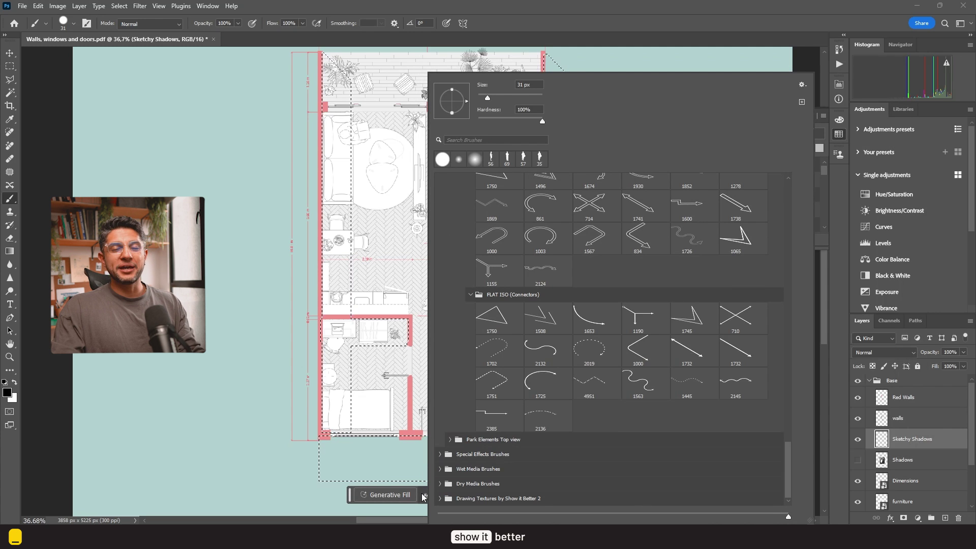
# Step: Select grainy texture brush 2184 from the Drawing Textures folder
pyautogui.click(448, 500)
pyautogui.click(439, 499)
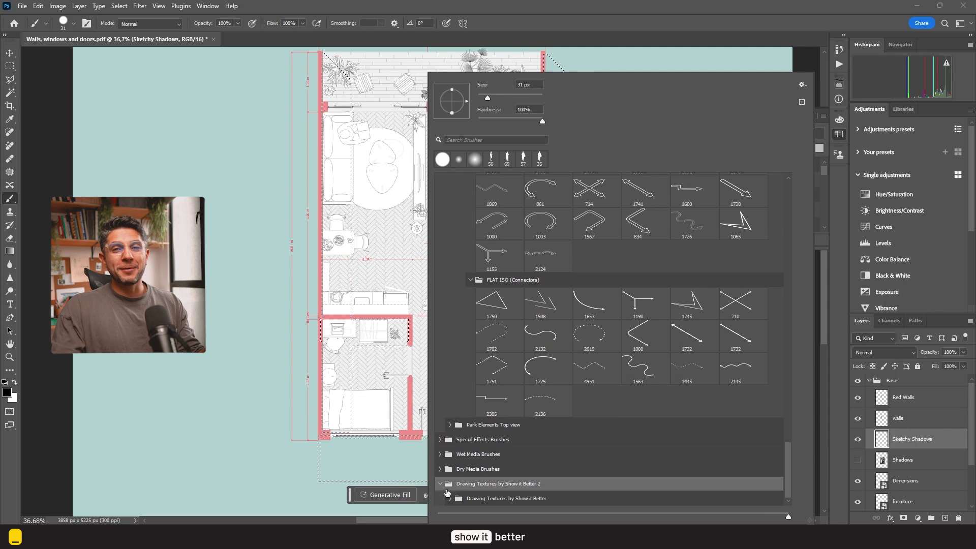
pyautogui.click(459, 498)
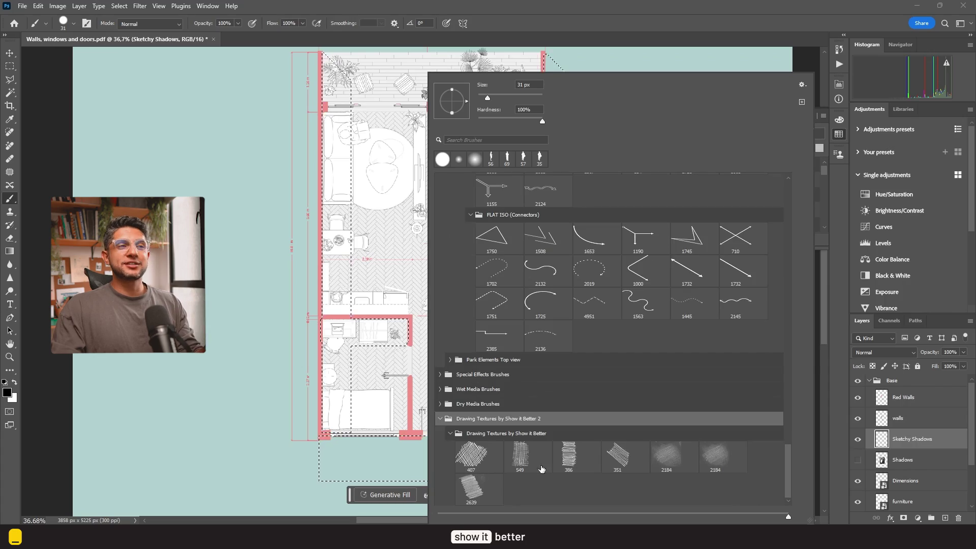
pyautogui.click(707, 458)
# Step: With an enlarged texture brush, paint grainy texture over the bottom shadow strip and right-side rooms
pyautogui.keyDown('alt'); pyautogui.moveTo(344, 367); pyautogui.dragTo(268, 371, button='right'); pyautogui.keyUp('alt')
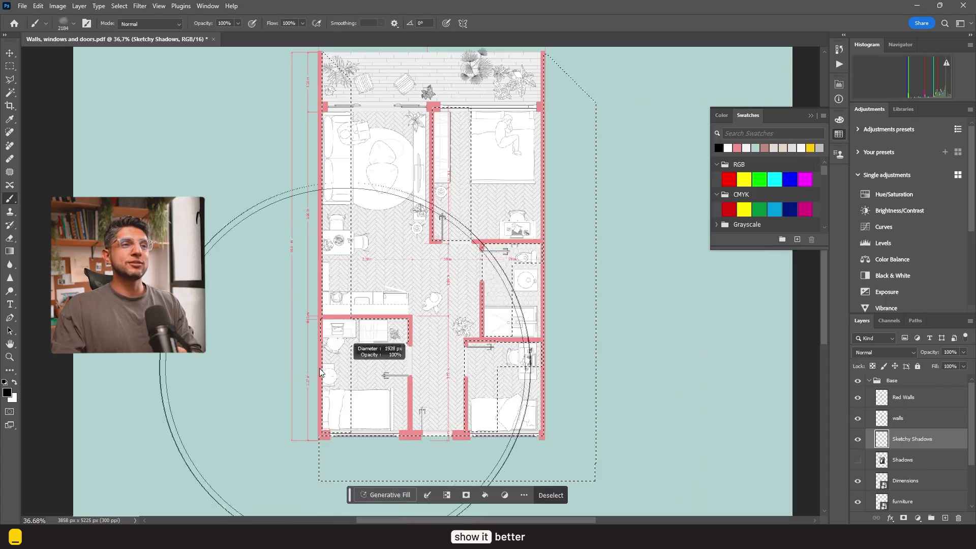
pyautogui.moveTo(268, 371); pyautogui.dragTo(382, 404)
pyautogui.keyDown('alt'); pyautogui.scroll(2, 478, 396); pyautogui.keyUp('alt')
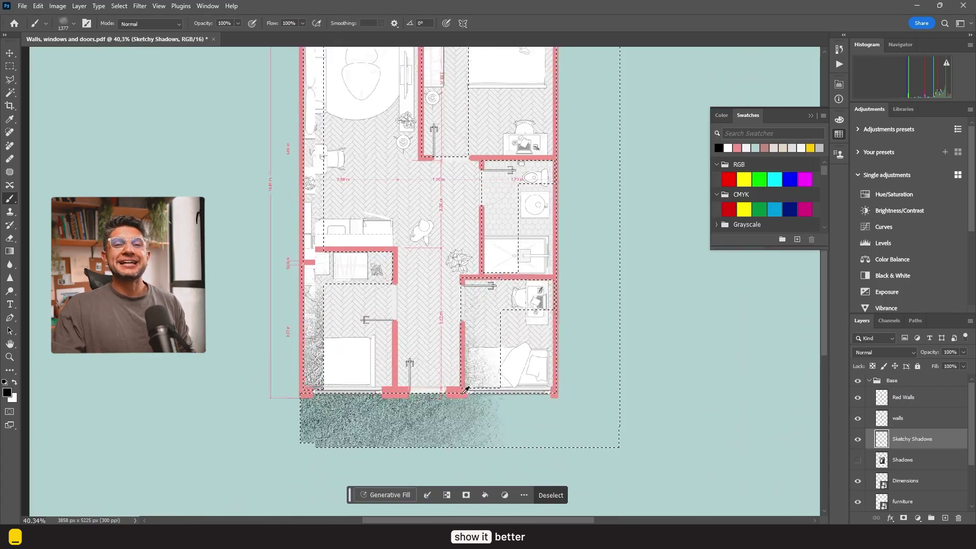
pyautogui.moveTo(580, 404); pyautogui.dragTo(671, 344)
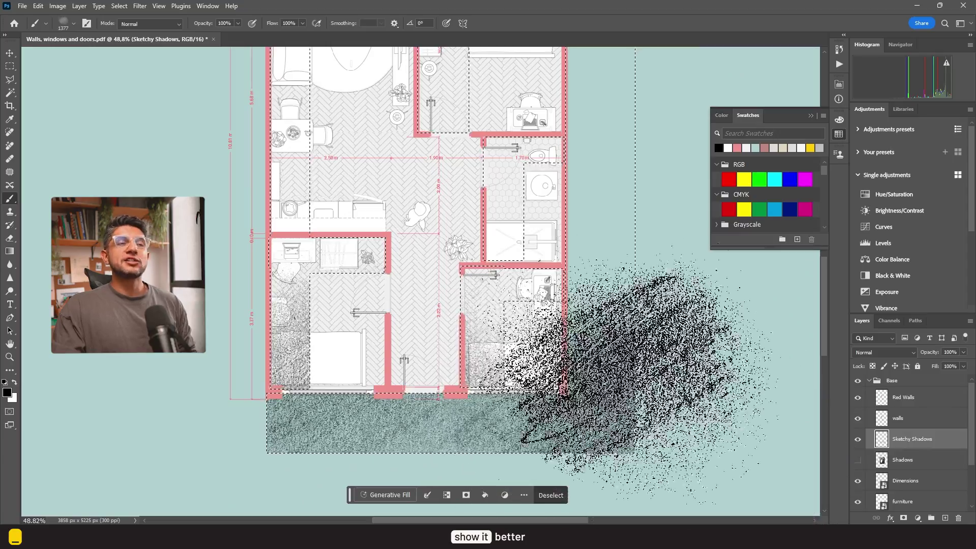
pyautogui.scroll(2, 671, 343)
pyautogui.moveTo(654, 306); pyautogui.dragTo(534, 458)
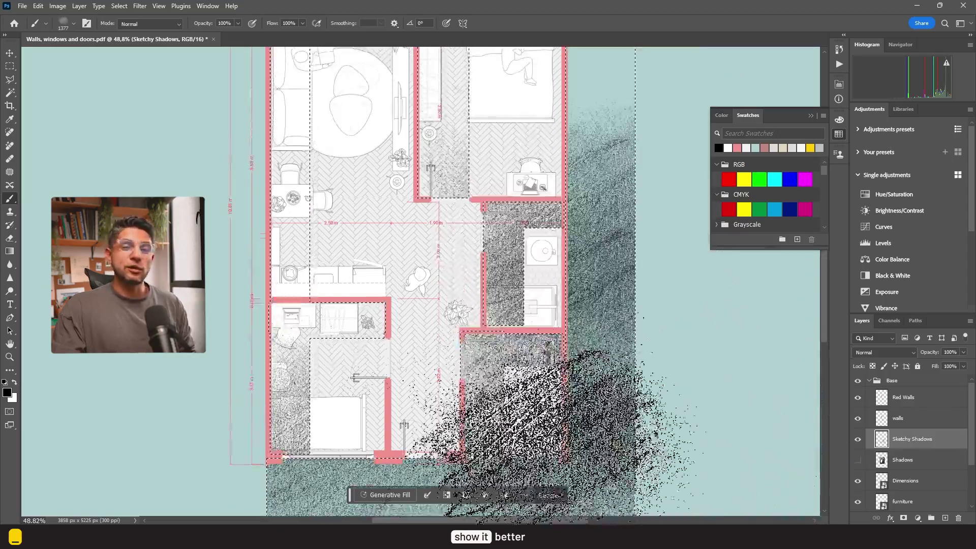
pyautogui.scroll(2, 579, 404)
pyautogui.scroll(2, 634, 358)
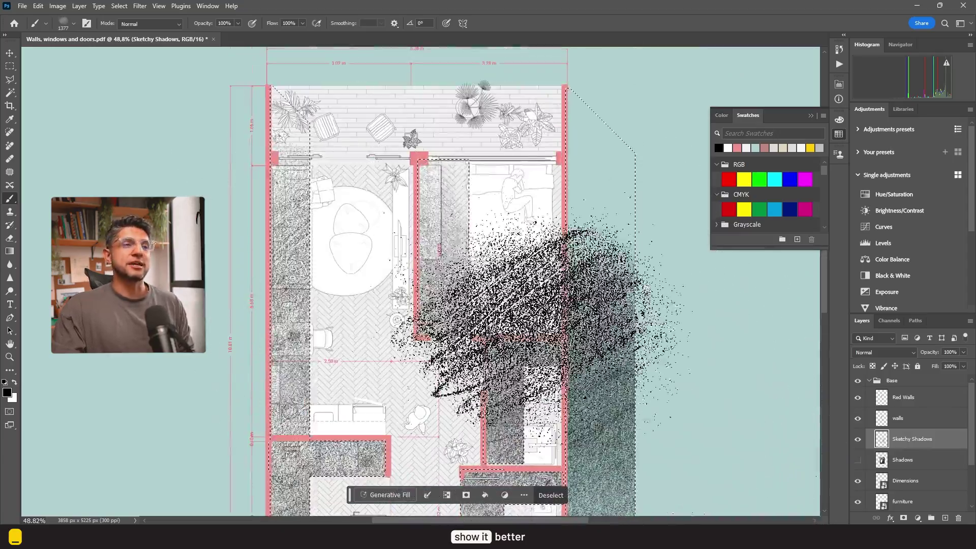
pyautogui.keyDown('alt'); pyautogui.scroll(-2, 516, 240); pyautogui.keyUp('alt')
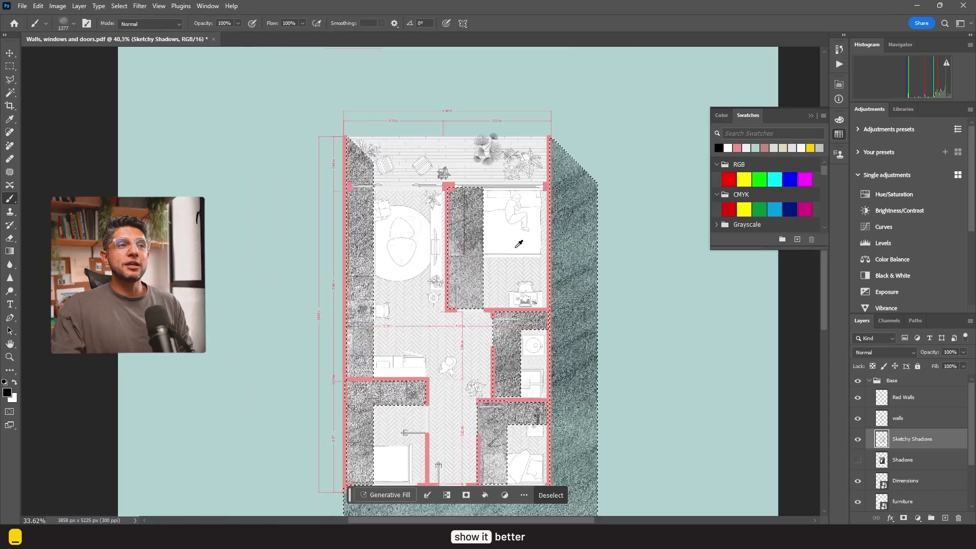
pyautogui.keyDown('alt'); pyautogui.scroll(-2, 518, 243); pyautogui.keyUp('alt')
pyautogui.keyDown('alt'); pyautogui.scroll(2, 519, 243); pyautogui.keyUp('alt')
# Step: Add a final texture stroke, deselect, undo the stray scribble, and fade the Sketchy Shadows layer
pyautogui.hotkey('ctrl', 'd')
pyautogui.moveTo(382, 344); pyautogui.dragTo(518, 359)
pyautogui.hotkey('ctrl', 'z')
pyautogui.press('v')
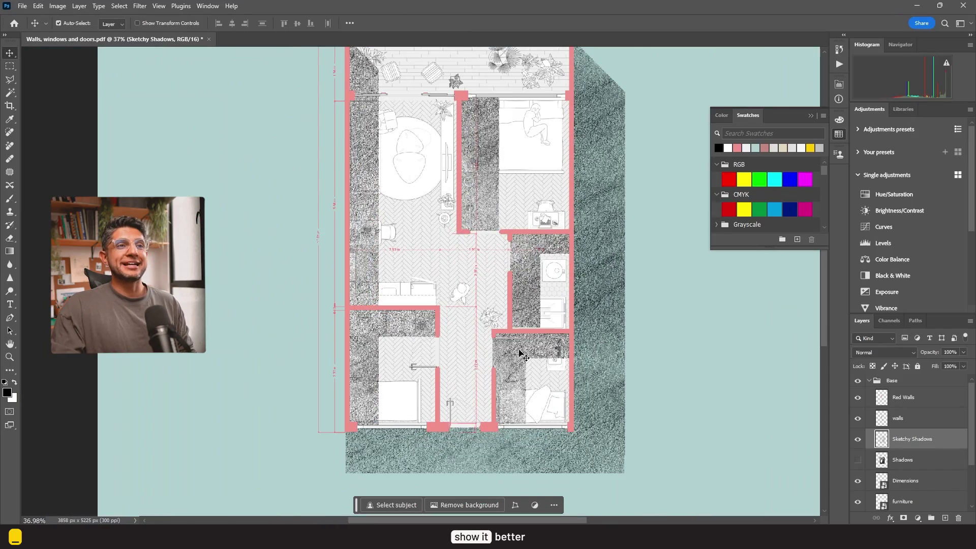
pyautogui.moveTo(929, 353); pyautogui.dragTo(878, 352)
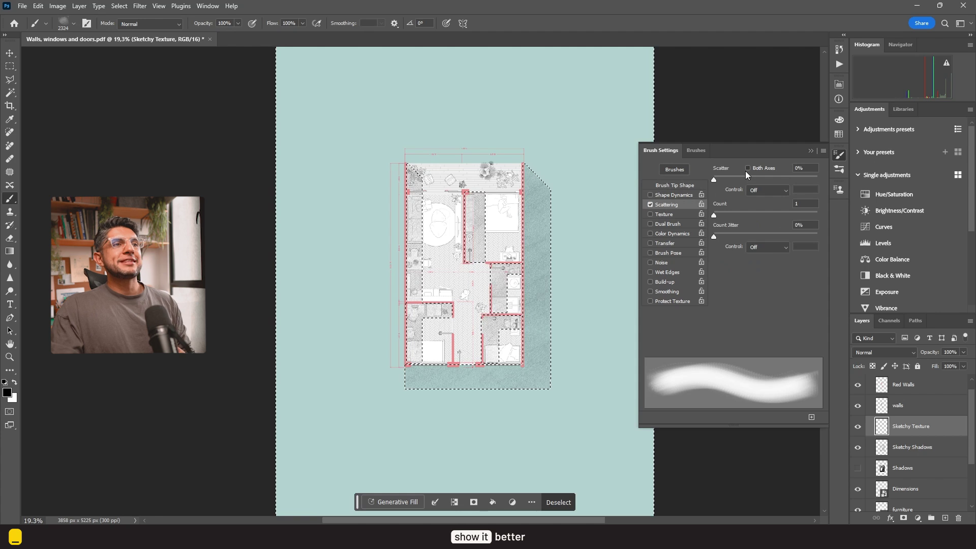
# Step: Set the brush to scatter on both axes with Shape Dynamics Flip X and Flip Y jitter
pyautogui.click(747, 168)
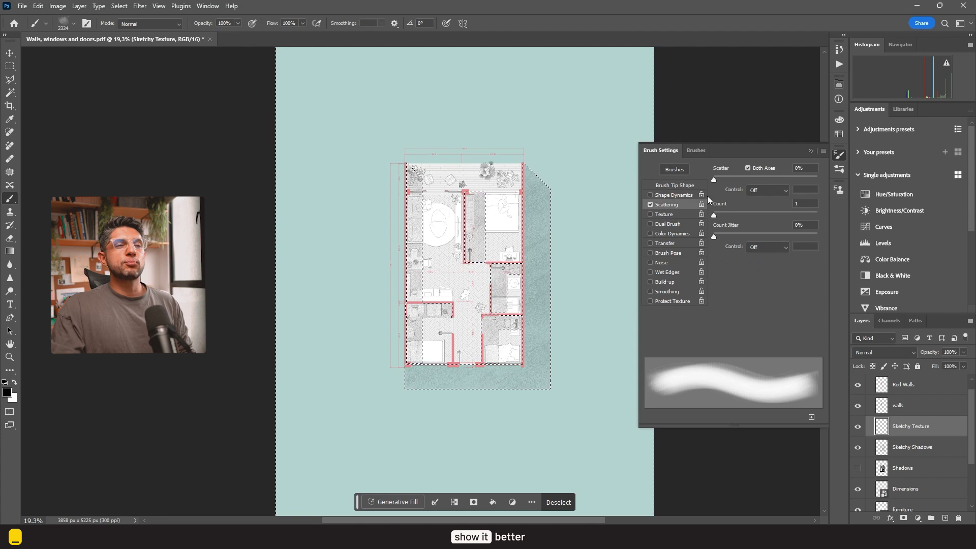
pyautogui.click(671, 196)
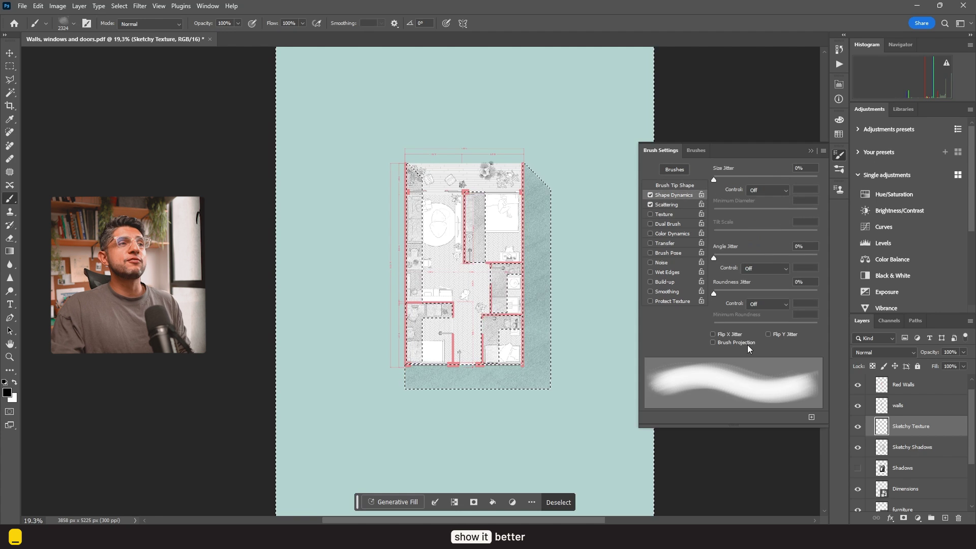
pyautogui.click(737, 335)
pyautogui.click(780, 332)
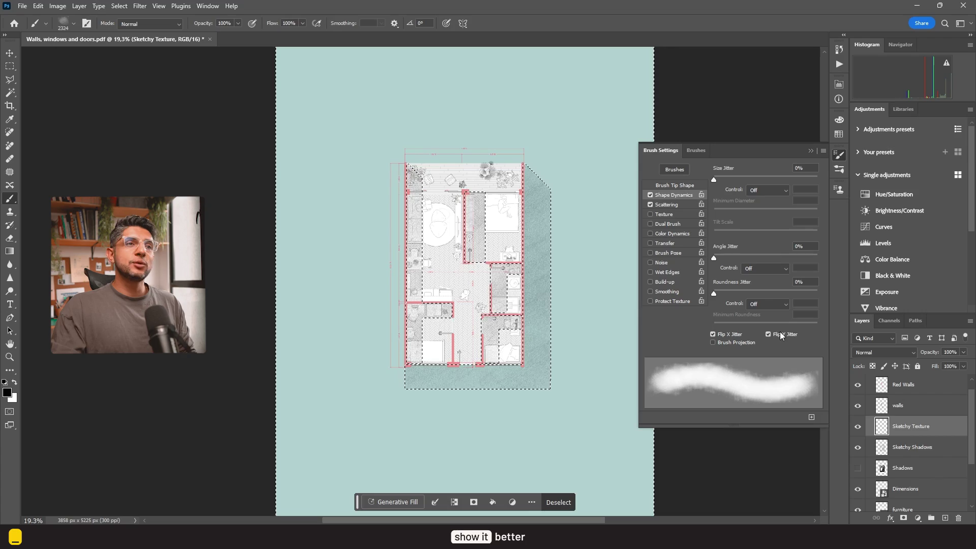
pyautogui.click(843, 155)
# Step: Scatter texture across the page, then move Sketchy Texture below Sketchy Shadows at about 11% opacity
pyautogui.moveTo(343, 191); pyautogui.dragTo(672, 252)
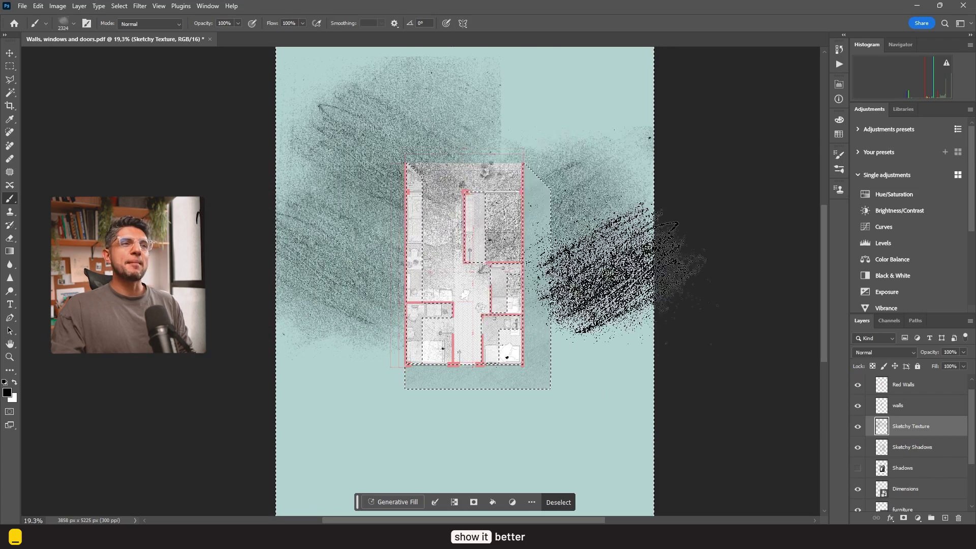
pyautogui.keyDown('alt'); pyautogui.scroll(-2, 671, 229); pyautogui.keyUp('alt')
pyautogui.moveTo(458, 290); pyautogui.dragTo(549, 351)
pyautogui.moveTo(534, 107)
pyautogui.mouseDown()
pyautogui.moveTo(671, 145)
pyautogui.moveTo(348, 415)
pyautogui.moveTo(468, 435)
pyautogui.moveTo(610, 349)
pyautogui.moveTo(694, 404)
pyautogui.mouseUp()
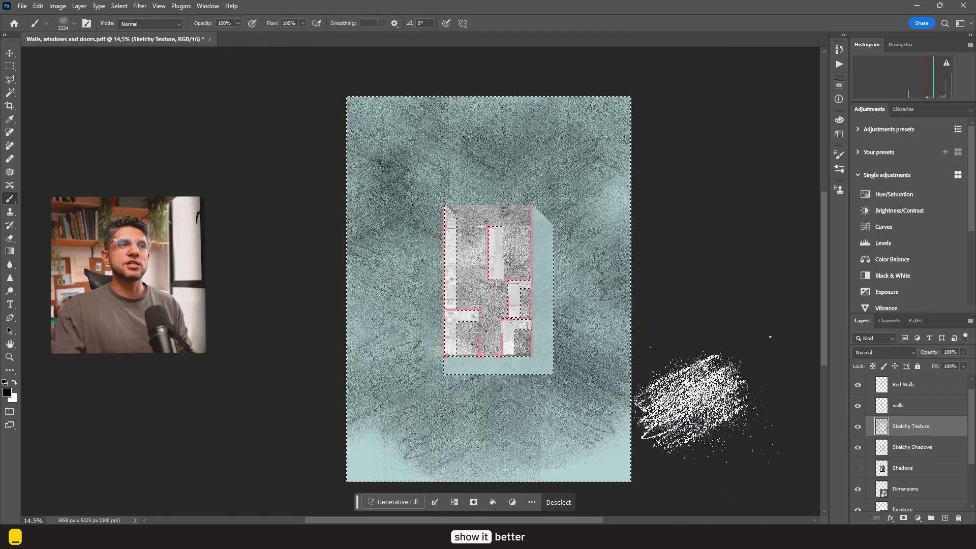
pyautogui.keyDown('alt'); pyautogui.scroll(2, 465, 292); pyautogui.keyUp('alt')
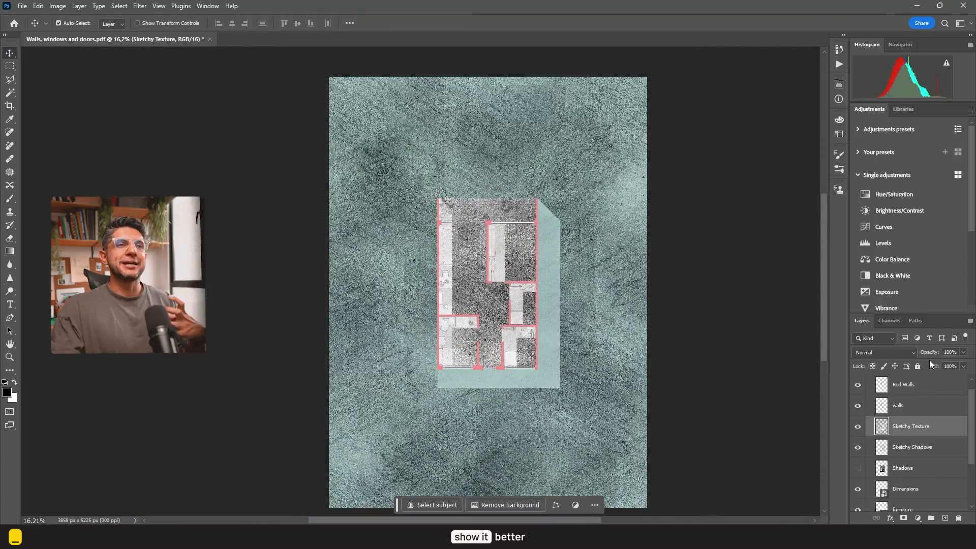
pyautogui.hotkey('ctrl', '[')
pyautogui.moveTo(930, 351); pyautogui.dragTo(772, 353)
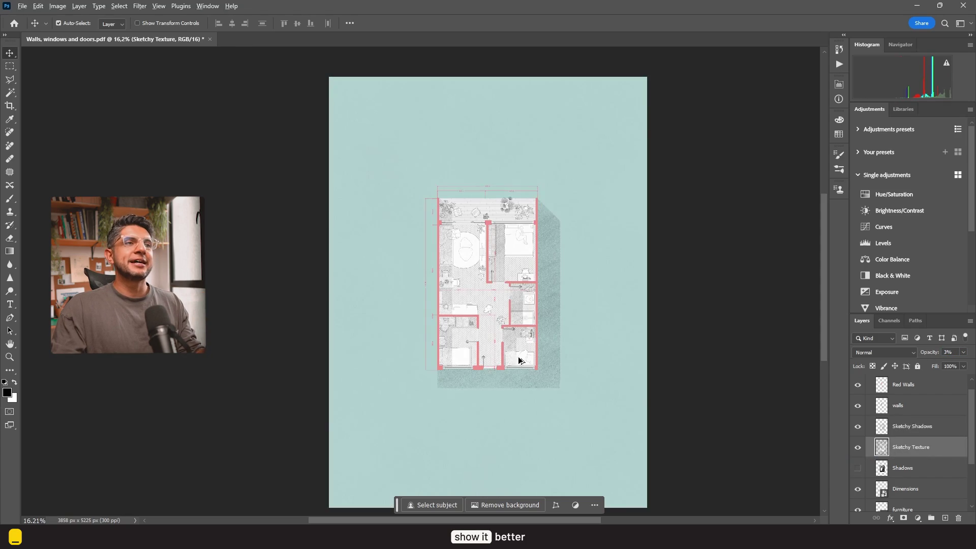
pyautogui.keyDown('alt'); pyautogui.scroll(4, 518, 356); pyautogui.keyUp('alt')
pyautogui.moveTo(928, 357); pyautogui.dragTo(932, 356)
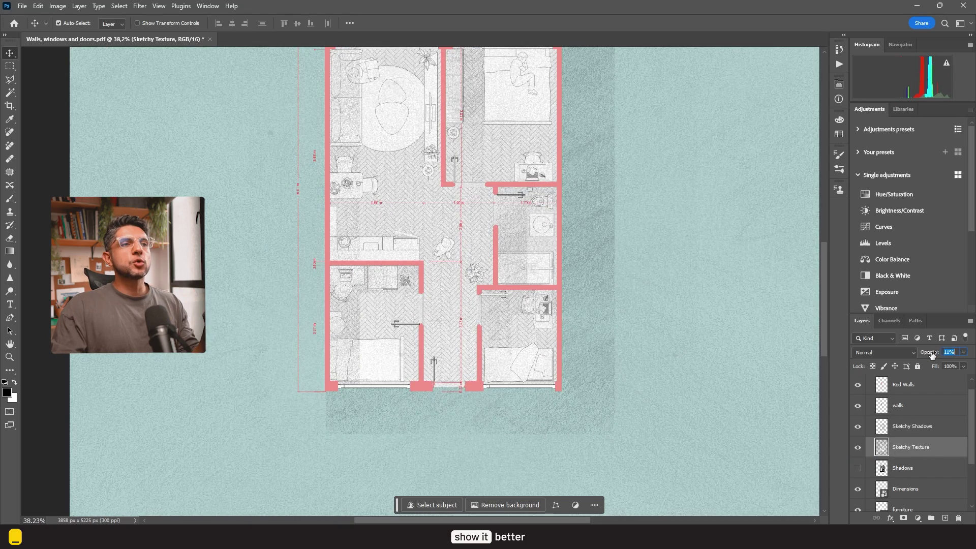
pyautogui.keyDown('alt'); pyautogui.scroll(-3, 408, 278); pyautogui.keyUp('alt')
pyautogui.keyDown('alt'); pyautogui.scroll(-3, 408, 277); pyautogui.keyUp('alt')
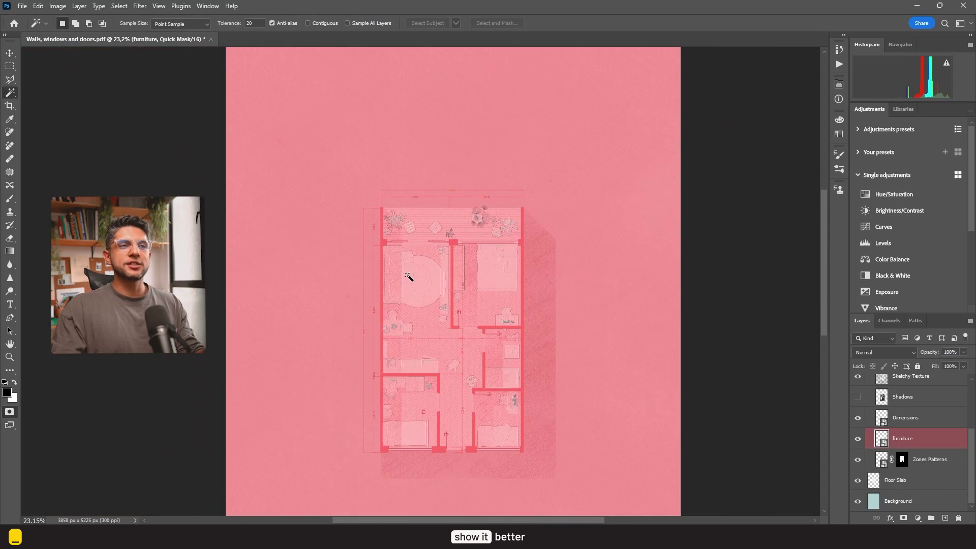
# Step: Magic Wand select the furniture drawings and check the selection in Quick Mask
pyautogui.press('q')
pyautogui.keyDown('alt'); pyautogui.scroll(2, 410, 279); pyautogui.keyUp('alt')
pyautogui.hotkey('ctrl', 'd')
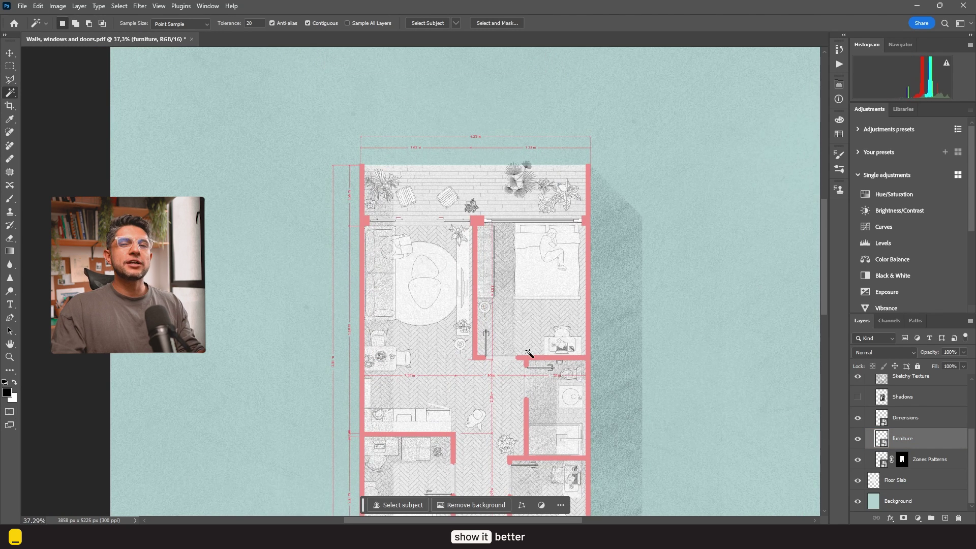
pyautogui.click(421, 294)
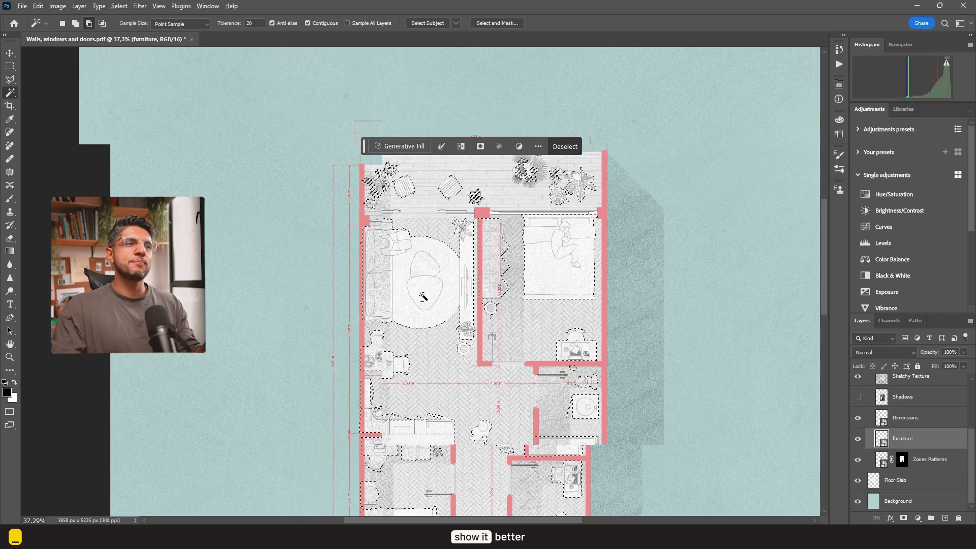
pyautogui.keyDown('alt'); pyautogui.scroll(2, 421, 294); pyautogui.keyUp('alt')
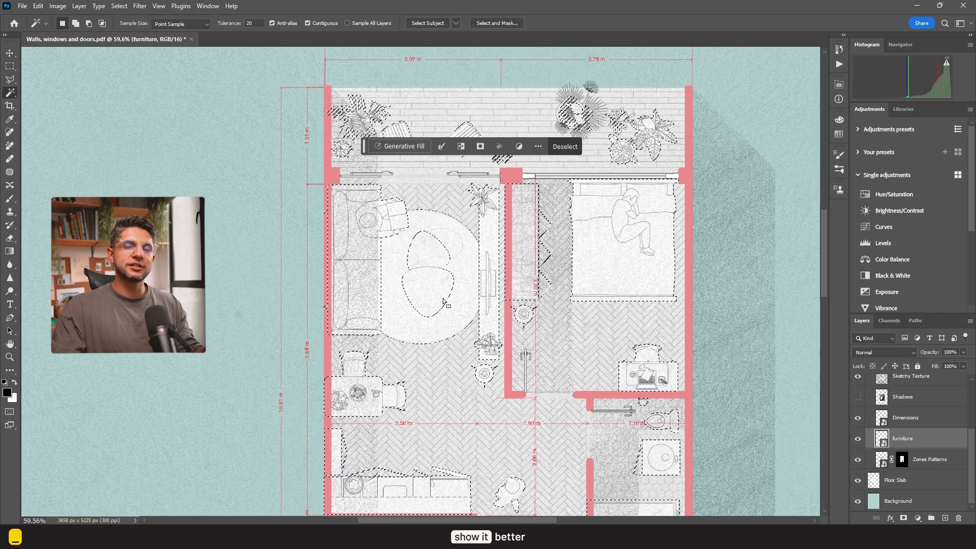
pyautogui.press('q')
pyautogui.keyDown('alt'); pyautogui.scroll(-4, 443, 298); pyautogui.keyUp('alt')
pyautogui.keyDown('alt'); pyautogui.scroll(3, 450, 336); pyautogui.keyUp('alt')
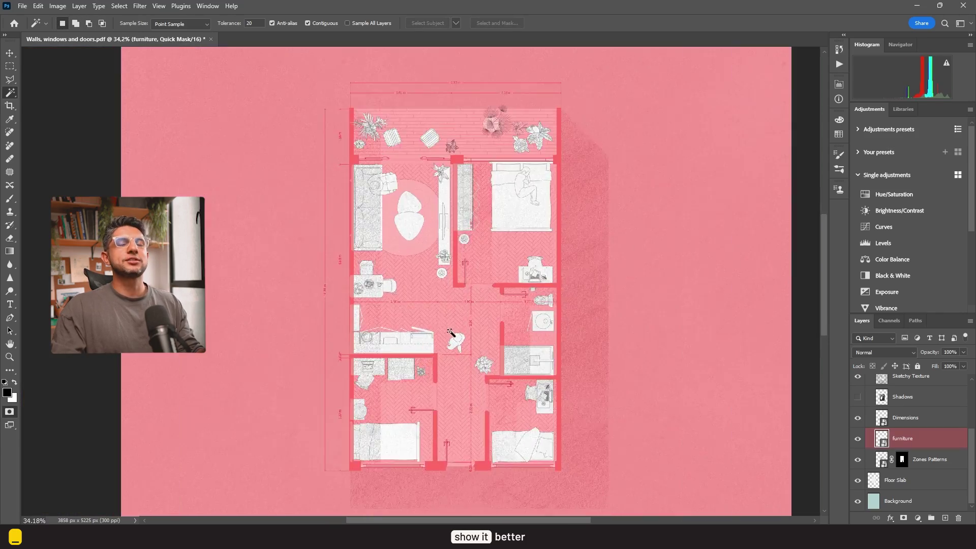
pyautogui.keyDown('alt'); pyautogui.scroll(-2, 450, 333); pyautogui.keyUp('alt')
pyautogui.keyDown('alt'); pyautogui.scroll(2, 451, 333); pyautogui.keyUp('alt')
pyautogui.press('q')
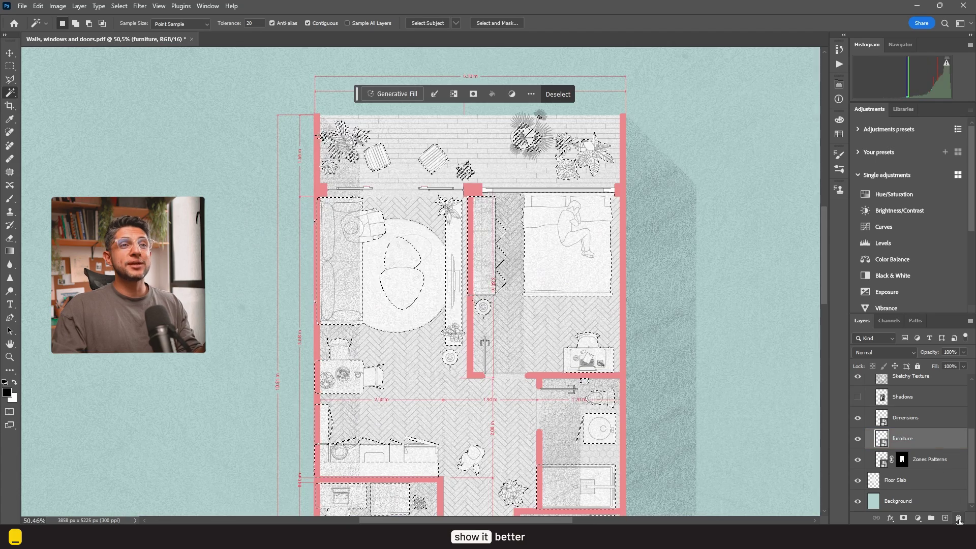
# Step: Fill the furniture selection with white on a new layer, then deselect and swap colours
pyautogui.click(946, 519)
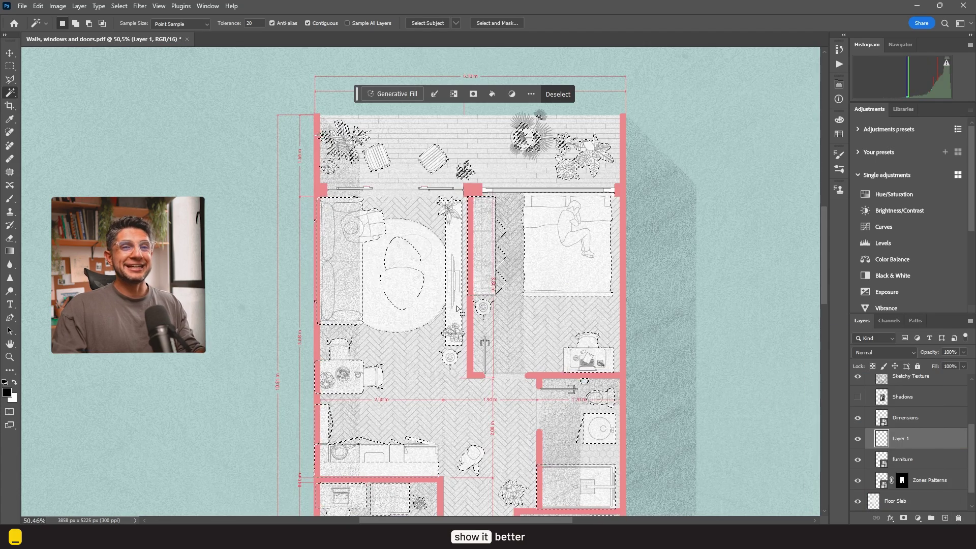
pyautogui.press('g')
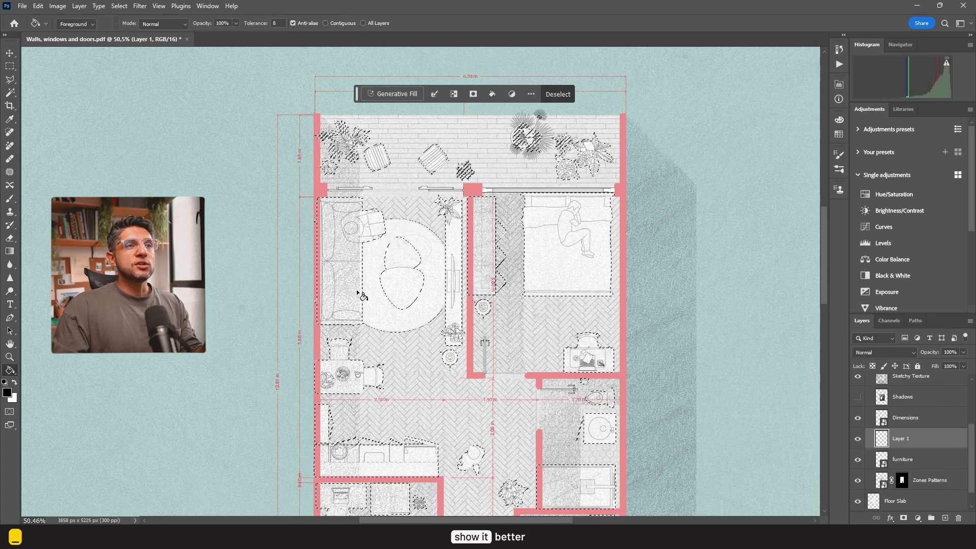
pyautogui.press('x')
pyautogui.click(362, 296)
pyautogui.hotkey('ctrl', 'd')
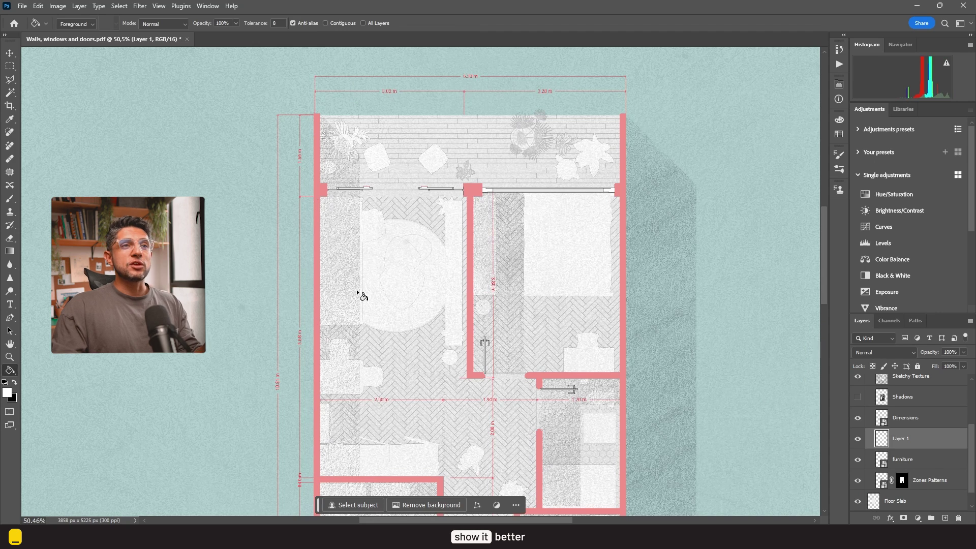
pyautogui.press('v')
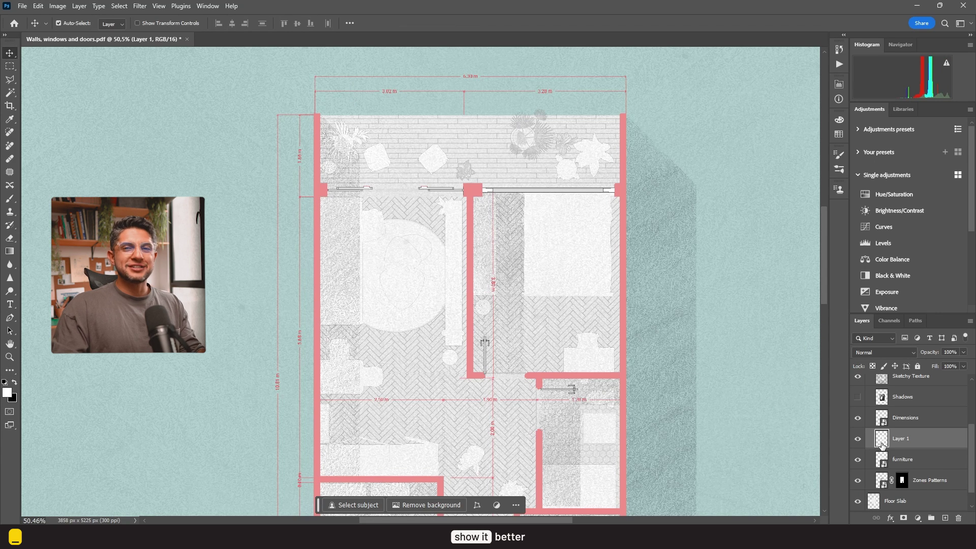
# Step: Give Layer 1 a 132° drop shadow and set its Fill to 0%
pyautogui.doubleClick(883, 444)
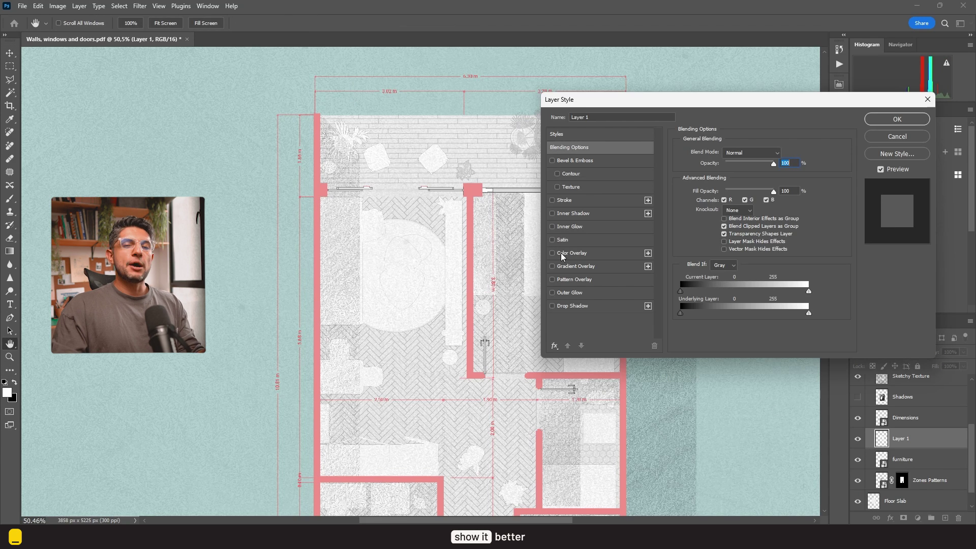
pyautogui.click(552, 306)
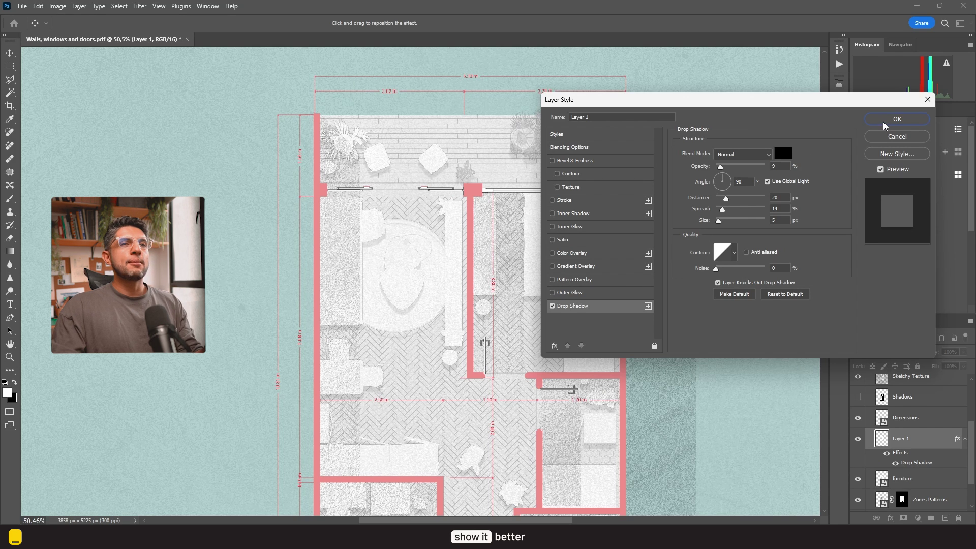
pyautogui.moveTo(716, 182); pyautogui.dragTo(720, 182)
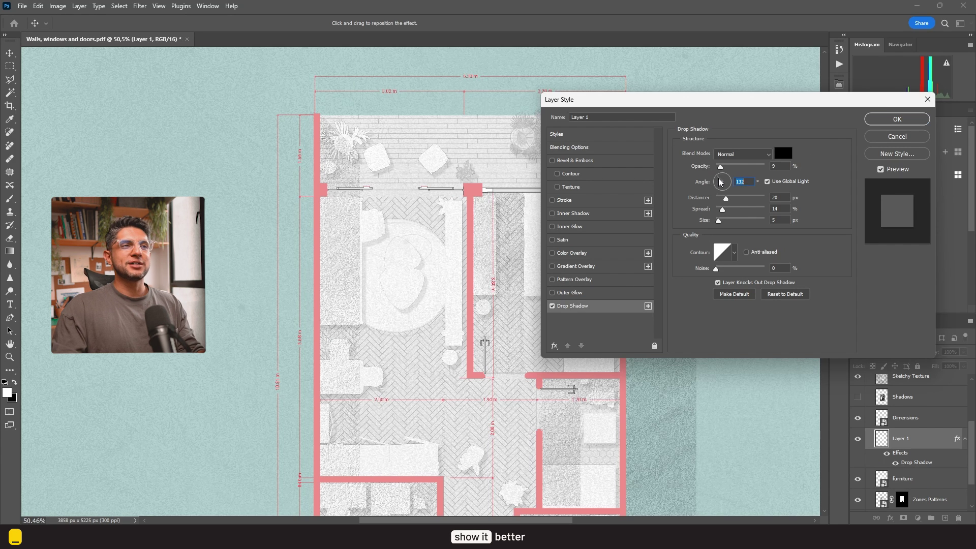
pyautogui.press('Return')
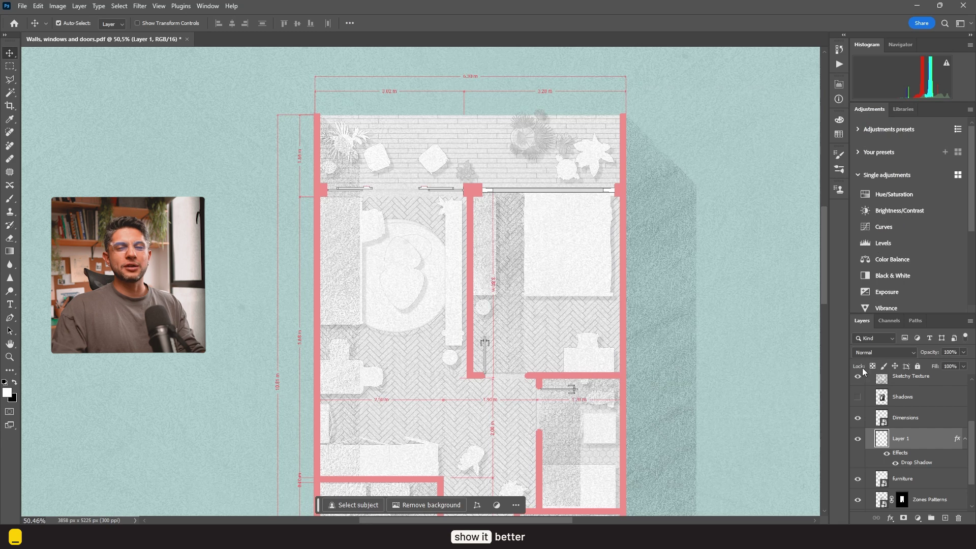
pyautogui.click(948, 366)
pyautogui.write('0')
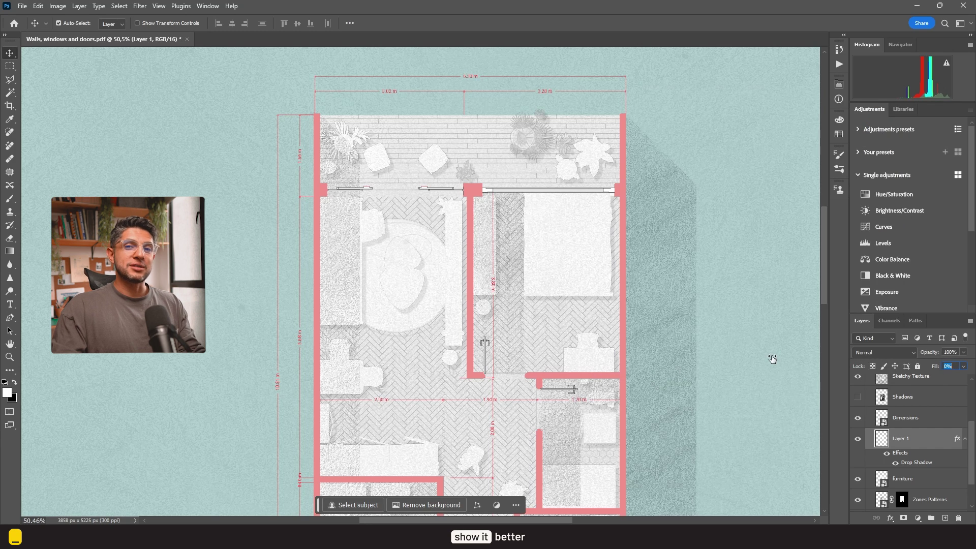
pyautogui.press('Return')
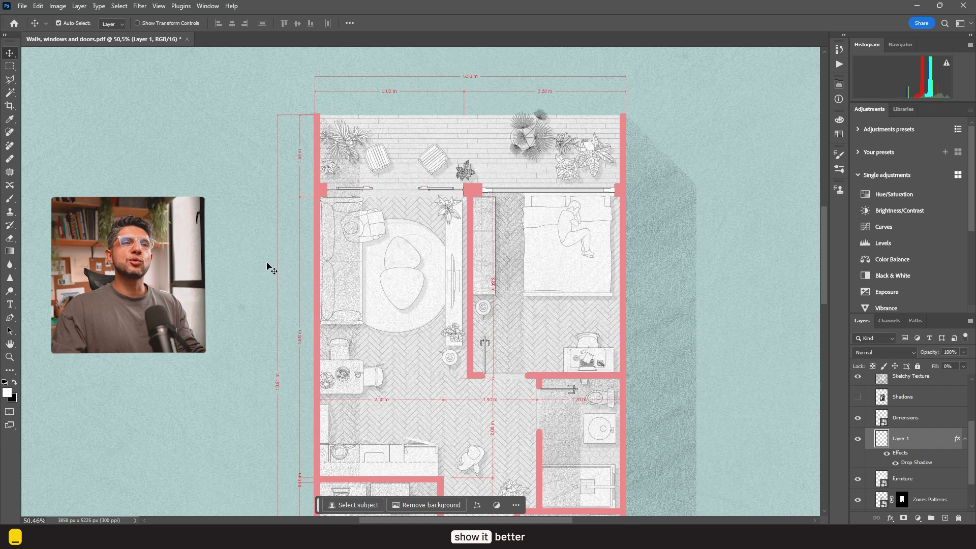
pyautogui.scroll(-5, 322, 236)
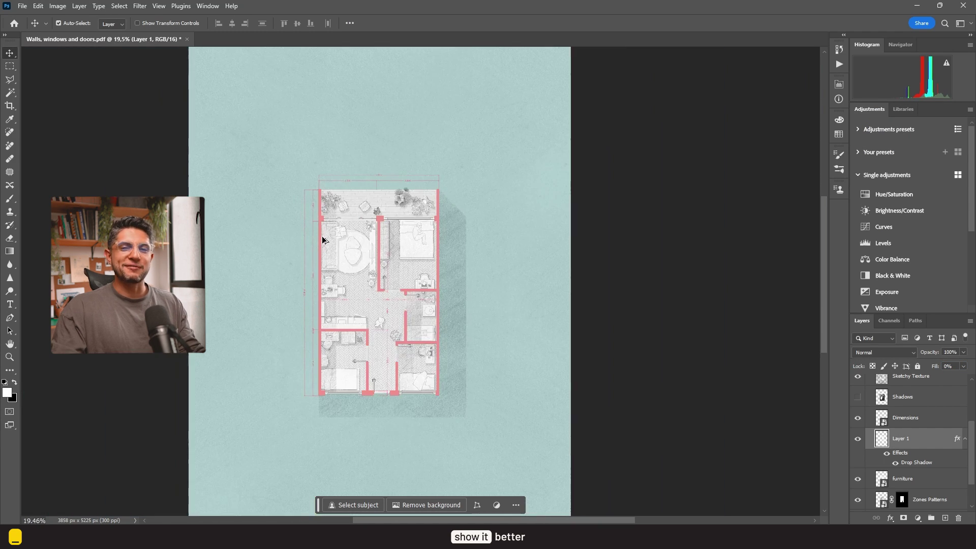
pyautogui.scroll(3, 276, 290)
# Step: Load the plan outline as a selection on a new layer, with a black brush at 10% opacity
pyautogui.keyDown('ctrl'); pyautogui.click(882, 426); pyautogui.keyUp('ctrl')
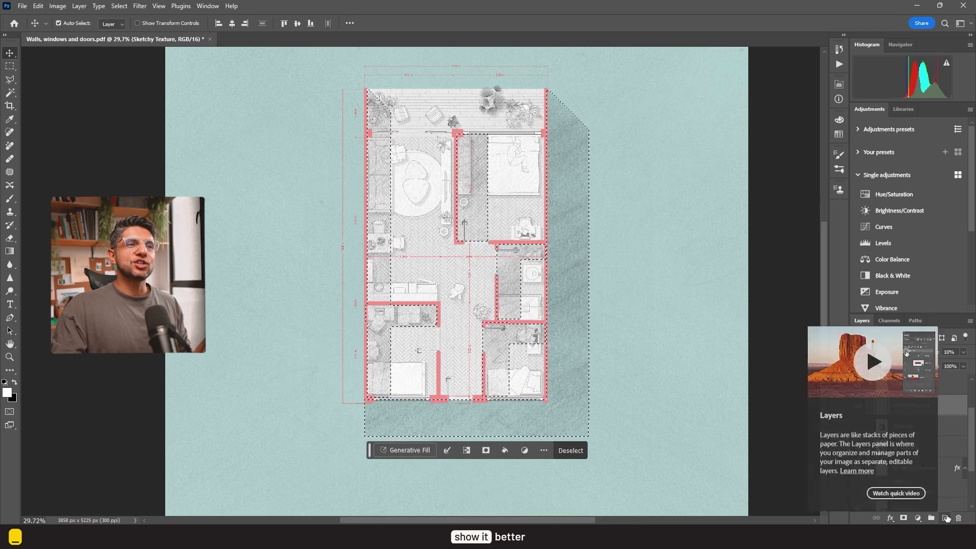
pyautogui.click(944, 517)
pyautogui.press('b')
pyautogui.rightClick(484, 77)
pyautogui.keyDown('alt'); pyautogui.moveTo(438, 339); pyautogui.dragTo(288, 331, button='right'); pyautogui.keyUp('alt')
pyautogui.press('x')
pyautogui.press('1')
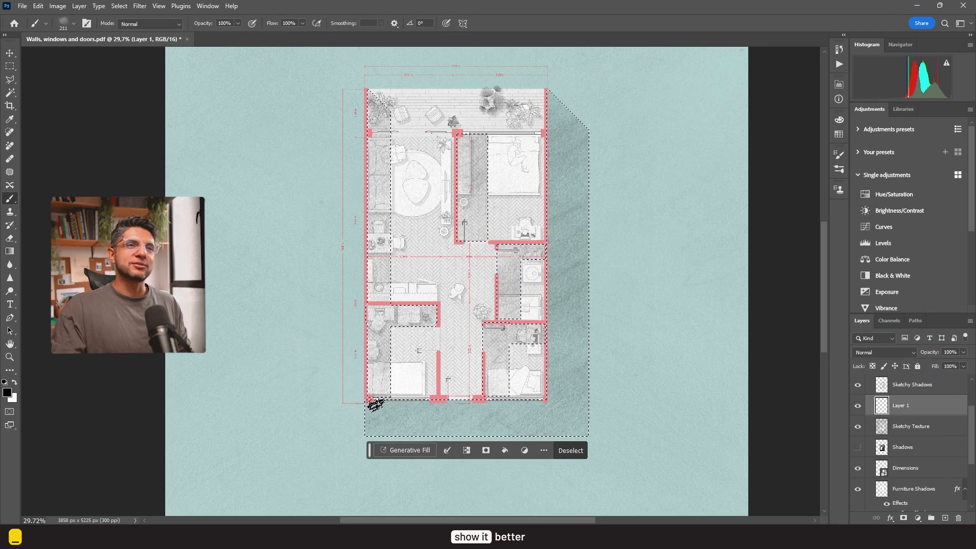
# Step: Paint faint shadows along the bottom wall, left wall and bathroom top wall, dropping opacity to 8%
pyautogui.moveTo(386, 403); pyautogui.dragTo(482, 403)
pyautogui.keyDown('alt'); pyautogui.moveTo(550, 366); pyautogui.dragTo(547, 410, button='right'); pyautogui.keyUp('alt')
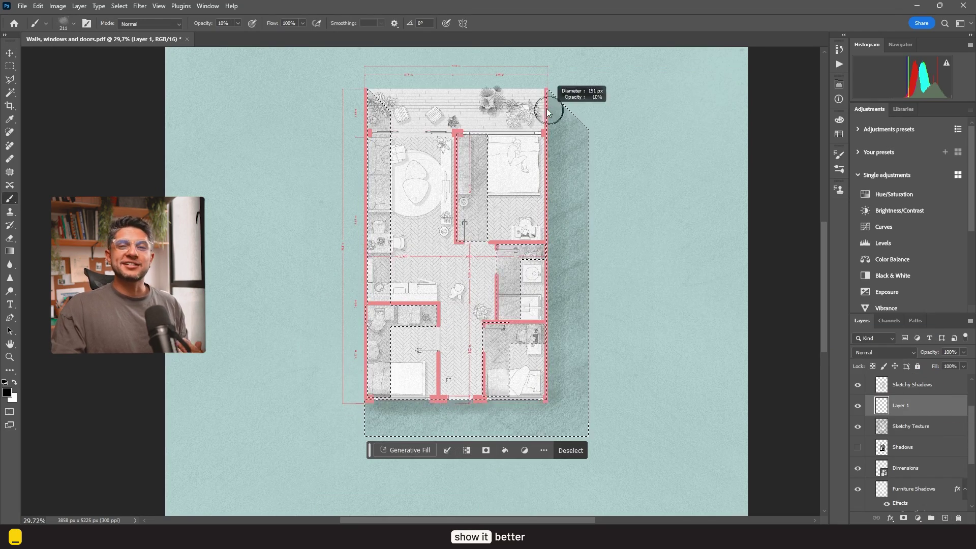
pyautogui.moveTo(543, 404)
pyautogui.mouseDown()
pyautogui.moveTo(375, 399)
pyautogui.moveTo(536, 402)
pyautogui.moveTo(548, 92)
pyautogui.mouseUp()
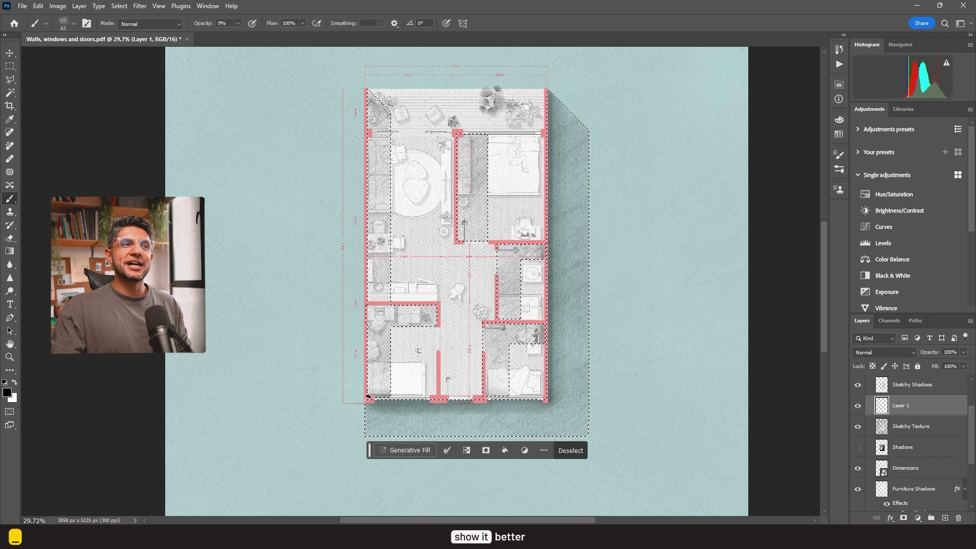
pyautogui.moveTo(369, 398); pyautogui.dragTo(367, 91)
pyautogui.press('0')
pyautogui.press('8')
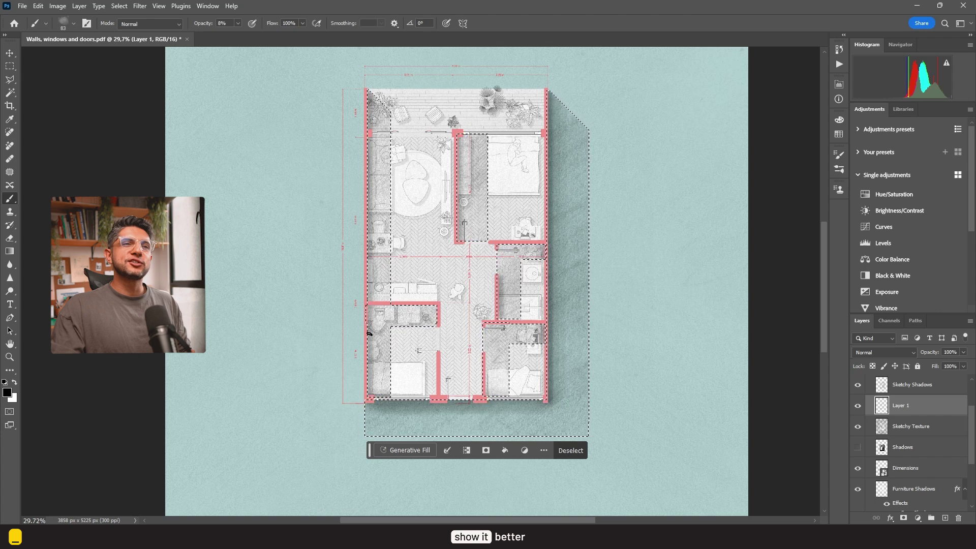
pyautogui.moveTo(437, 307); pyautogui.dragTo(369, 308)
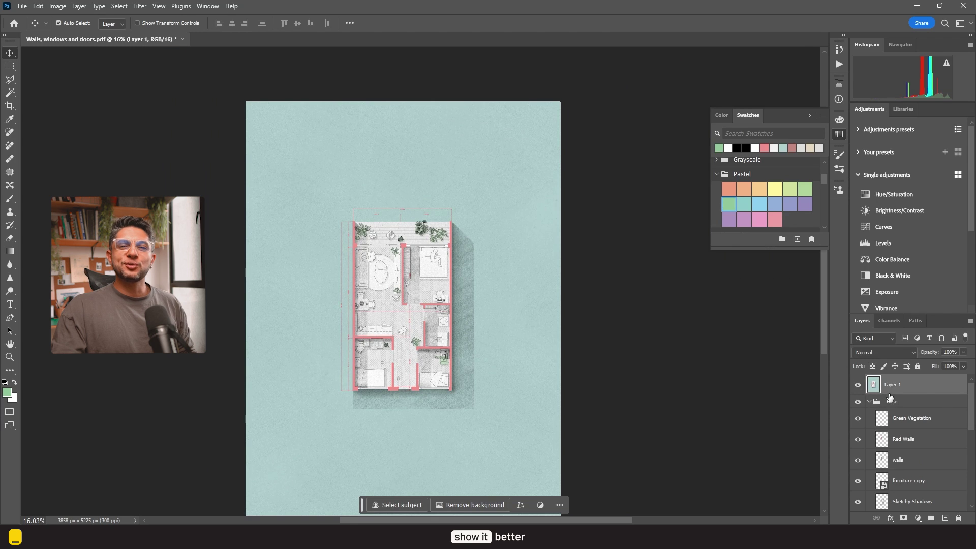
pyautogui.write('Final Layer')
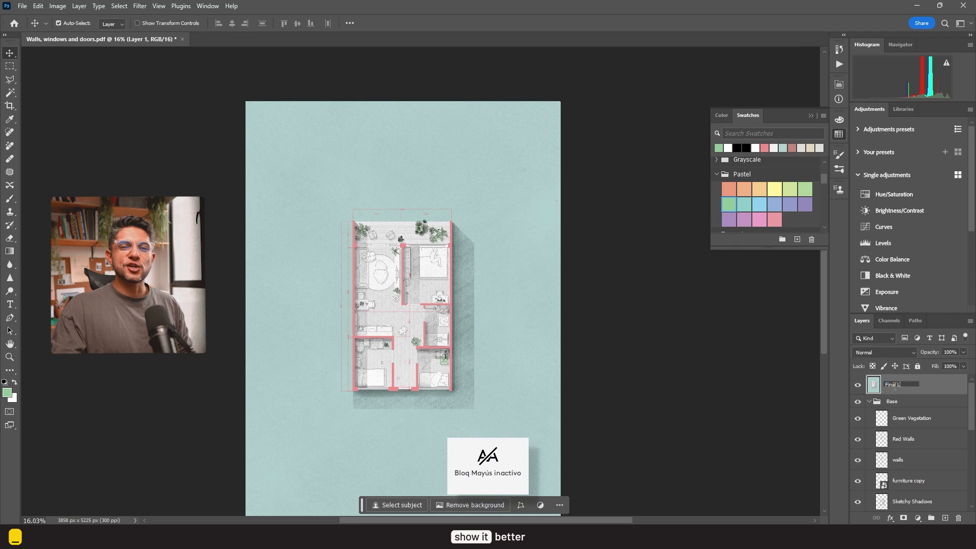
# Step: Name the layer Final Layer; in Camera Raw set Texture +14, Clarity +17, Dehaze -7, Grain 47
pyautogui.press('Return')
pyautogui.click(140, 6)
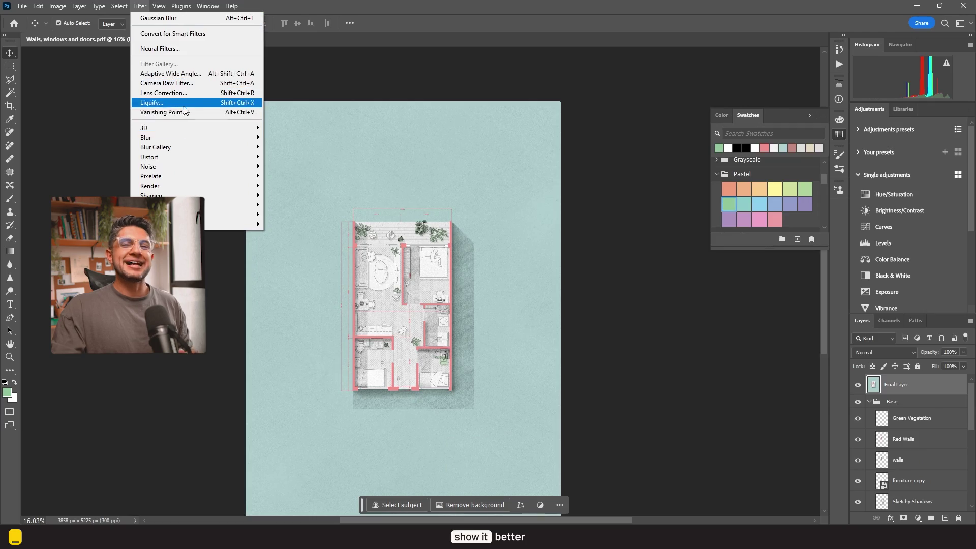
pyautogui.click(165, 83)
pyautogui.moveTo(863, 249)
pyautogui.mouseDown()
pyautogui.moveTo(872, 265)
pyautogui.moveTo(860, 282)
pyautogui.mouseUp()
pyautogui.scroll(3, 451, 266)
pyautogui.moveTo(808, 314); pyautogui.dragTo(859, 315)
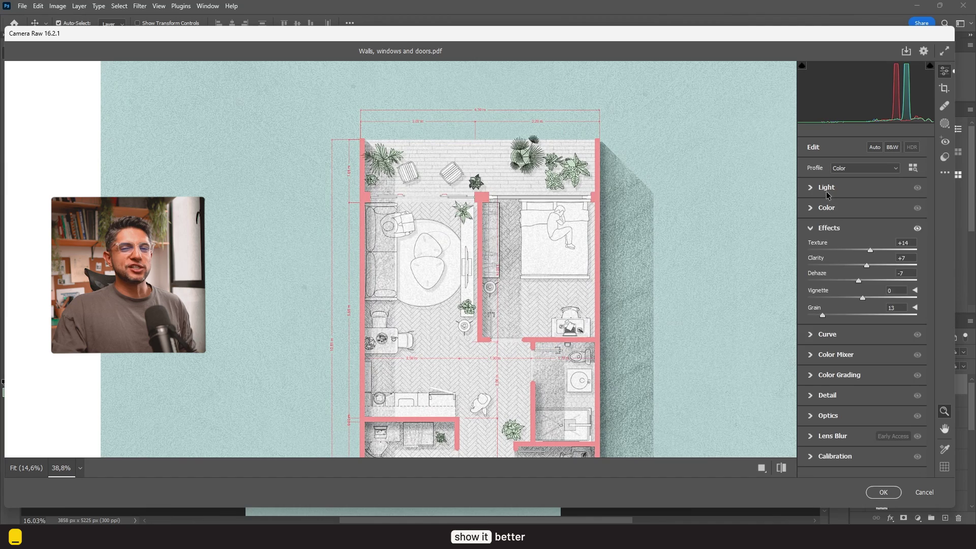
pyautogui.click(829, 228)
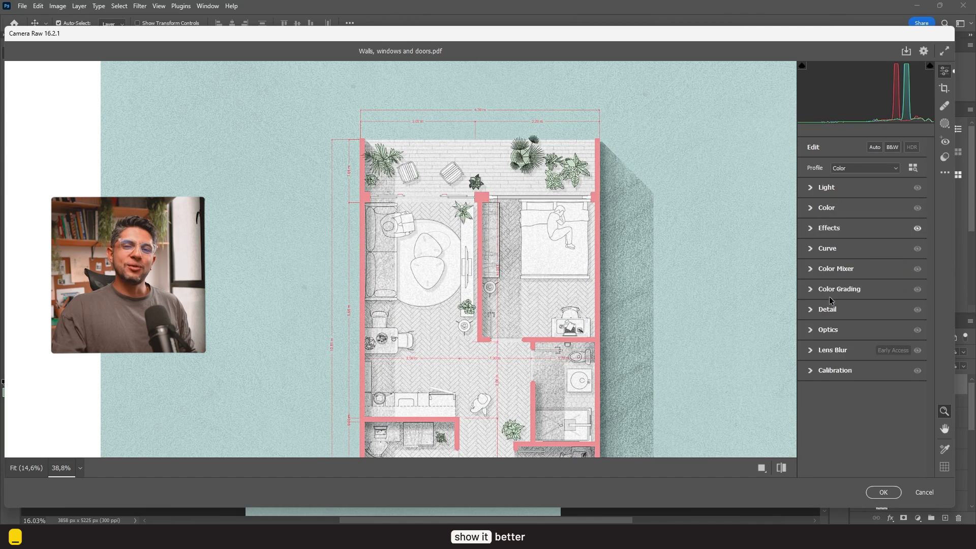